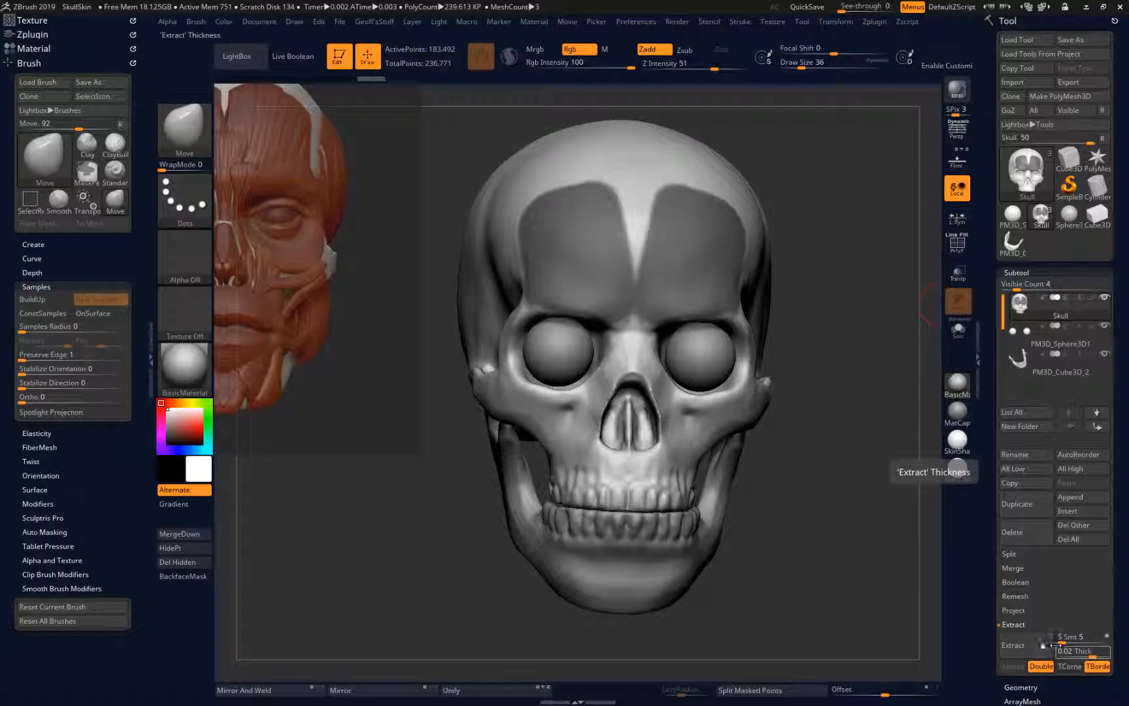
Preview the extraction of the masked forehead areas at 0.02 thickness
{"action": "left_click", "coordinate": [1016, 645]}
{"action": "left_click_drag", "start_coordinate": [826, 533], "coordinate": [781, 534]}
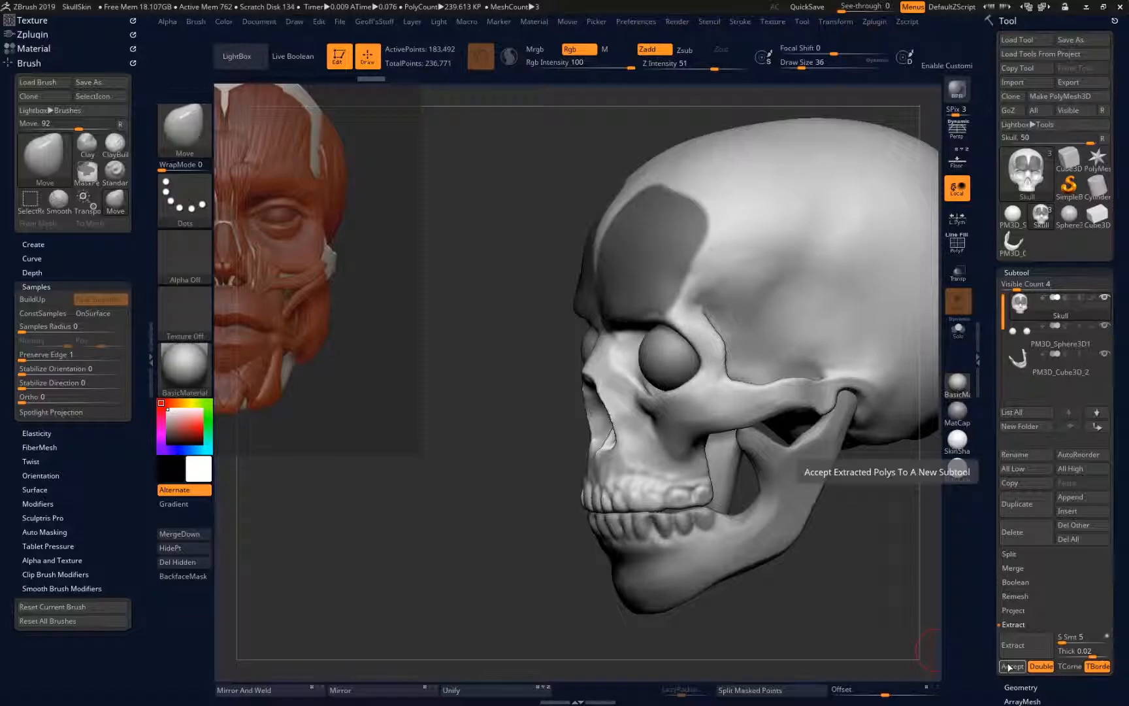
{"action": "left_click", "coordinate": [1021, 645]}
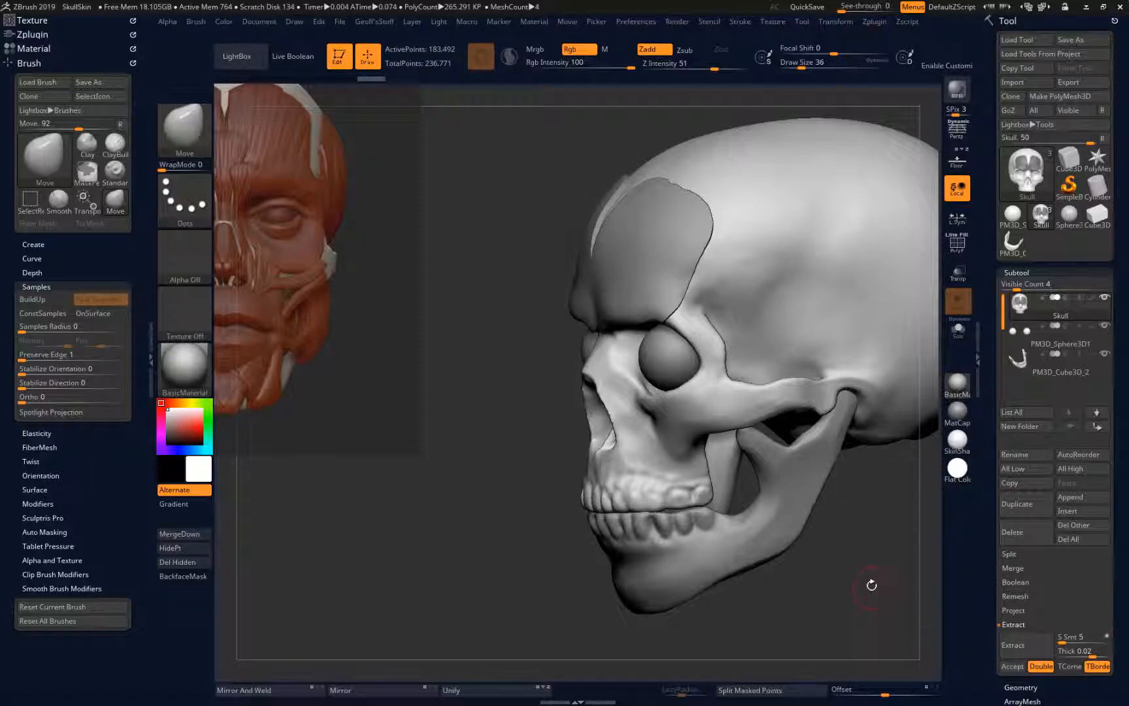
Set the extraction thickness to 0.05 and preview the forehead shell again
{"action": "left_click", "coordinate": [1092, 653]}
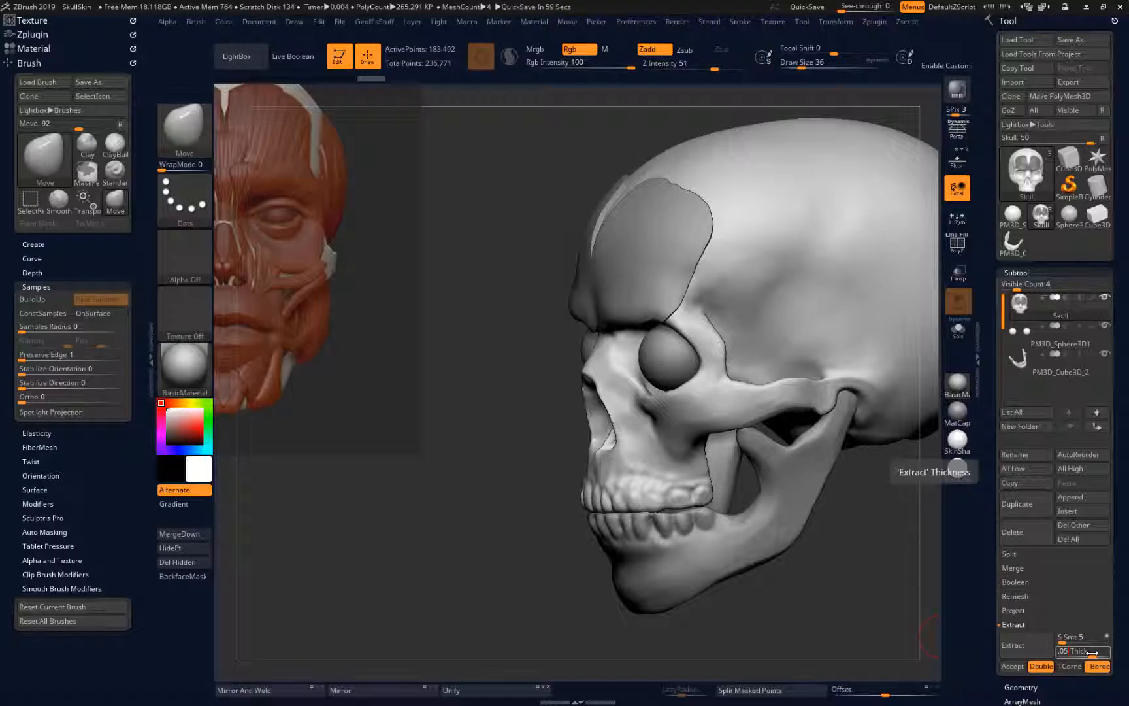
{"action": "type", "text": ".05"}
{"action": "key", "text": "Return"}
{"action": "left_click", "coordinate": [1023, 647]}
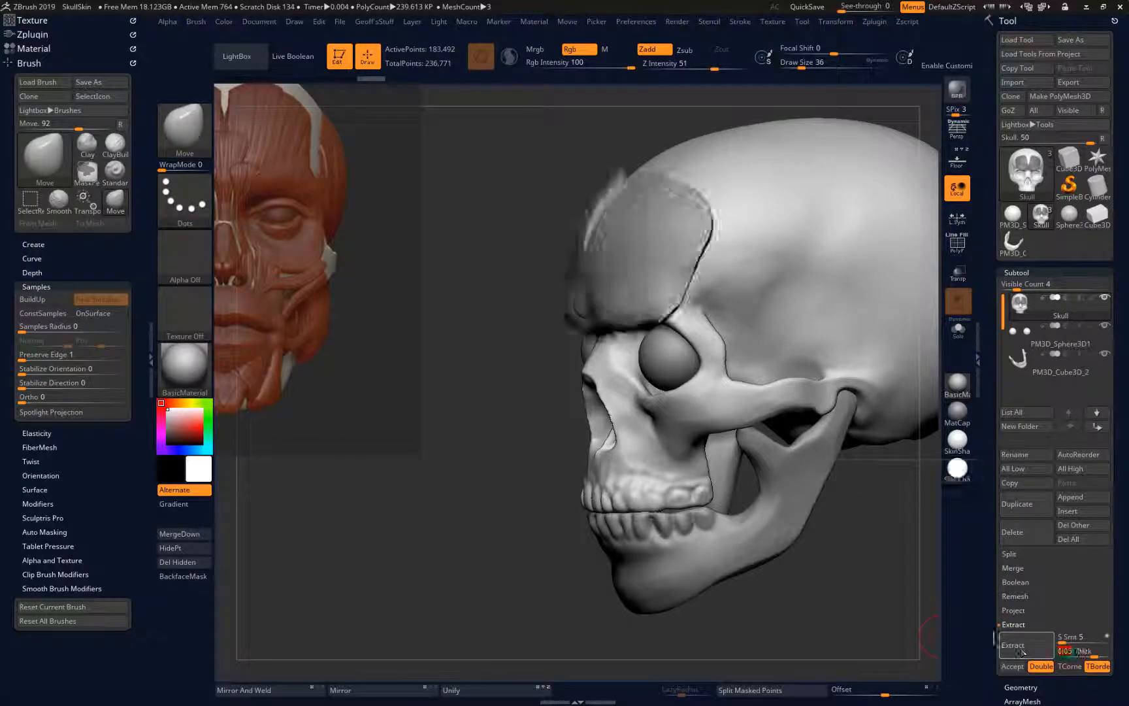
Set the extraction thickness to 0.03, extract the masked forehead areas and accept the result as a new subtool
{"action": "left_click", "coordinate": [1079, 650]}
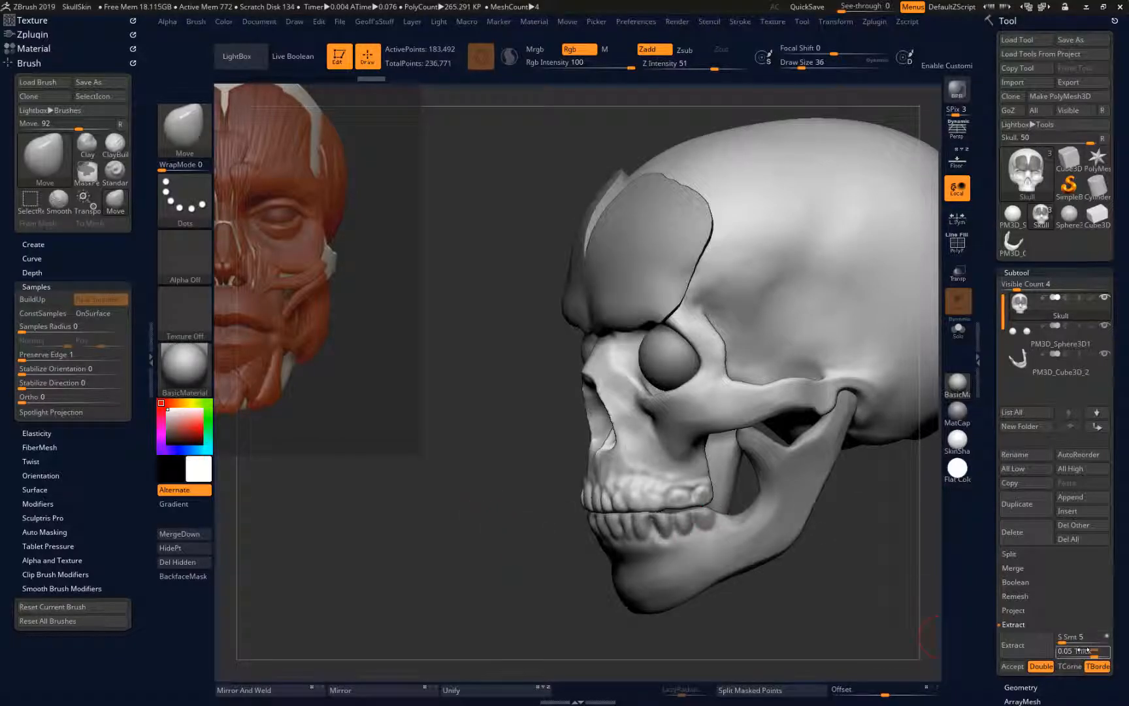
{"action": "key", "text": "BackSpace"}
{"action": "type", "text": ".03"}
{"action": "key", "text": "Return"}
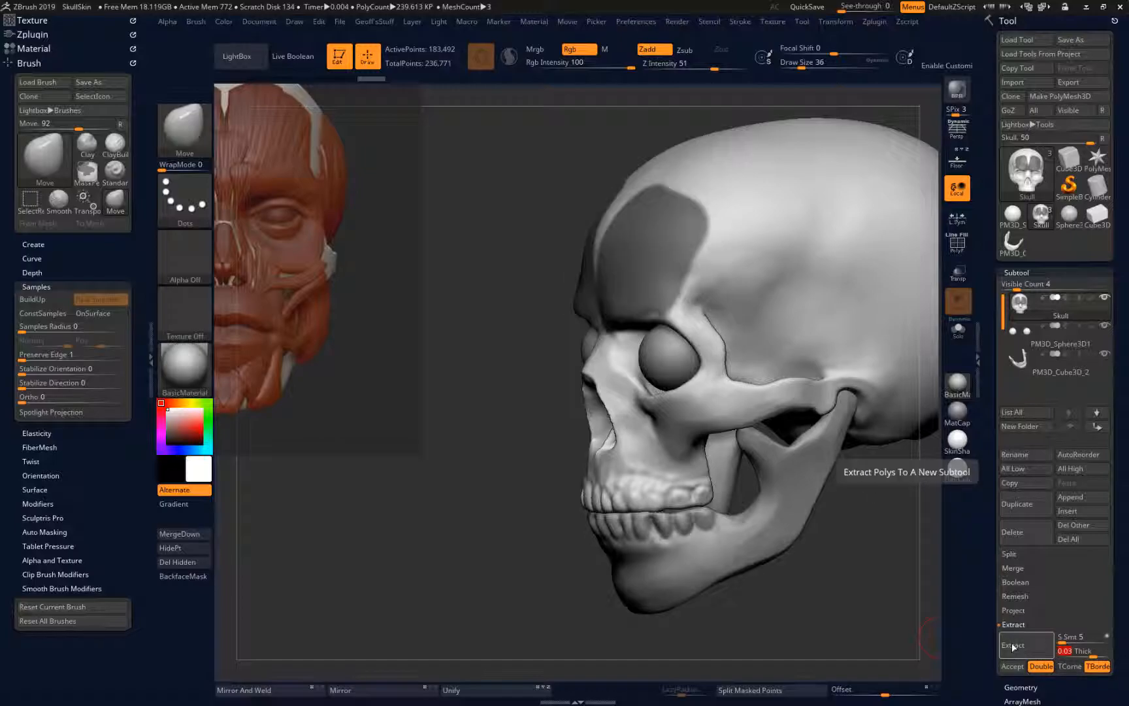
{"action": "left_click", "coordinate": [1017, 648]}
{"action": "mouse_move", "coordinate": [592, 548]}
{"action": "left_mouse_down"}
{"action": "mouse_move", "coordinate": [551, 538]}
{"action": "mouse_move", "coordinate": [604, 559]}
{"action": "left_mouse_up"}
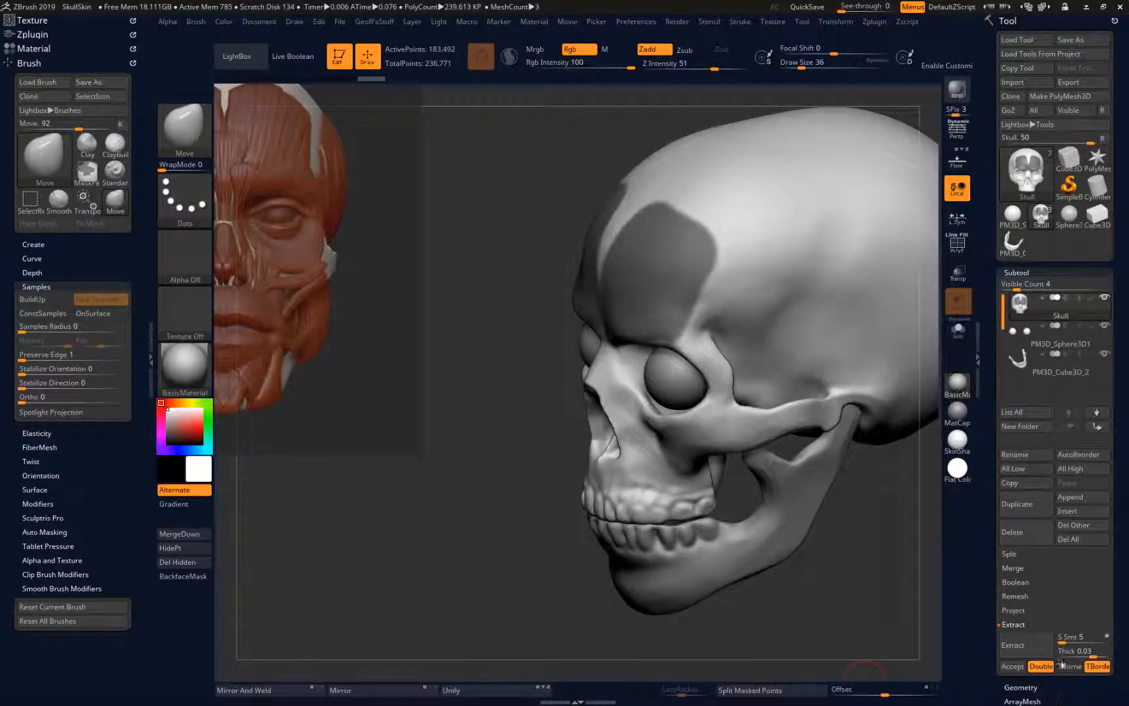
{"action": "left_click", "coordinate": [1021, 645]}
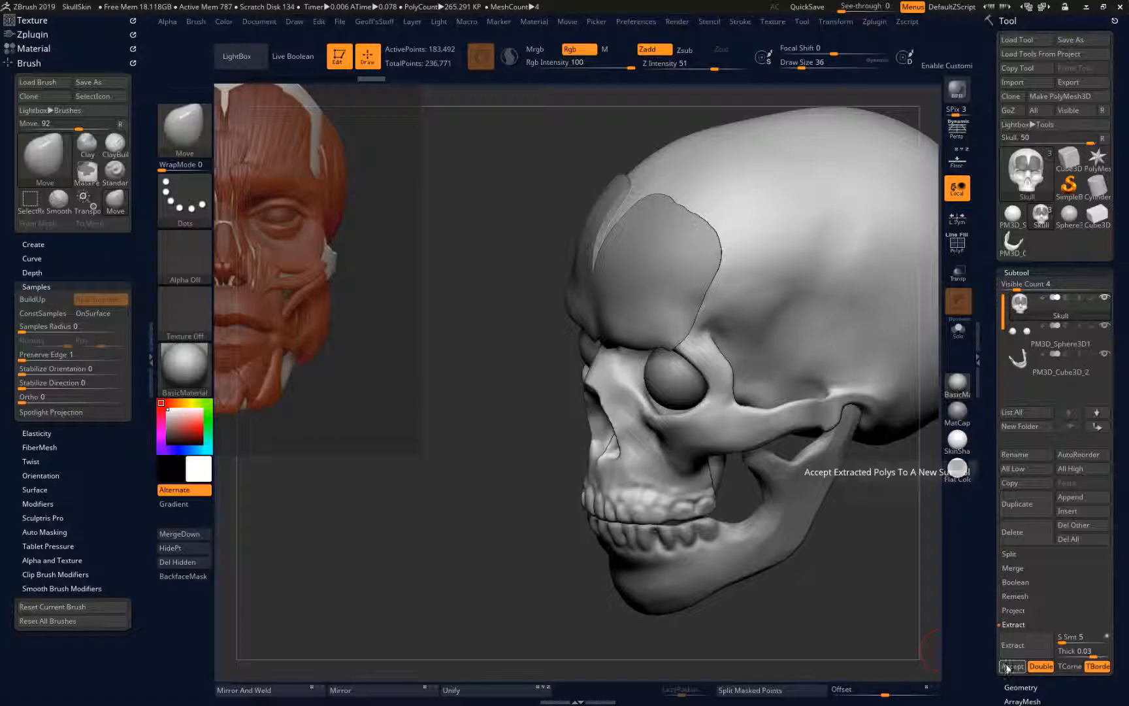
{"action": "left_click", "coordinate": [1012, 667]}
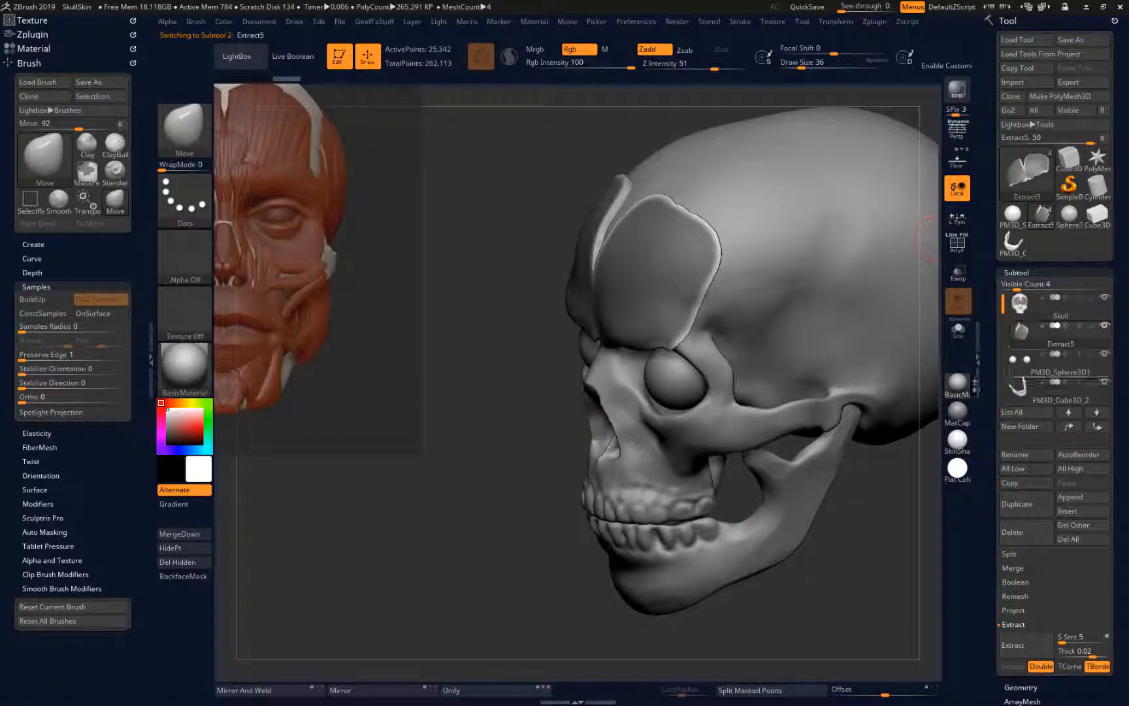
Make the Skull subtool active and clear the mask left on its forehead
{"action": "left_click_drag", "start_coordinate": [824, 570], "coordinate": [821, 419]}
{"action": "key", "text": "b"}
{"action": "key", "text": "m"}
{"action": "key", "text": "v"}
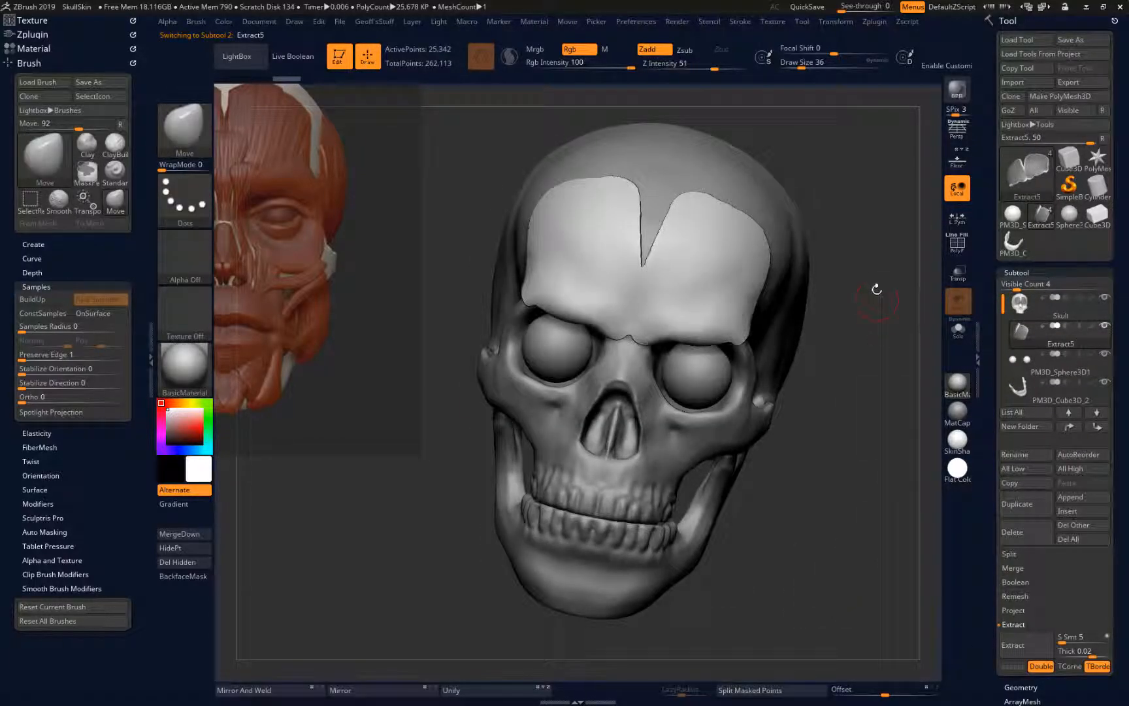
{"action": "left_click", "coordinate": [1041, 307]}
{"action": "mouse_move", "coordinate": [880, 446]}
{"action": "left_mouse_down"}
{"action": "mouse_move", "coordinate": [863, 444]}
{"action": "mouse_move", "coordinate": [883, 442]}
{"action": "left_mouse_up"}
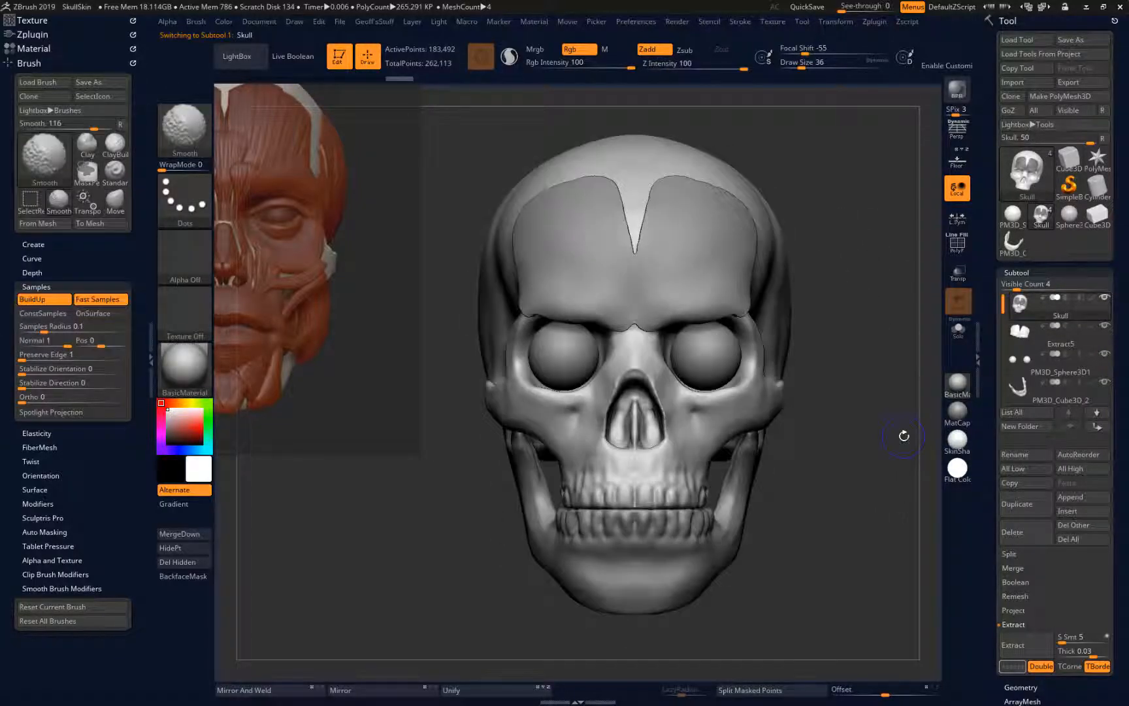
{"action": "key", "text": "shift"}
{"action": "key", "text": "ctrl+z"}
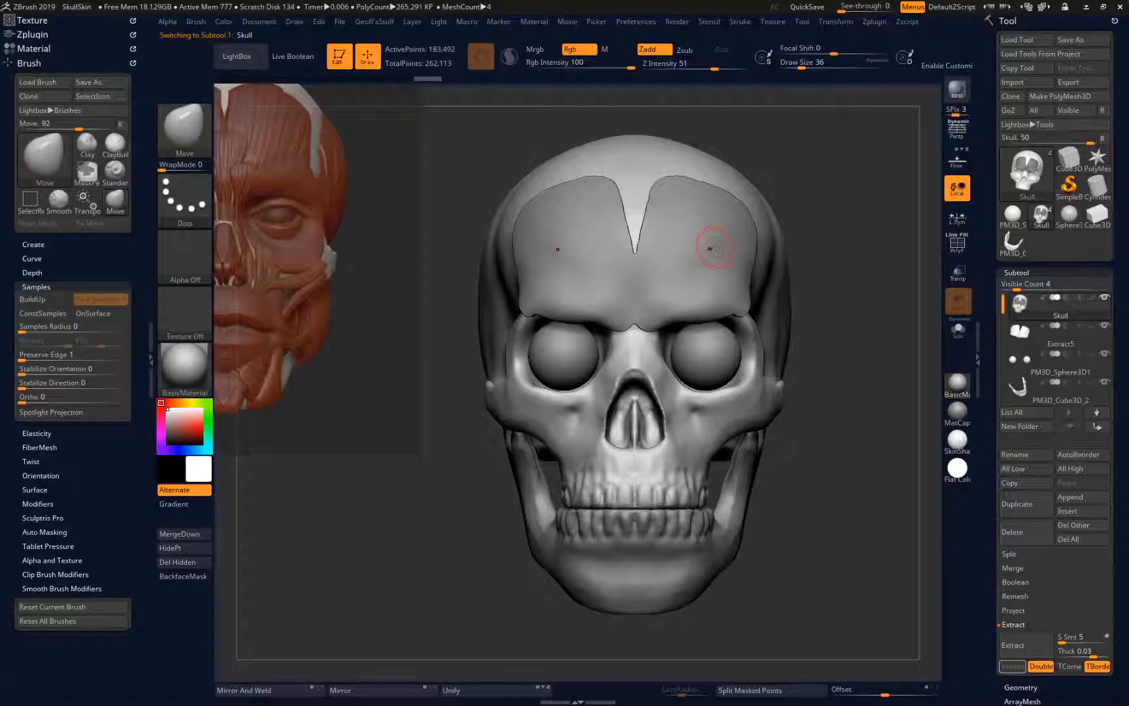
Select the extracted forehead muscle and smooth its edges and upper corners around the central notch
{"action": "left_click", "coordinate": [714, 249], "text": "alt"}
{"action": "key", "text": "shift"}
{"action": "mouse_move", "coordinate": [703, 312]}
{"action": "left_mouse_down", "text": "shift"}
{"action": "mouse_move", "coordinate": [657, 324]}
{"action": "mouse_move", "coordinate": [694, 316]}
{"action": "left_mouse_up", "text": "shift"}
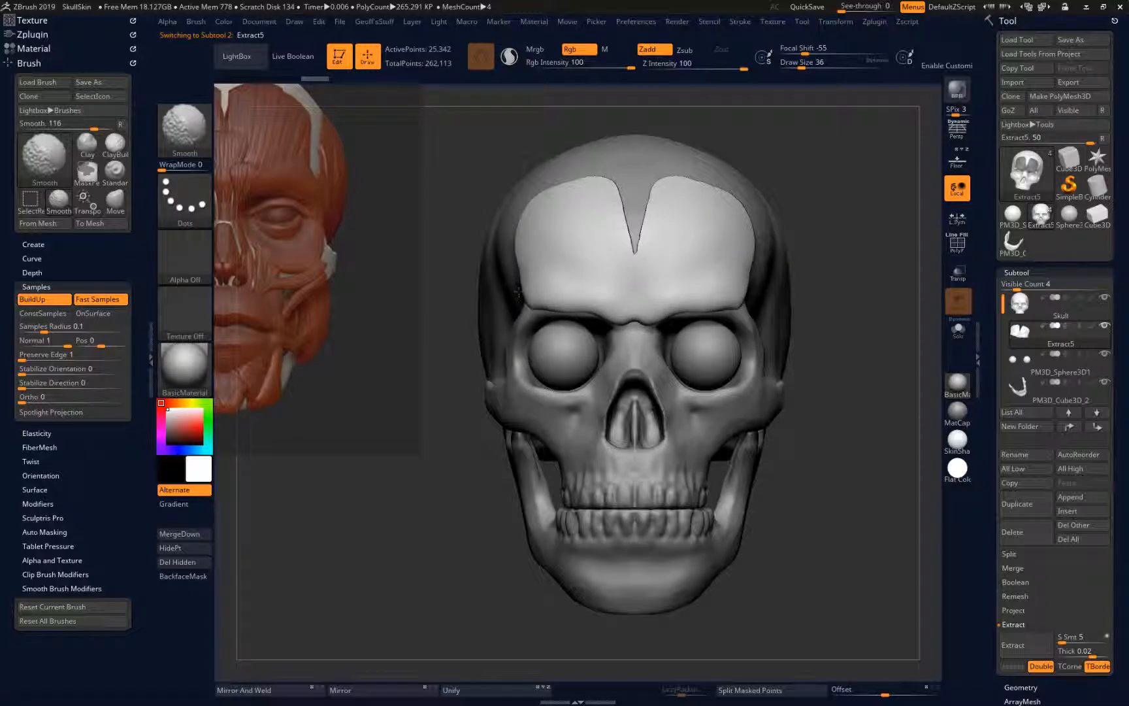
{"action": "left_click_drag", "start_coordinate": [617, 213], "coordinate": [606, 189], "text": "shift"}
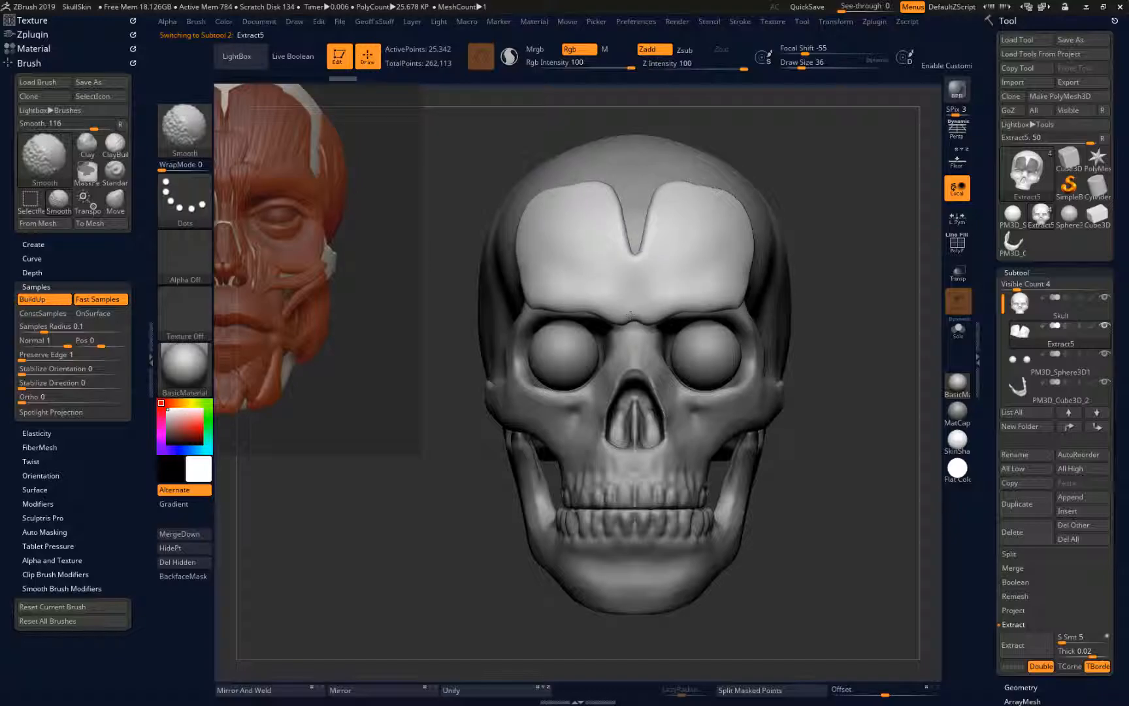
Carve symmetrical, mostly vertical muscle-fibre grooves into the forehead piece with the DamStandard brush at Z Intensity 19
{"action": "key", "text": "b"}
{"action": "key", "text": "d"}
{"action": "key", "text": "s"}
{"action": "mouse_move", "coordinate": [629, 251]}
{"action": "left_mouse_down"}
{"action": "mouse_move", "coordinate": [634, 310]}
{"action": "mouse_move", "coordinate": [624, 224]}
{"action": "left_mouse_up"}
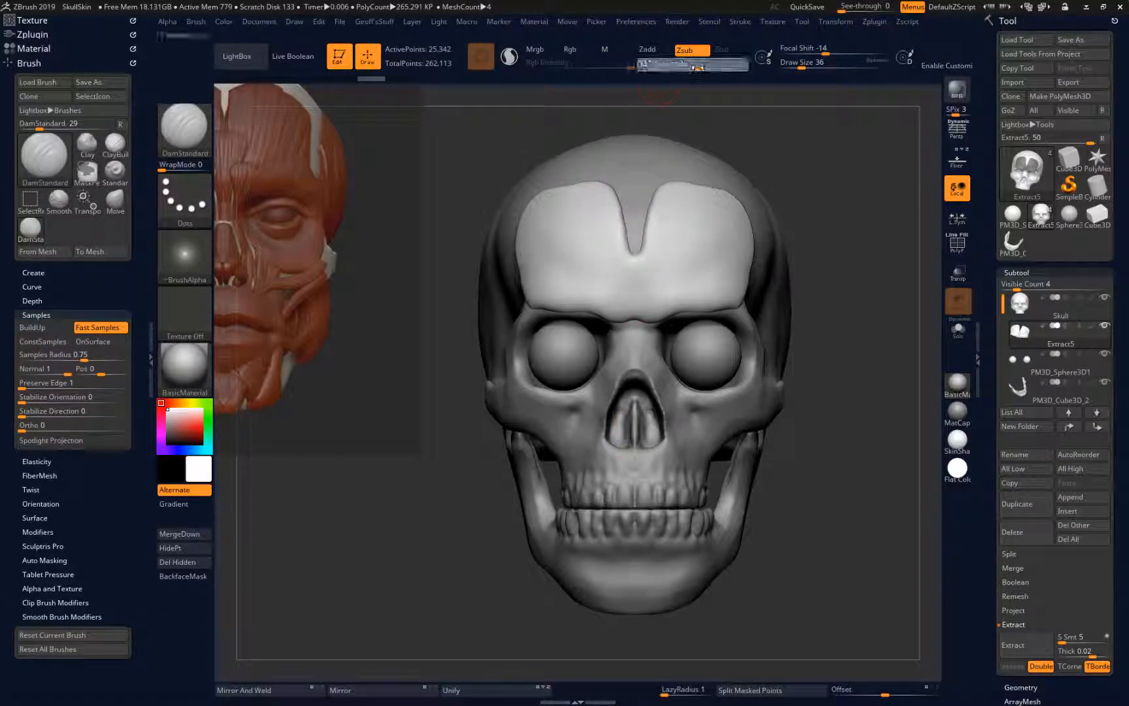
{"action": "mouse_move", "coordinate": [633, 287]}
{"action": "left_mouse_down"}
{"action": "mouse_move", "coordinate": [636, 310]}
{"action": "mouse_move", "coordinate": [633, 257]}
{"action": "mouse_move", "coordinate": [612, 307]}
{"action": "left_mouse_up"}
{"action": "left_click_drag", "start_coordinate": [609, 229], "coordinate": [619, 268]}
{"action": "left_click_drag", "start_coordinate": [571, 232], "coordinate": [587, 289]}
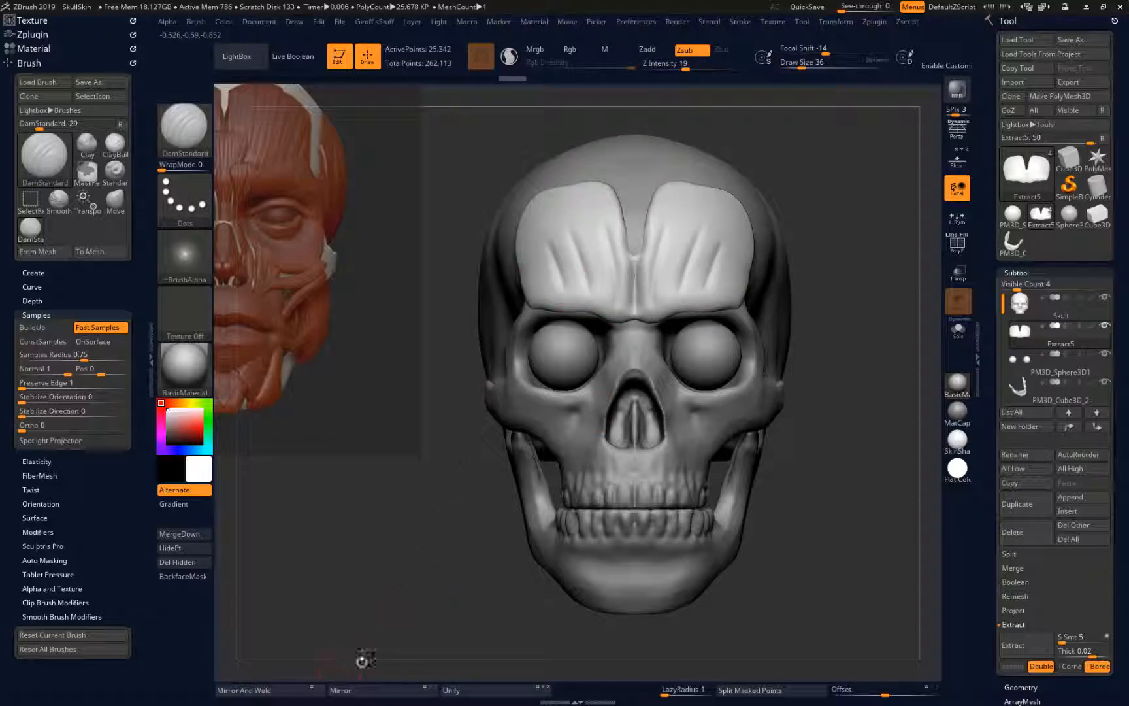
{"action": "key", "text": "shift"}
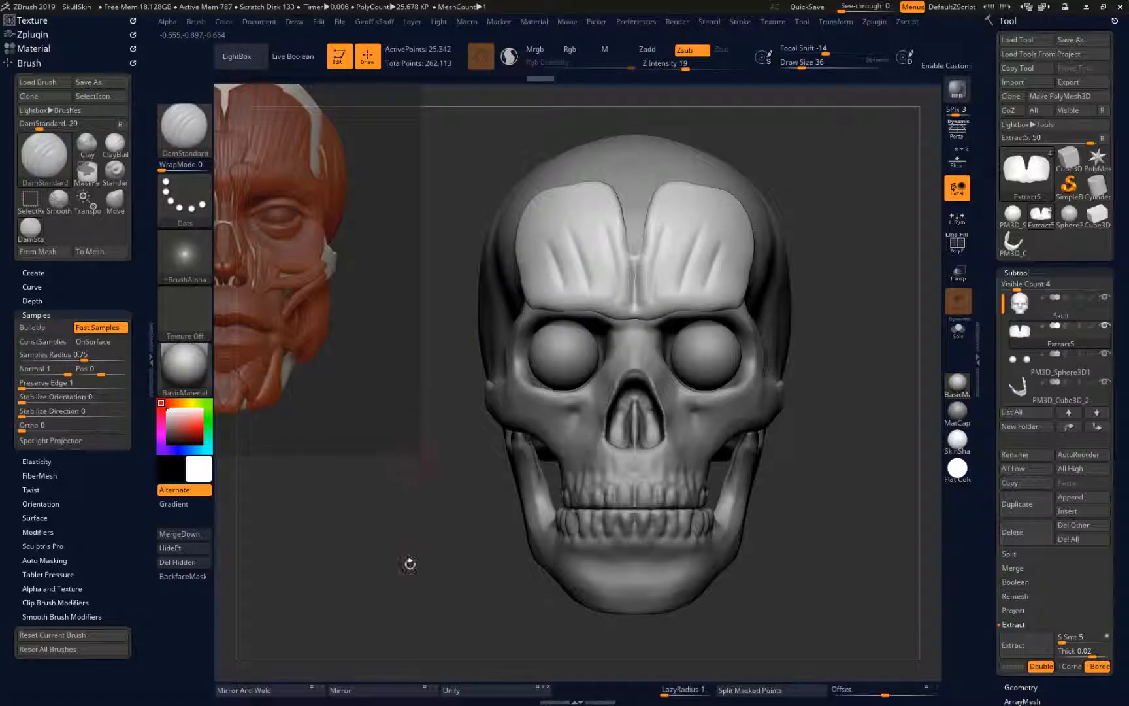
{"action": "left_click_drag", "start_coordinate": [868, 436], "coordinate": [915, 516]}
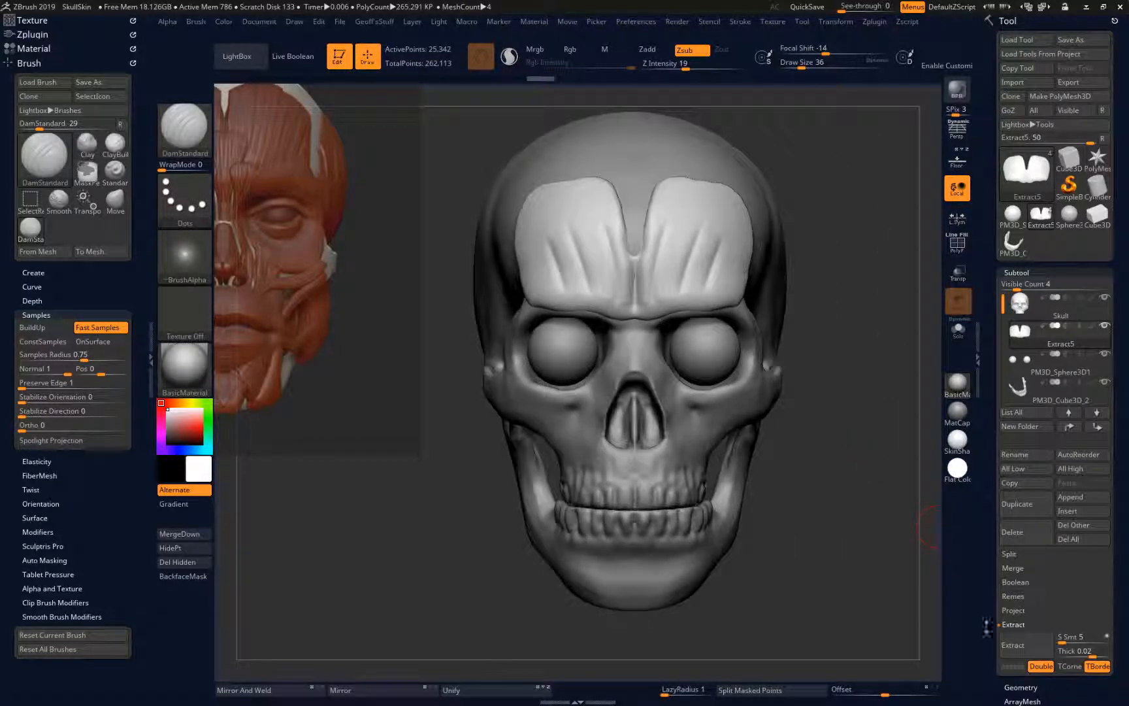
Remesh the forehead muscle subtool with DynaMesh at resolution 128
{"action": "scroll", "coordinate": [1052, 457], "scroll_direction": "down", "scroll_amount": 3}
{"action": "left_click", "coordinate": [1019, 549]}
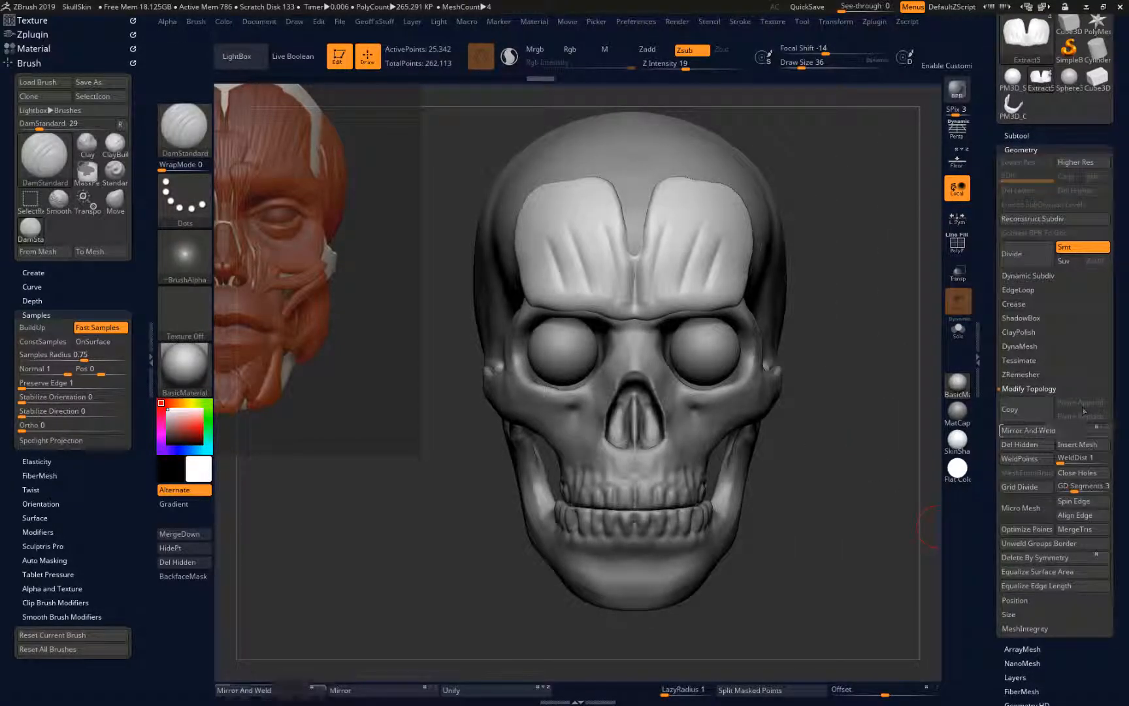
{"action": "left_click", "coordinate": [1014, 389]}
{"action": "left_click", "coordinate": [1016, 349]}
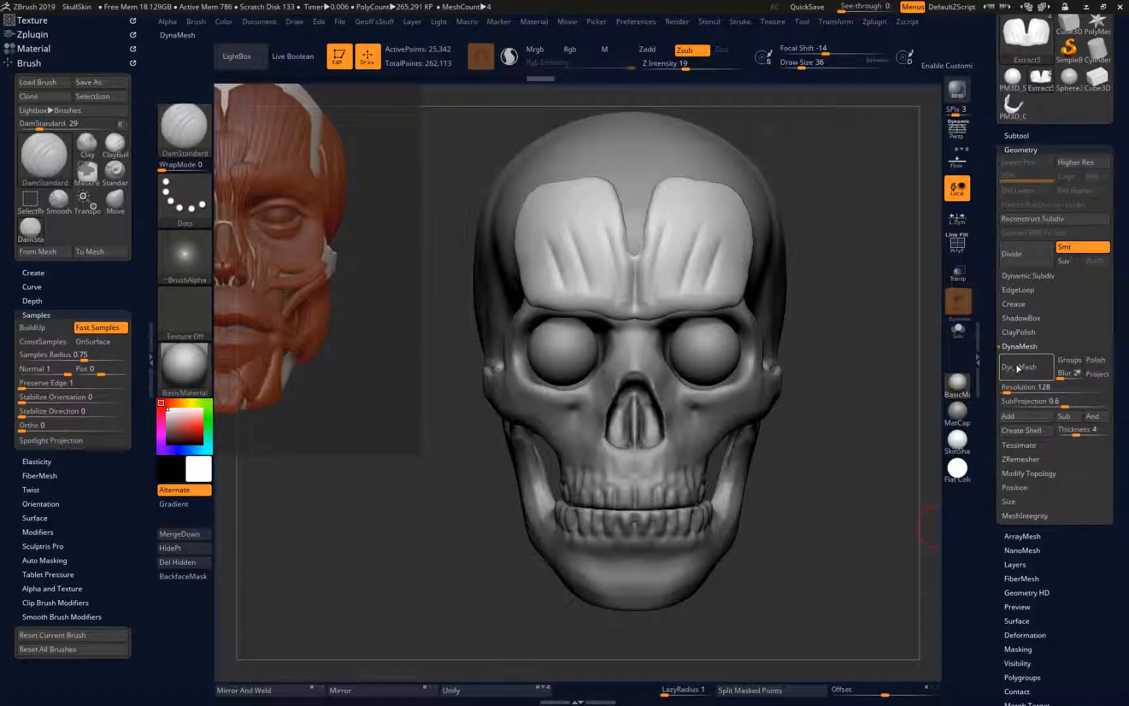
{"action": "left_click", "coordinate": [753, 386], "text": "alt"}
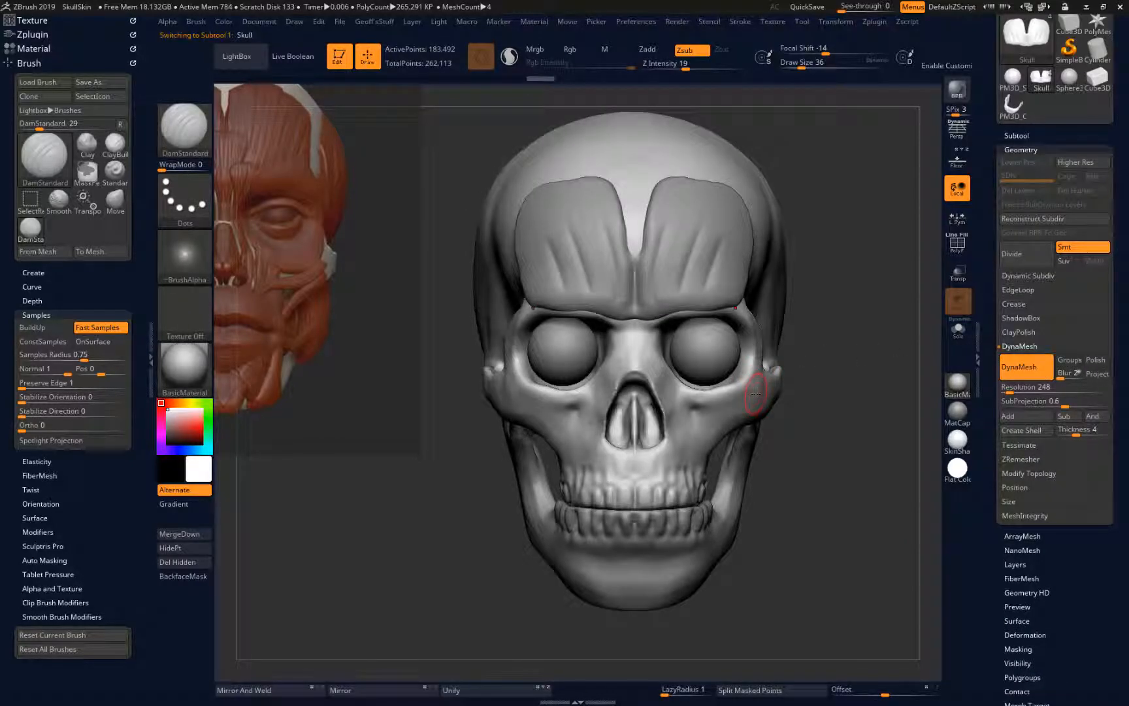
{"action": "mouse_move", "coordinate": [844, 353]}
{"action": "left_mouse_down"}
{"action": "mouse_move", "coordinate": [817, 344]}
{"action": "mouse_move", "coordinate": [853, 346]}
{"action": "left_mouse_up"}
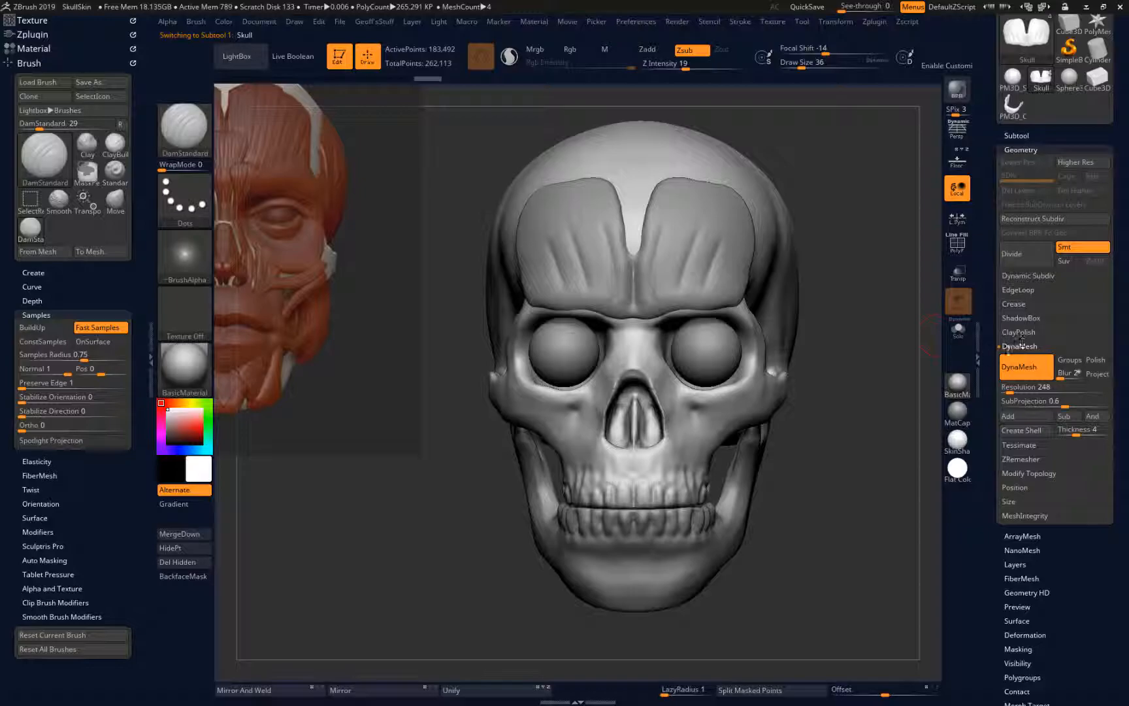
{"action": "left_click", "coordinate": [713, 264], "text": "alt"}
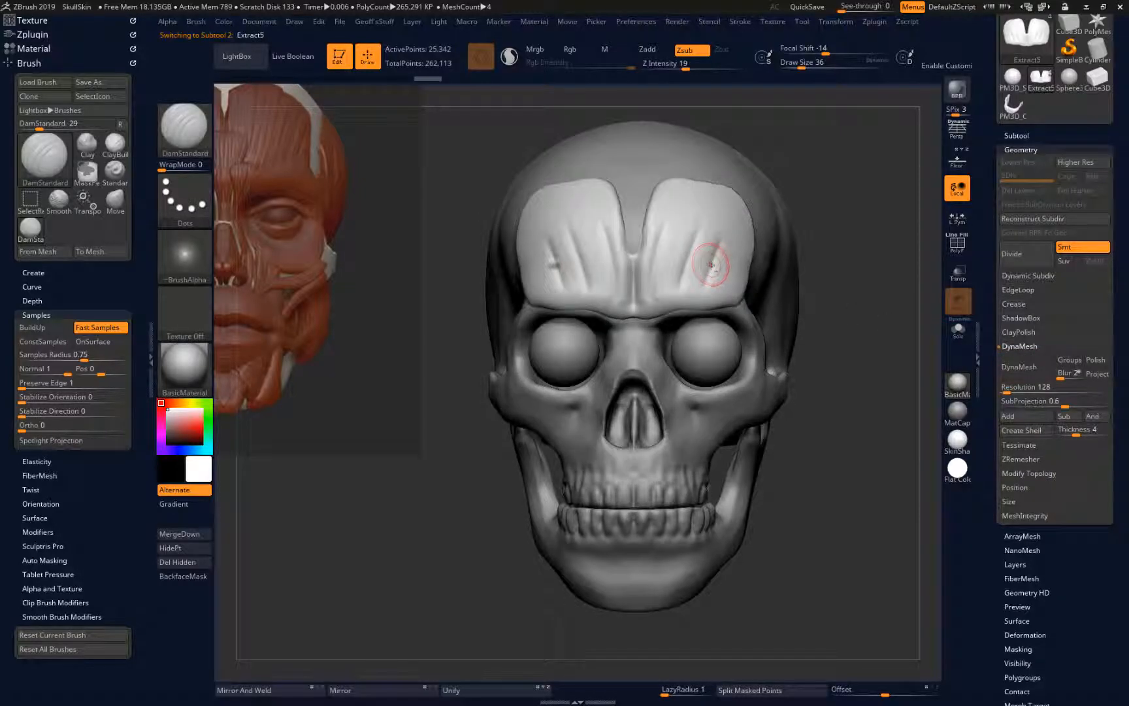
{"action": "left_click", "coordinate": [1013, 369]}
Smooth the borders of the remeshed forehead muscle and undo the last stroke
{"action": "left_click_drag", "start_coordinate": [873, 438], "coordinate": [778, 358]}
{"action": "left_click_drag", "start_coordinate": [770, 204], "coordinate": [778, 208]}
{"action": "mouse_move", "coordinate": [506, 307]}
{"action": "left_mouse_down"}
{"action": "mouse_move", "coordinate": [602, 297]}
{"action": "mouse_move", "coordinate": [657, 335]}
{"action": "left_mouse_up"}
{"action": "mouse_move", "coordinate": [589, 181]}
{"action": "left_mouse_down", "text": "shift"}
{"action": "mouse_move", "coordinate": [549, 177]}
{"action": "mouse_move", "coordinate": [605, 173]}
{"action": "mouse_move", "coordinate": [552, 165]}
{"action": "mouse_move", "coordinate": [580, 176]}
{"action": "mouse_move", "coordinate": [616, 214]}
{"action": "mouse_move", "coordinate": [606, 167]}
{"action": "mouse_move", "coordinate": [562, 181]}
{"action": "left_mouse_up", "text": "shift"}
{"action": "key", "text": "ctrl+z"}
Flatten the upper and outer borders of the forehead muscle against the skull with the TrimDynamic brush
{"action": "key", "text": "b"}
{"action": "key", "text": "t"}
{"action": "key", "text": "d"}
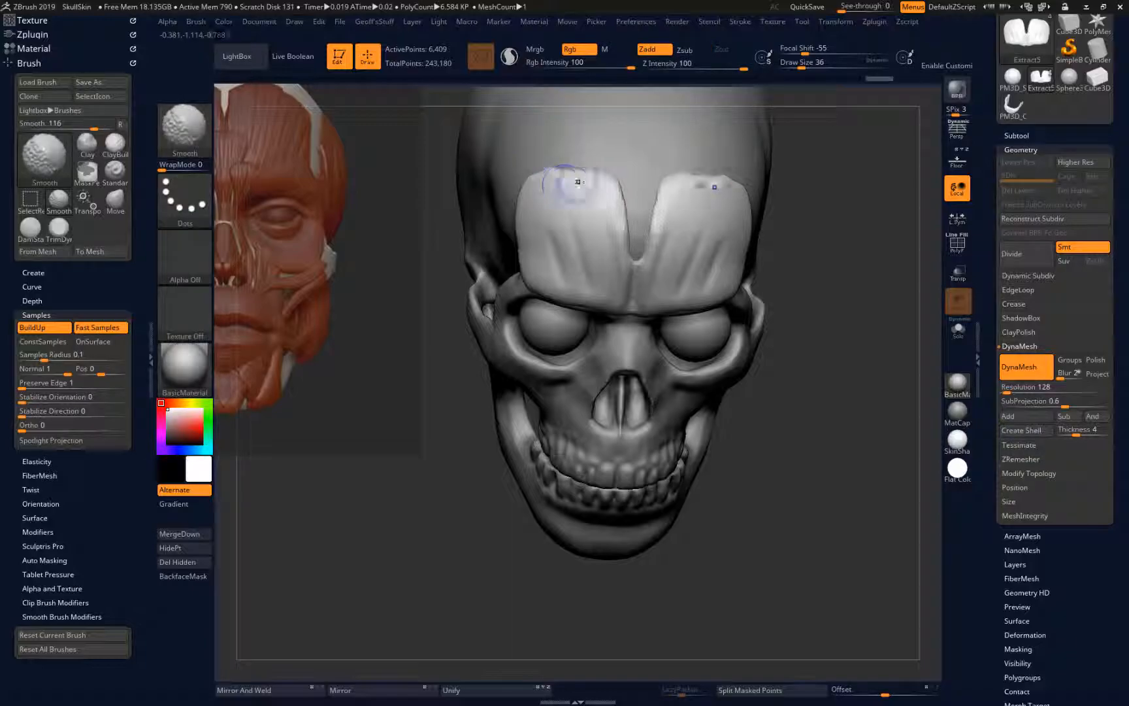
{"action": "mouse_move", "coordinate": [428, 232]}
{"action": "left_mouse_down"}
{"action": "mouse_move", "coordinate": [349, 581]}
{"action": "mouse_move", "coordinate": [361, 570]}
{"action": "left_mouse_up"}
{"action": "mouse_move", "coordinate": [643, 222]}
{"action": "left_mouse_down"}
{"action": "mouse_move", "coordinate": [657, 243]}
{"action": "mouse_move", "coordinate": [631, 208]}
{"action": "left_mouse_up"}
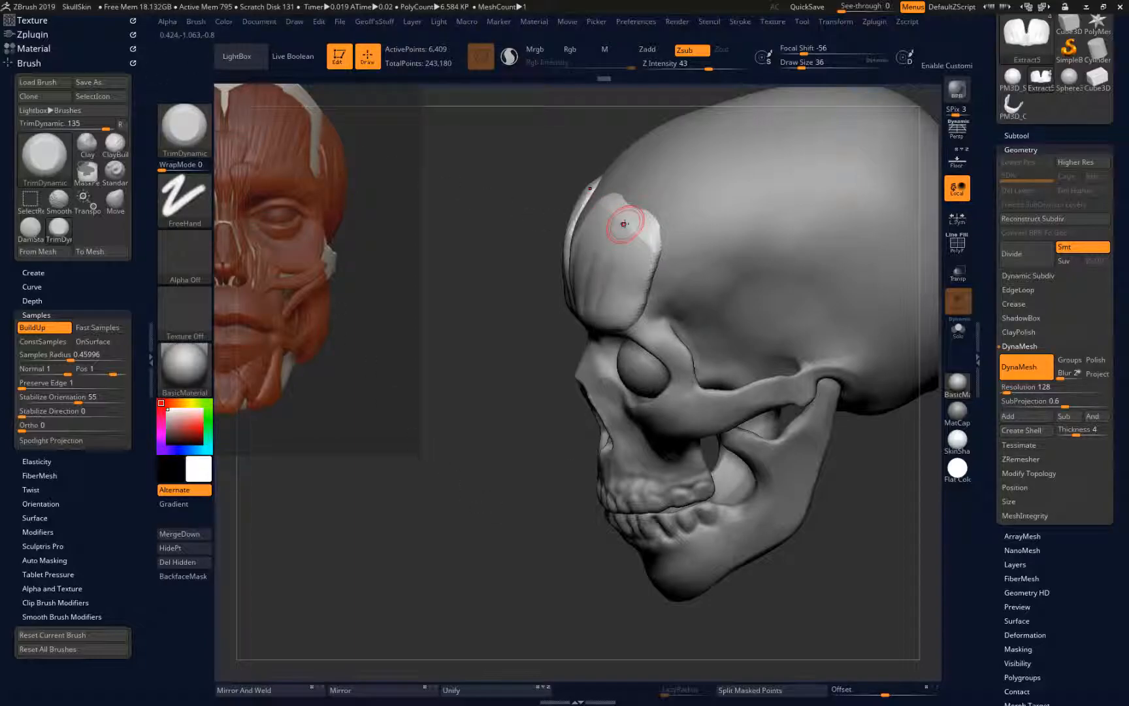
{"action": "key", "text": "b"}
{"action": "key", "text": "t"}
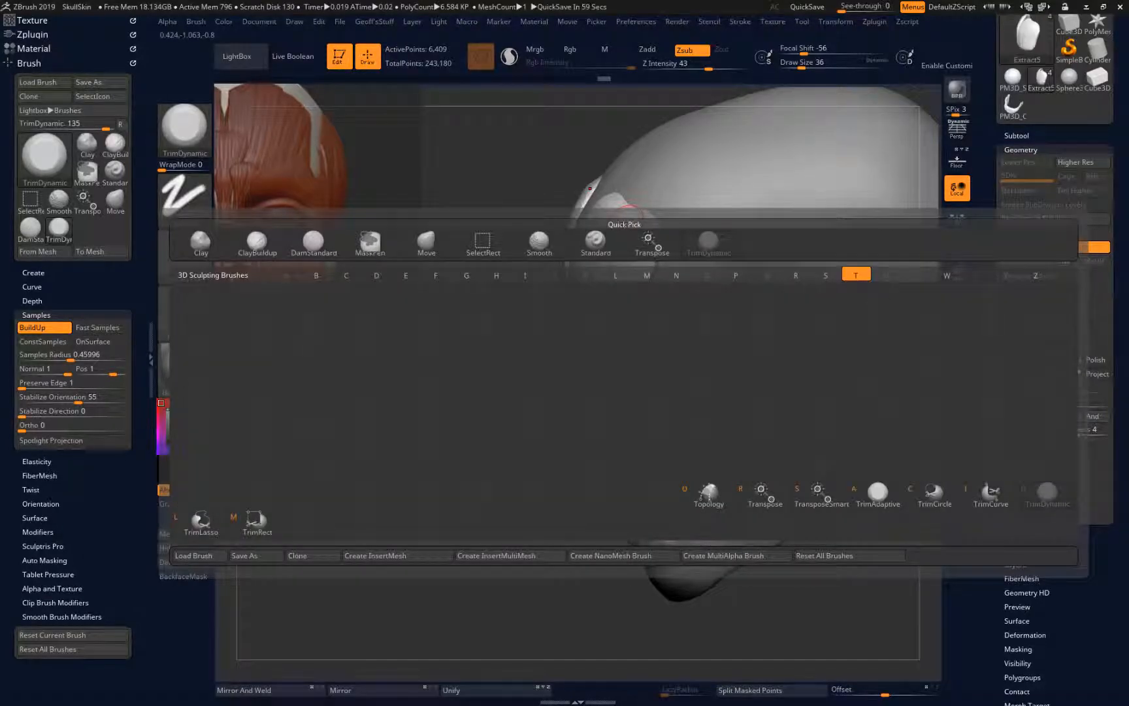
{"action": "mouse_move", "coordinate": [297, 608]}
{"action": "left_mouse_down"}
{"action": "mouse_move", "coordinate": [282, 626]}
{"action": "mouse_move", "coordinate": [320, 635]}
{"action": "mouse_move", "coordinate": [439, 519]}
{"action": "mouse_move", "coordinate": [431, 531]}
{"action": "left_mouse_up"}
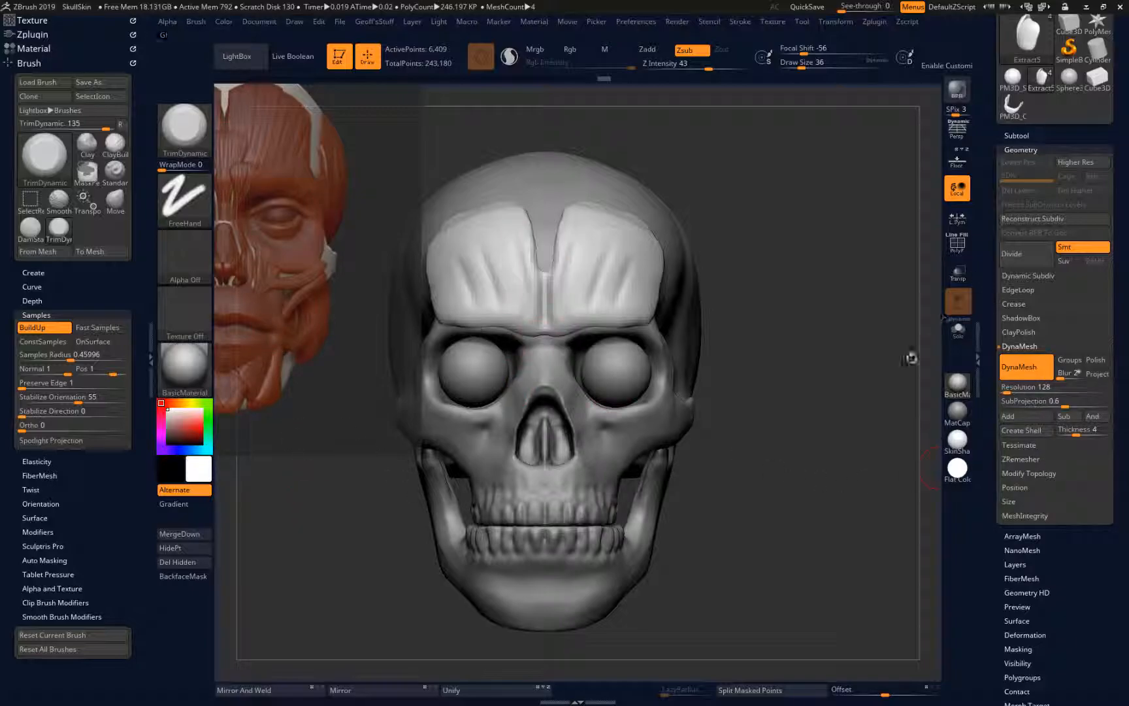
Select the skull and paint a mask from the central forehead notch down between the brows to the nose bridge
{"action": "left_click", "coordinate": [509, 428], "text": "alt"}
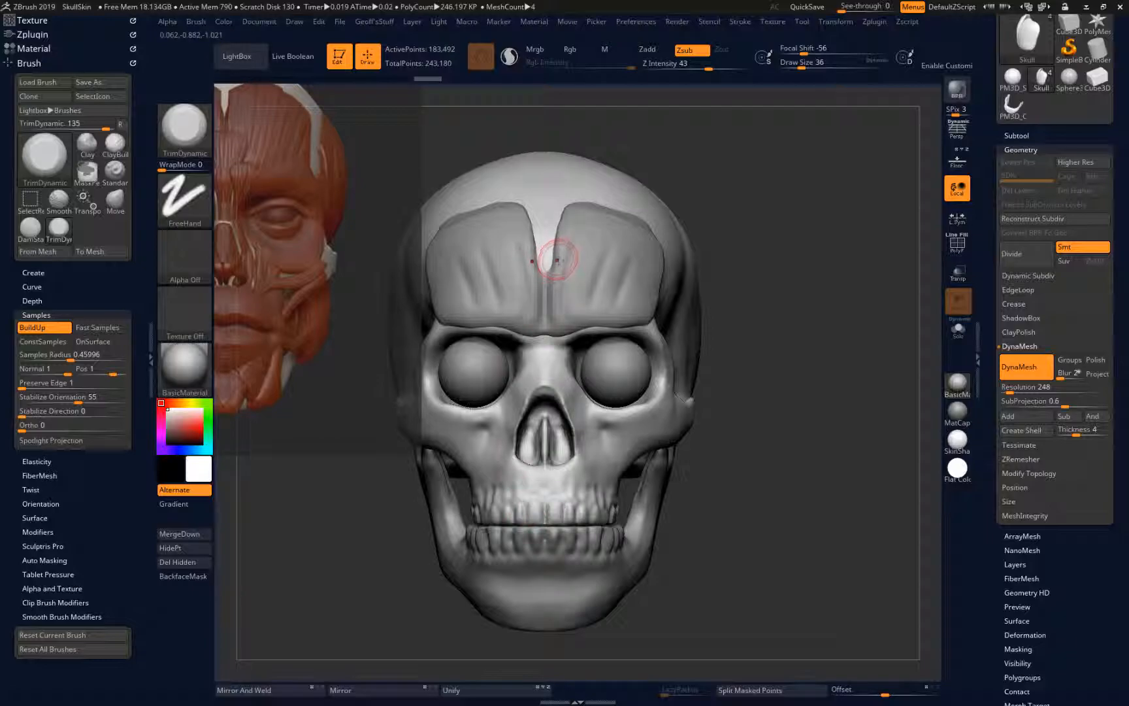
{"action": "key", "text": "ctrl"}
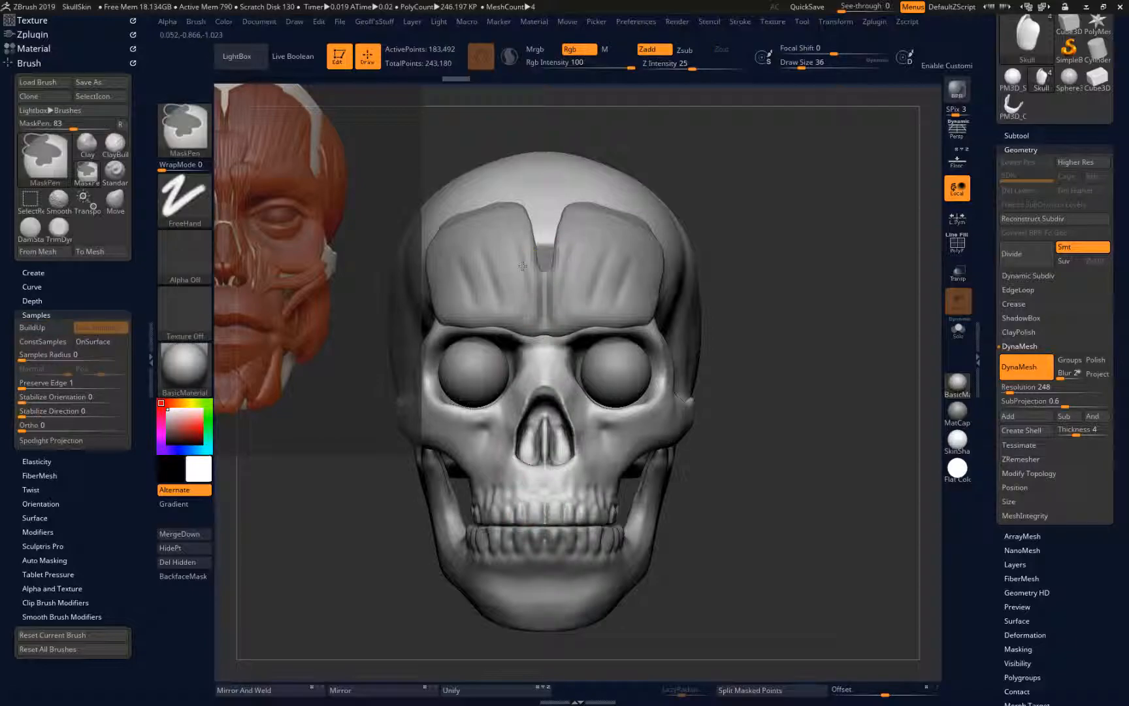
{"action": "mouse_move", "coordinate": [546, 288]}
{"action": "left_mouse_down", "text": "ctrl"}
{"action": "mouse_move", "coordinate": [545, 366]}
{"action": "mouse_move", "coordinate": [521, 376]}
{"action": "mouse_move", "coordinate": [517, 340]}
{"action": "left_mouse_up", "text": "ctrl"}
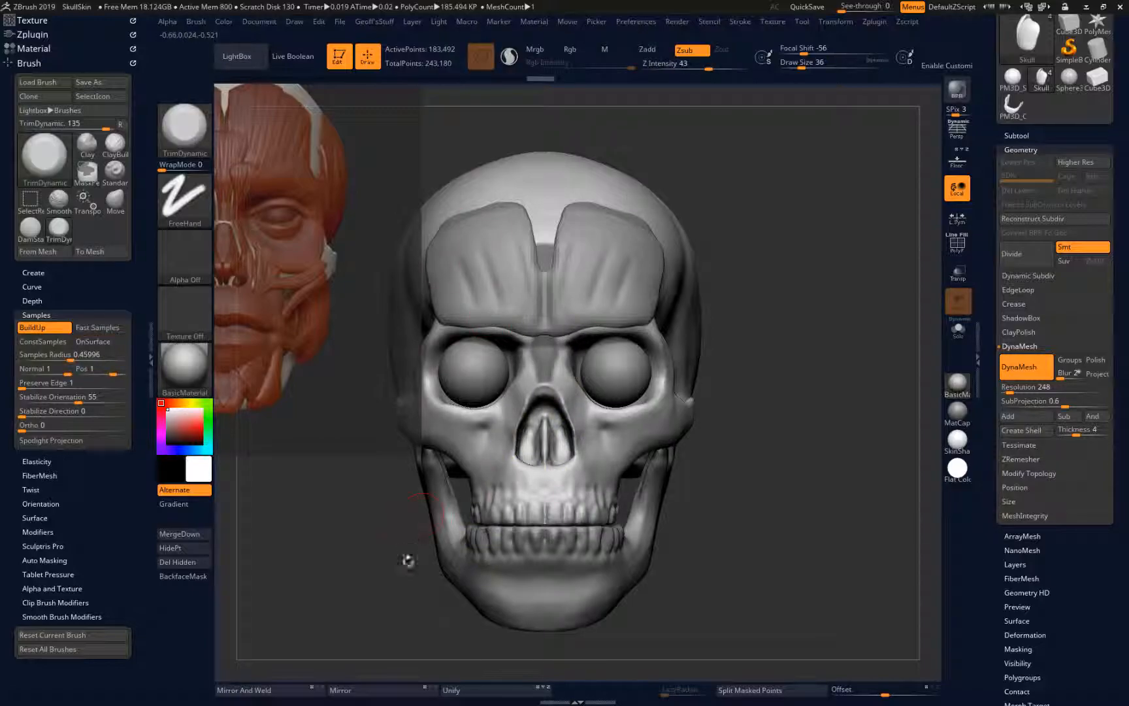
{"action": "left_click_drag", "start_coordinate": [367, 632], "coordinate": [425, 588]}
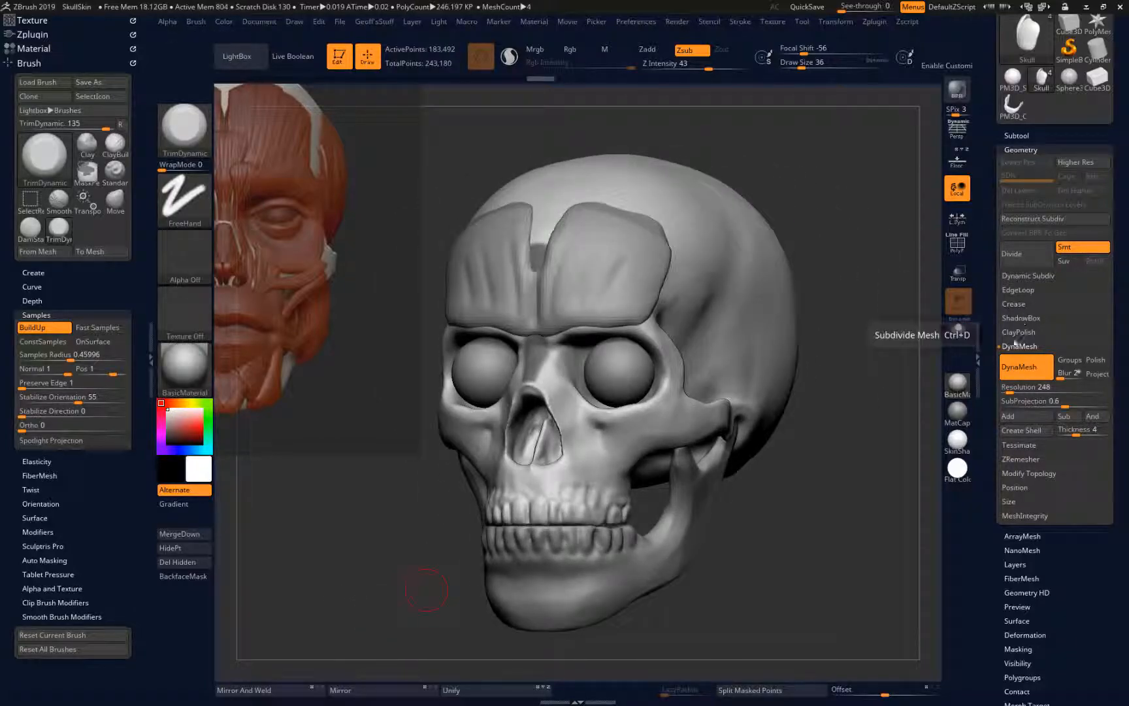
Preview extracting the masked brow and nose-bridge area at 0.03 thickness, and hide the forehead muscle subtool to expose the mask
{"action": "left_click", "coordinate": [1016, 136]}
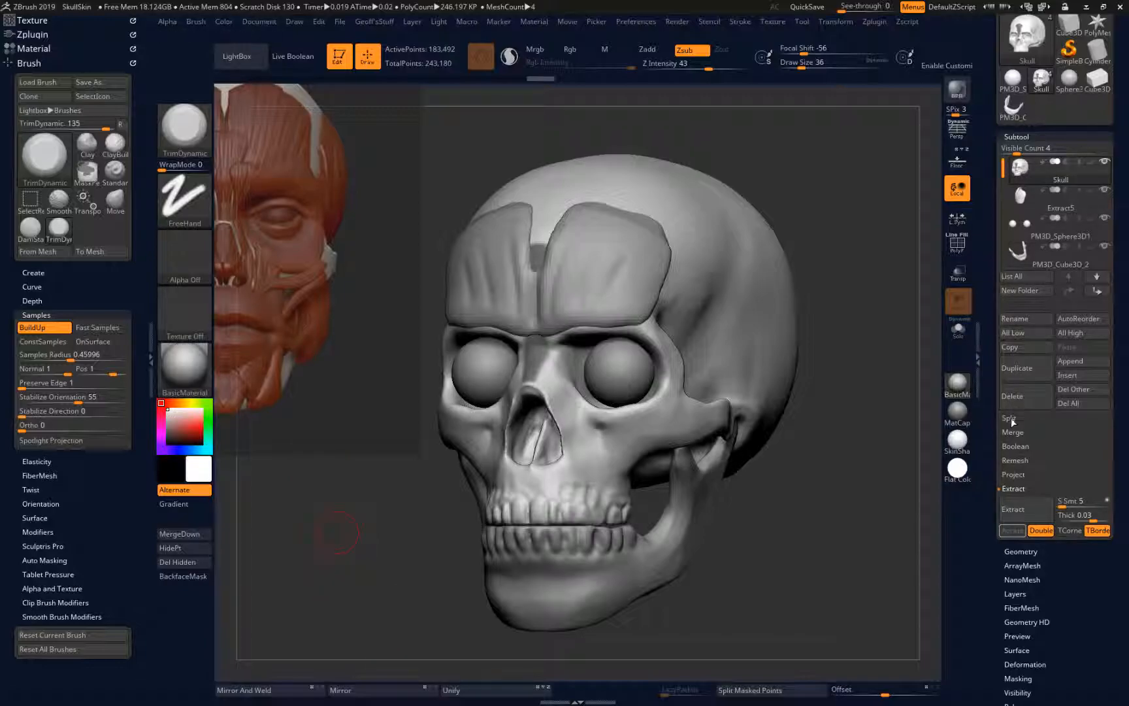
{"action": "left_click", "coordinate": [1013, 509]}
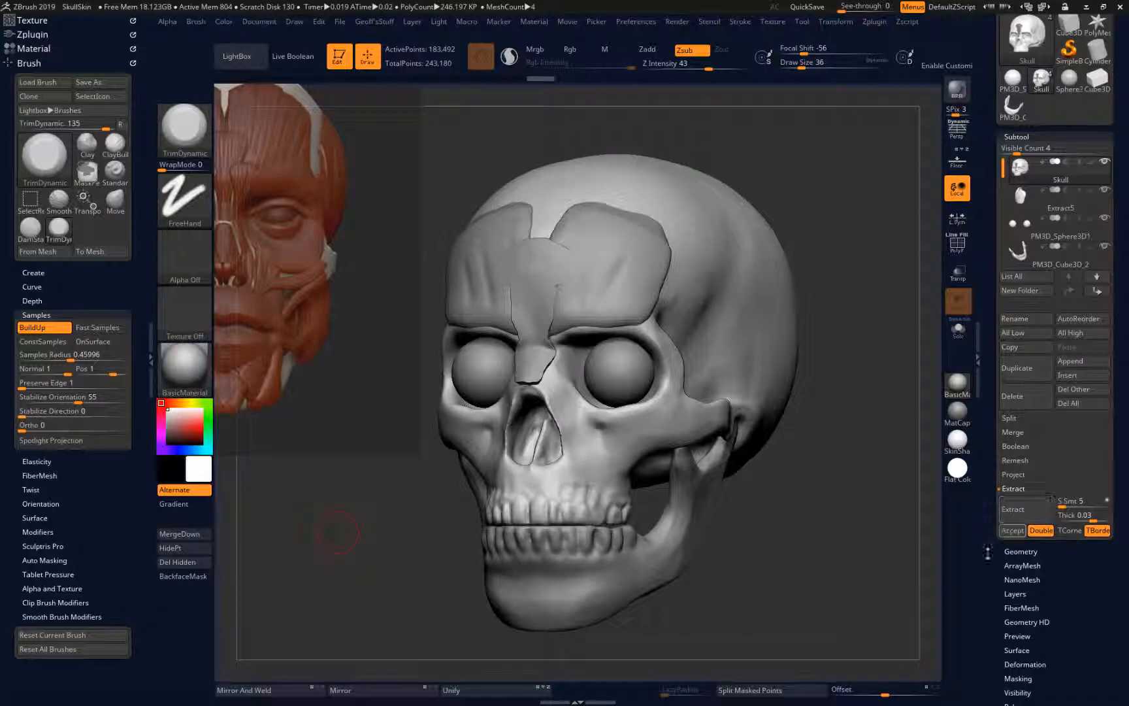
{"action": "mouse_move", "coordinate": [435, 501]}
{"action": "left_mouse_down"}
{"action": "mouse_move", "coordinate": [340, 525]}
{"action": "mouse_move", "coordinate": [436, 514]}
{"action": "left_mouse_up"}
{"action": "left_click", "coordinate": [1018, 517]}
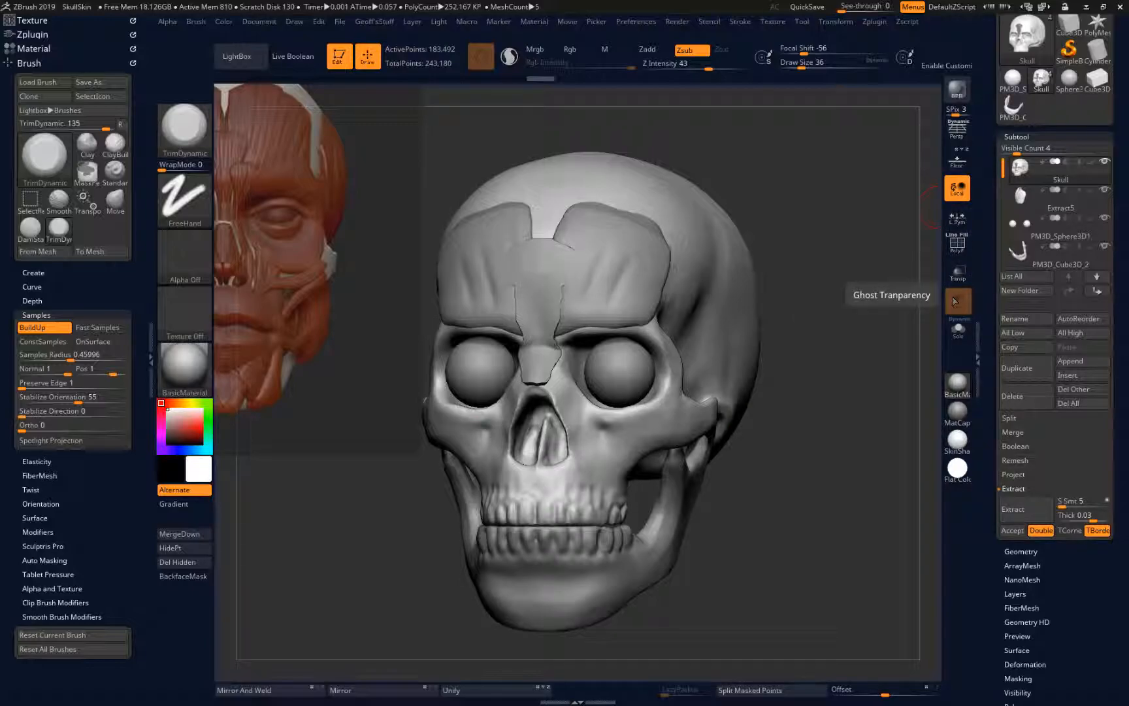
{"action": "left_click", "coordinate": [1104, 189]}
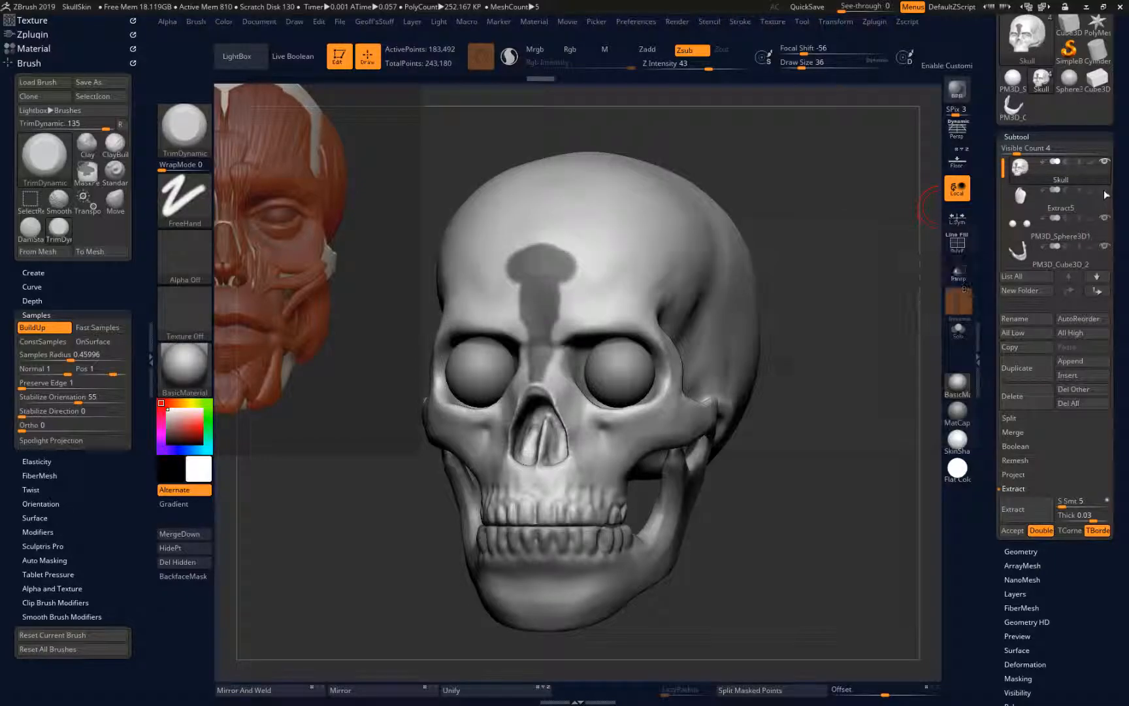
Trim the upper sides of the skull's brow mask into a narrow taper and extract it at 0.03 thickness as a new subtool
{"action": "left_click_drag", "start_coordinate": [321, 504], "coordinate": [332, 505], "text": "shift"}
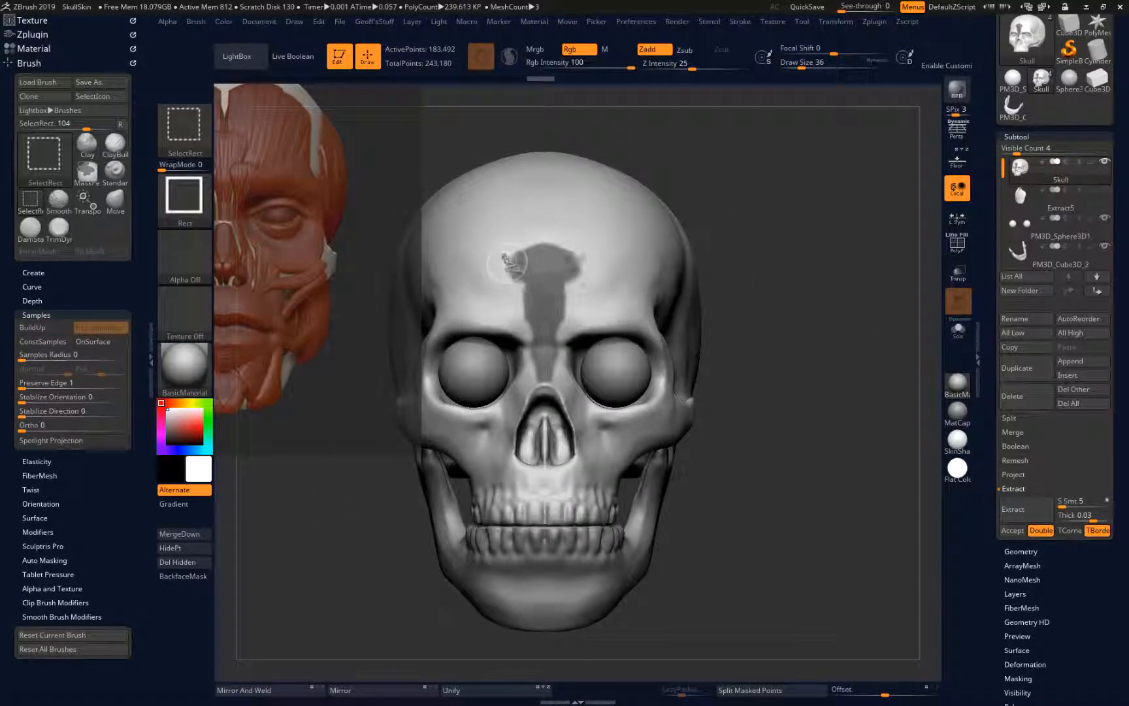
{"action": "mouse_move", "coordinate": [504, 241]}
{"action": "left_mouse_down", "text": "ctrl+shift"}
{"action": "mouse_move", "coordinate": [523, 279]}
{"action": "mouse_move", "coordinate": [506, 271]}
{"action": "mouse_move", "coordinate": [504, 284]}
{"action": "left_mouse_up", "text": "ctrl+shift"}
{"action": "left_click", "coordinate": [479, 358], "text": "ctrl+shift"}
{"action": "left_click_drag", "start_coordinate": [340, 598], "coordinate": [354, 575]}
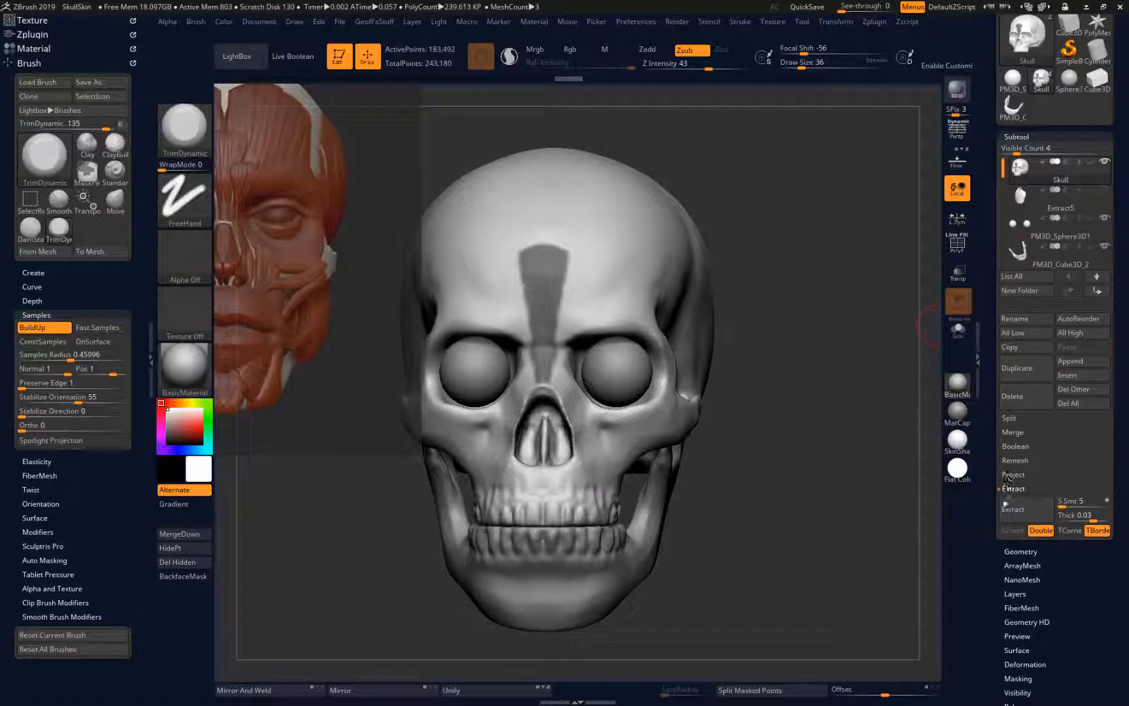
{"action": "left_click", "coordinate": [1018, 509]}
{"action": "left_click", "coordinate": [1013, 530]}
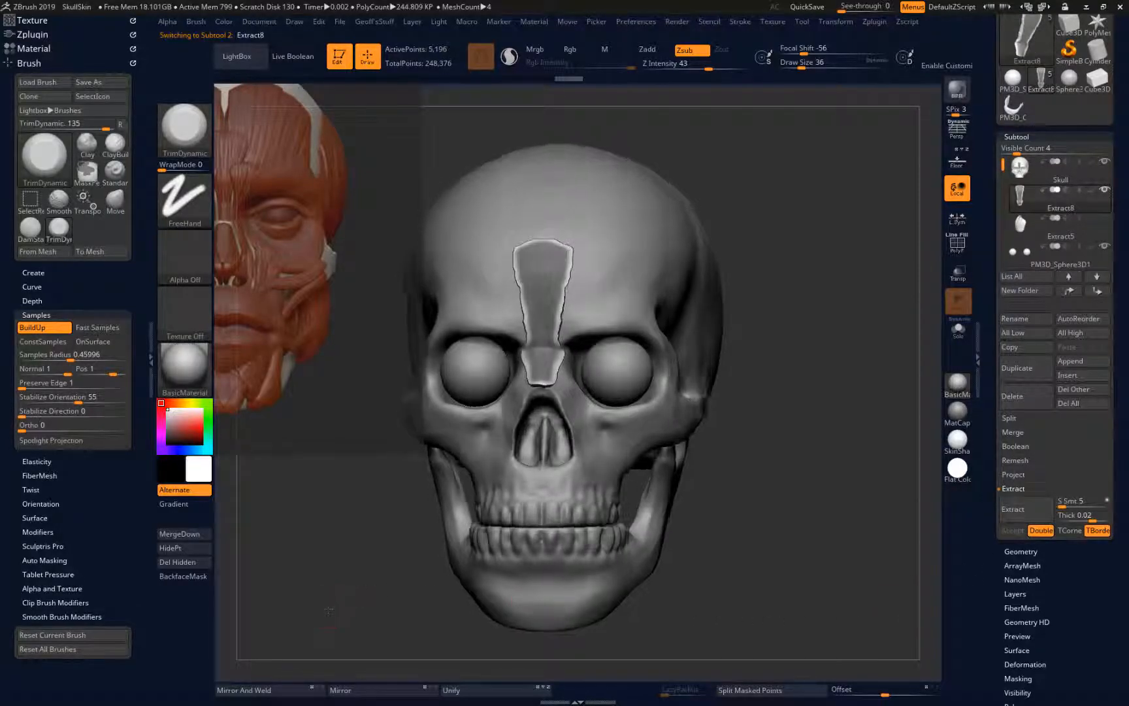
Clear the mask on the extracted brow strip, smooth its borders, and show the forehead muscle subtool again
{"action": "left_click", "coordinate": [435, 514], "text": "alt"}
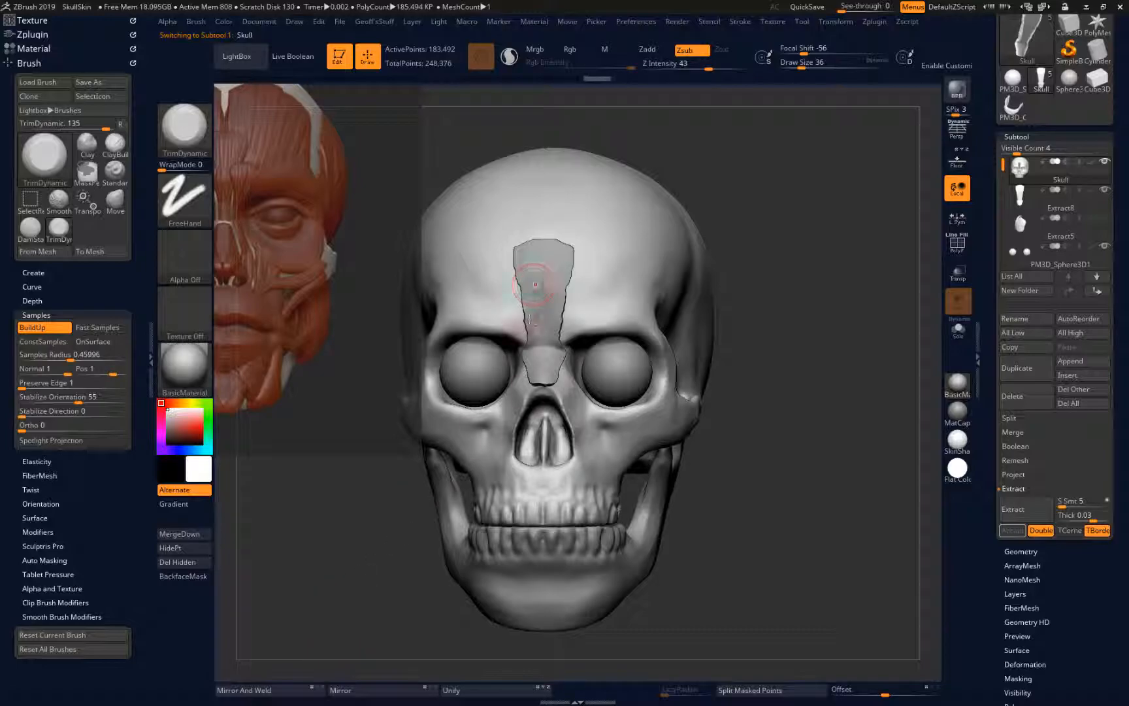
{"action": "left_click", "coordinate": [538, 307], "text": "alt"}
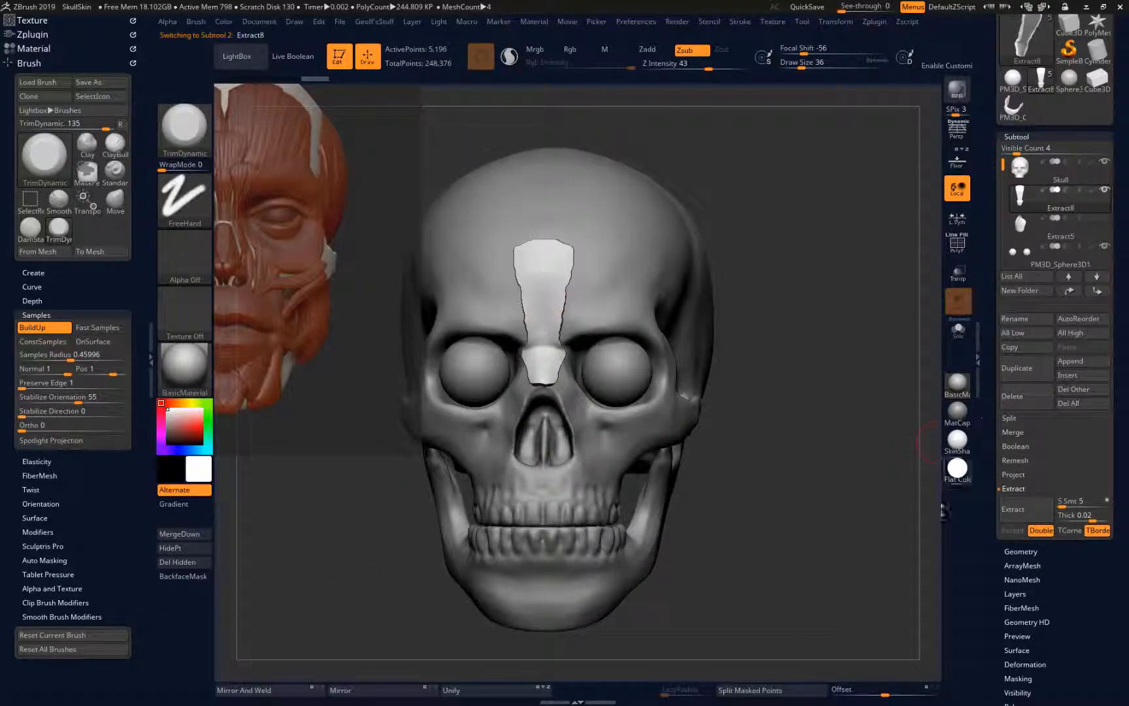
{"action": "mouse_move", "coordinate": [562, 269]}
{"action": "left_mouse_down", "text": "shift"}
{"action": "mouse_move", "coordinate": [560, 346]}
{"action": "mouse_move", "coordinate": [560, 317]}
{"action": "left_mouse_up", "text": "shift"}
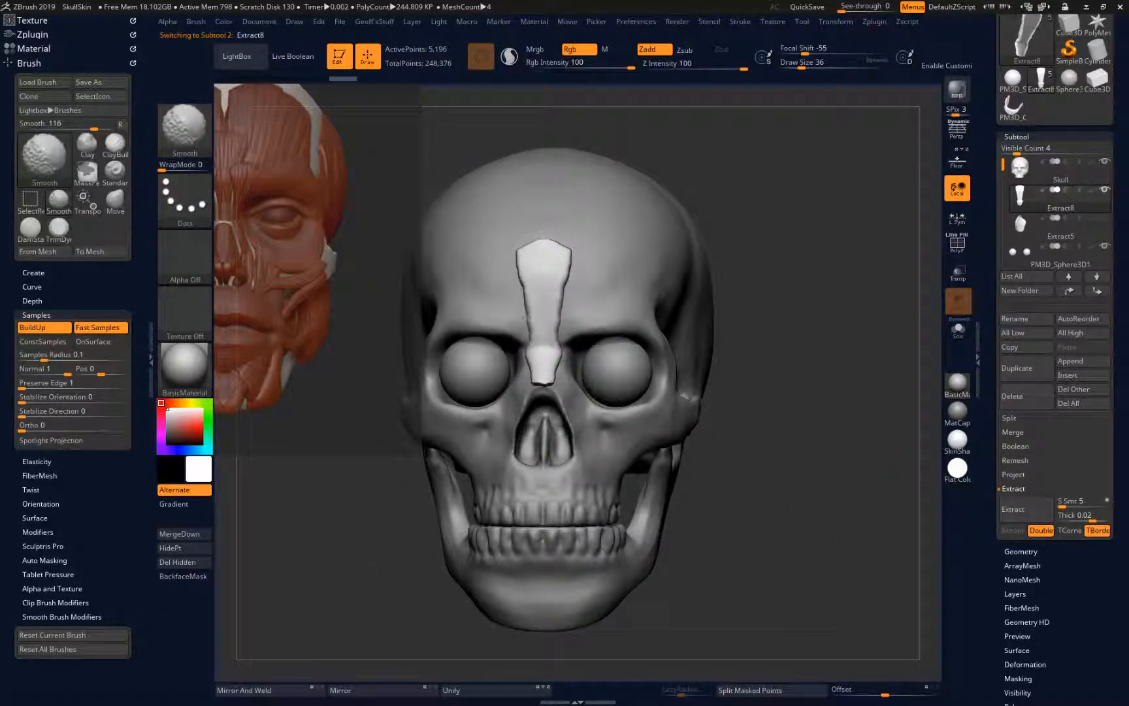
{"action": "left_click", "coordinate": [1104, 218]}
Reshape the brow strip's upper end against the forehead muscle with the Move brush
{"action": "mouse_move", "coordinate": [341, 562]}
{"action": "left_mouse_down"}
{"action": "mouse_move", "coordinate": [268, 578]}
{"action": "mouse_move", "coordinate": [324, 573]}
{"action": "left_mouse_up"}
{"action": "mouse_move", "coordinate": [554, 248]}
{"action": "left_mouse_down"}
{"action": "mouse_move", "coordinate": [520, 268]}
{"action": "mouse_move", "coordinate": [517, 257]}
{"action": "left_mouse_up"}
{"action": "key", "text": "b"}
{"action": "key", "text": "m"}
{"action": "key", "text": "v"}
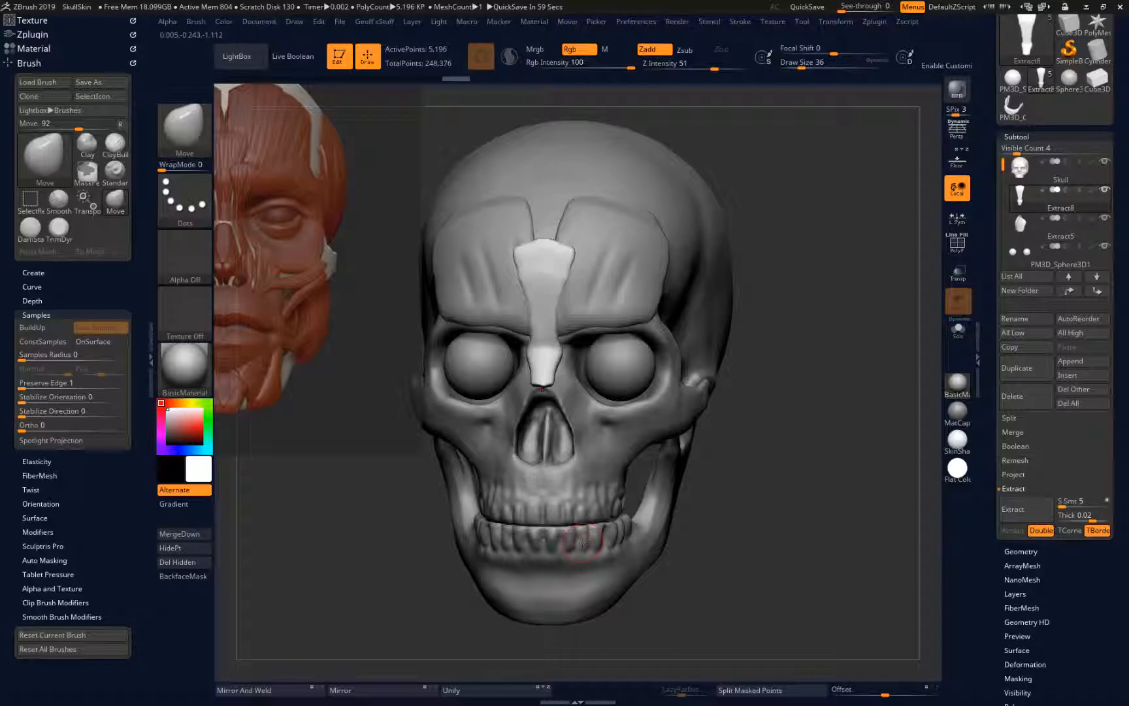
Isolate the skull and paint a symmetrical mask from the inner brows down both sides of the nose bridge
{"action": "right_click_drag", "start_coordinate": [583, 542], "coordinate": [644, 545]}
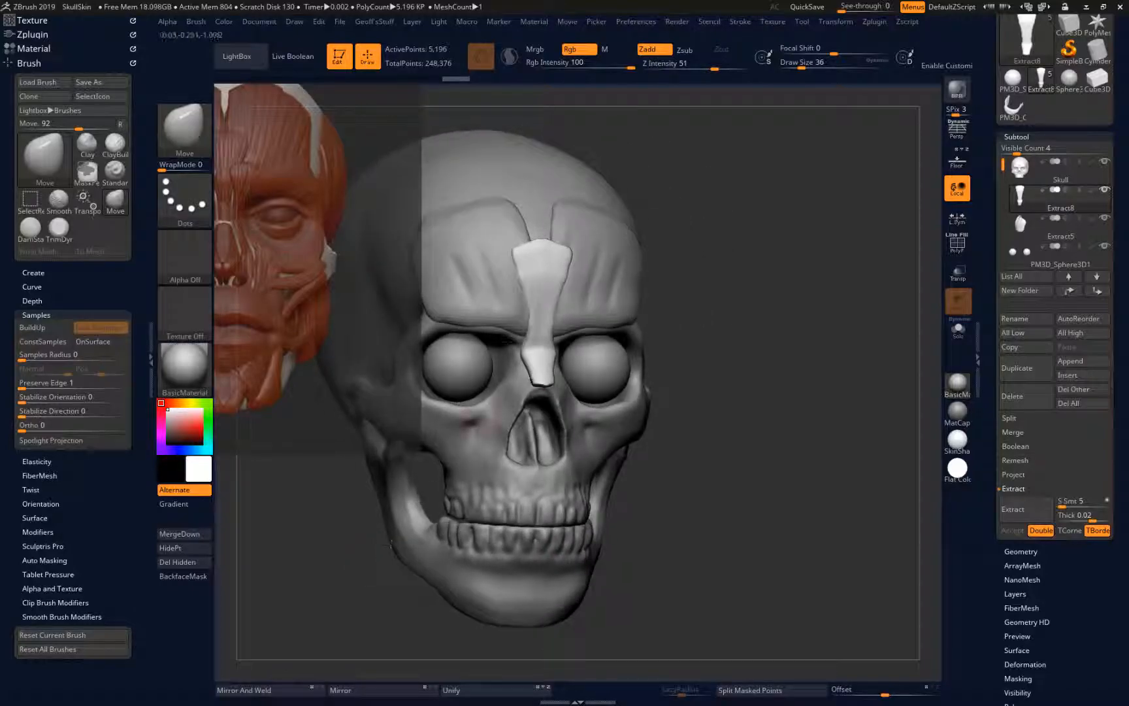
{"action": "left_click", "coordinate": [503, 389], "text": "alt"}
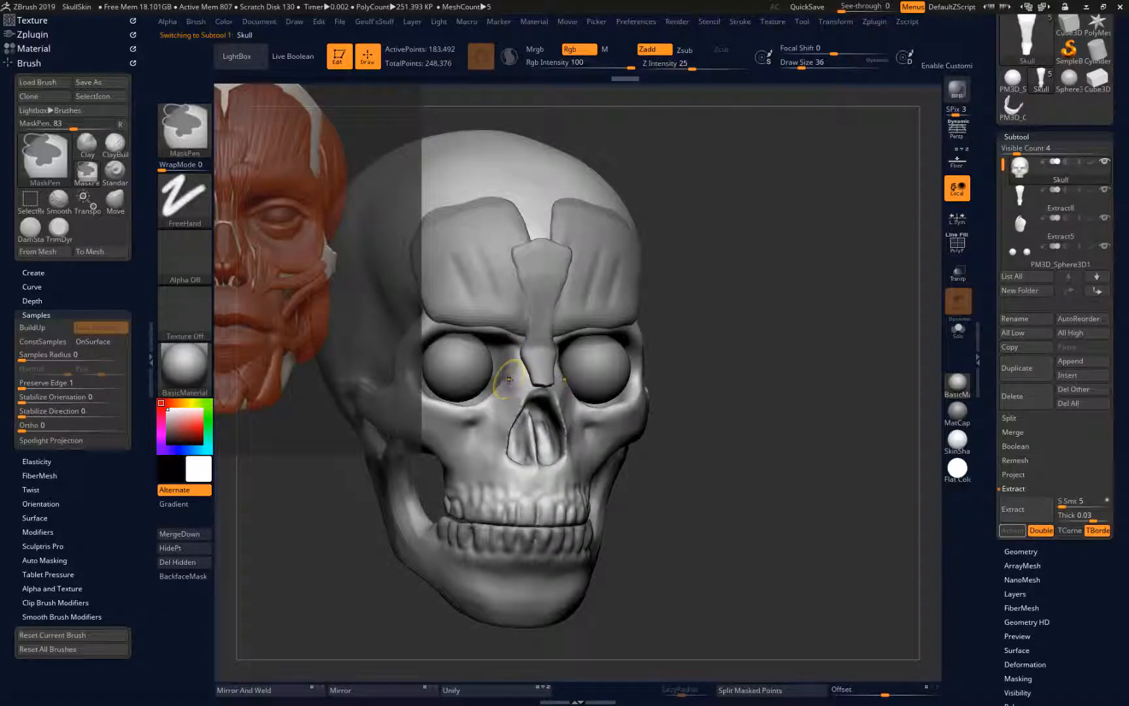
{"action": "left_click", "coordinate": [958, 329]}
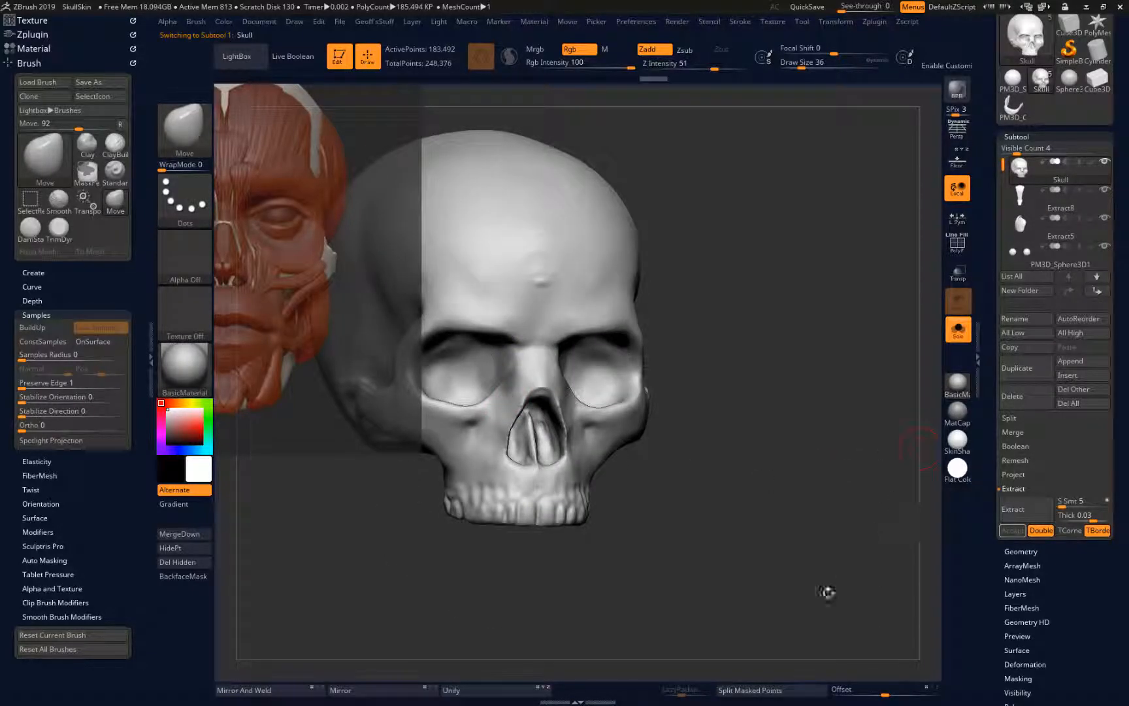
{"action": "left_click_drag", "start_coordinate": [343, 572], "coordinate": [366, 557]}
{"action": "left_click_drag", "start_coordinate": [492, 435], "coordinate": [488, 432], "text": "shift"}
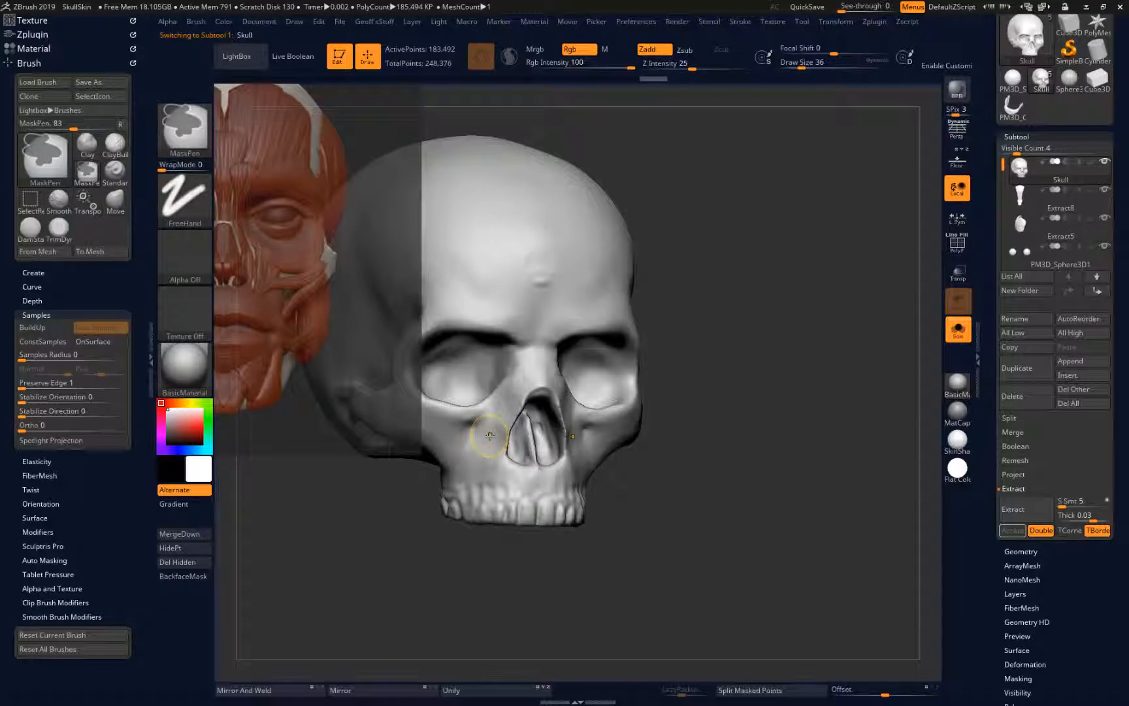
{"action": "key", "text": "ctrl"}
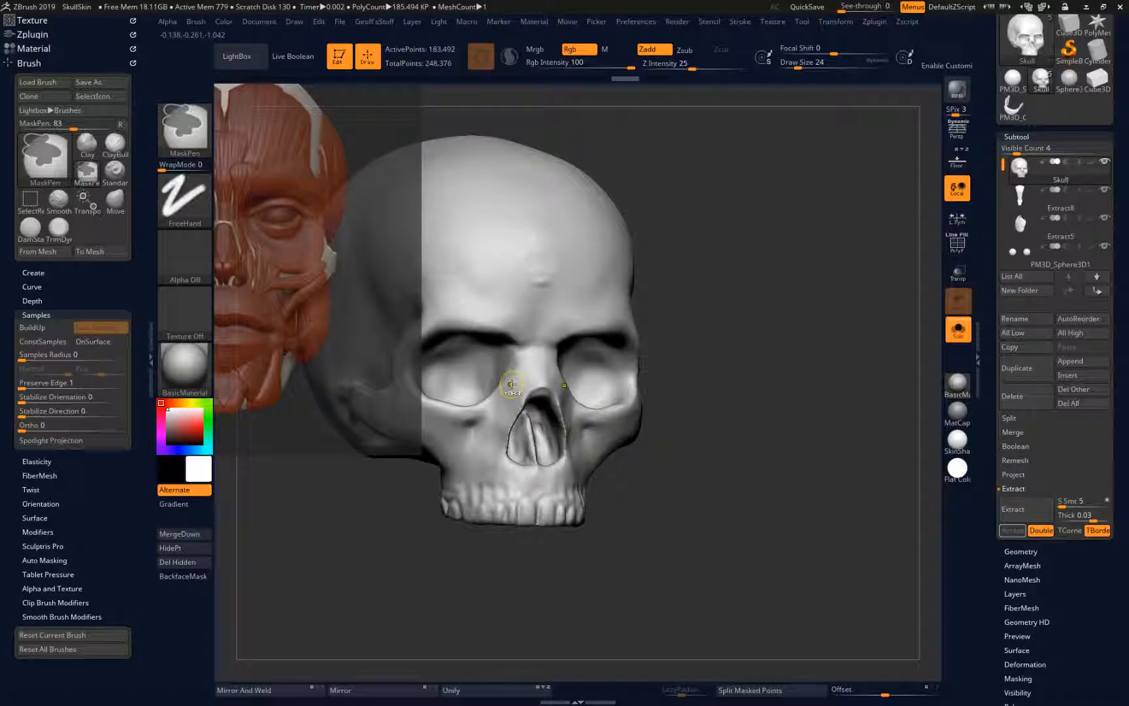
{"action": "mouse_move", "coordinate": [512, 382]}
{"action": "left_mouse_down", "text": "ctrl"}
{"action": "mouse_move", "coordinate": [513, 396]}
{"action": "mouse_move", "coordinate": [521, 340]}
{"action": "mouse_move", "coordinate": [516, 320]}
{"action": "mouse_move", "coordinate": [506, 324]}
{"action": "mouse_move", "coordinate": [510, 335]}
{"action": "mouse_move", "coordinate": [517, 323]}
{"action": "left_mouse_up", "text": "ctrl"}
Extract the masked brow-to-nose areas at 0.03 thickness as a new subtool
{"action": "left_click_drag", "start_coordinate": [385, 587], "coordinate": [418, 619]}
{"action": "left_click", "coordinate": [1013, 509]}
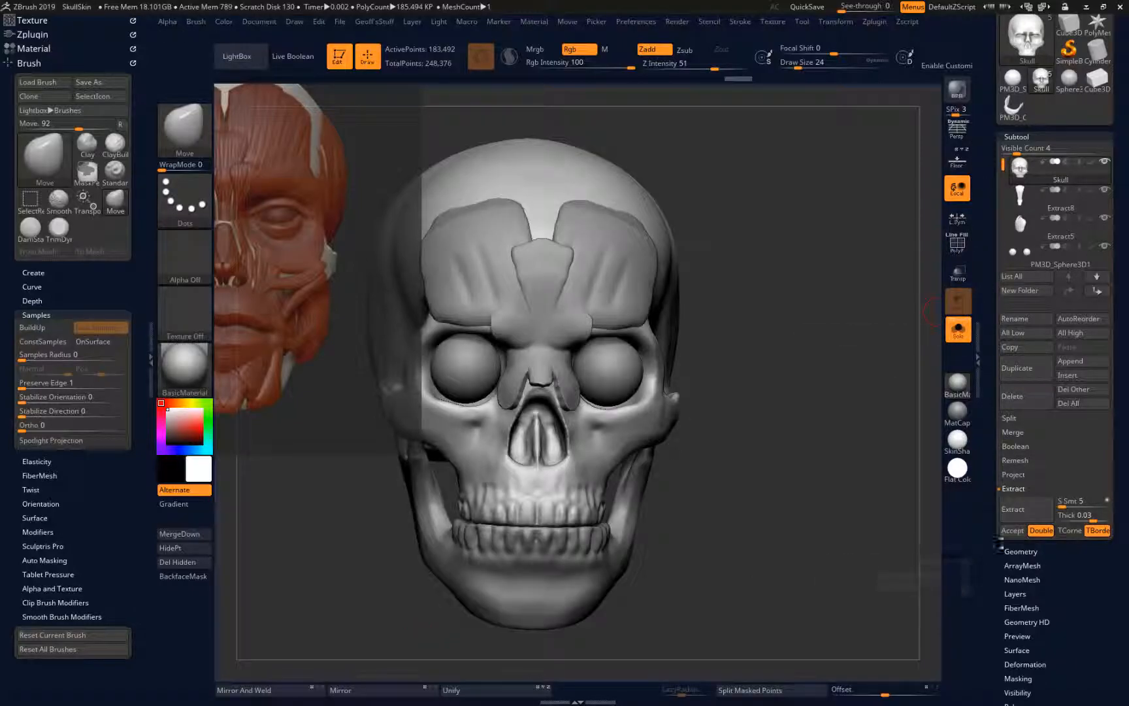
{"action": "left_click", "coordinate": [1012, 530]}
{"action": "key", "text": "shift"}
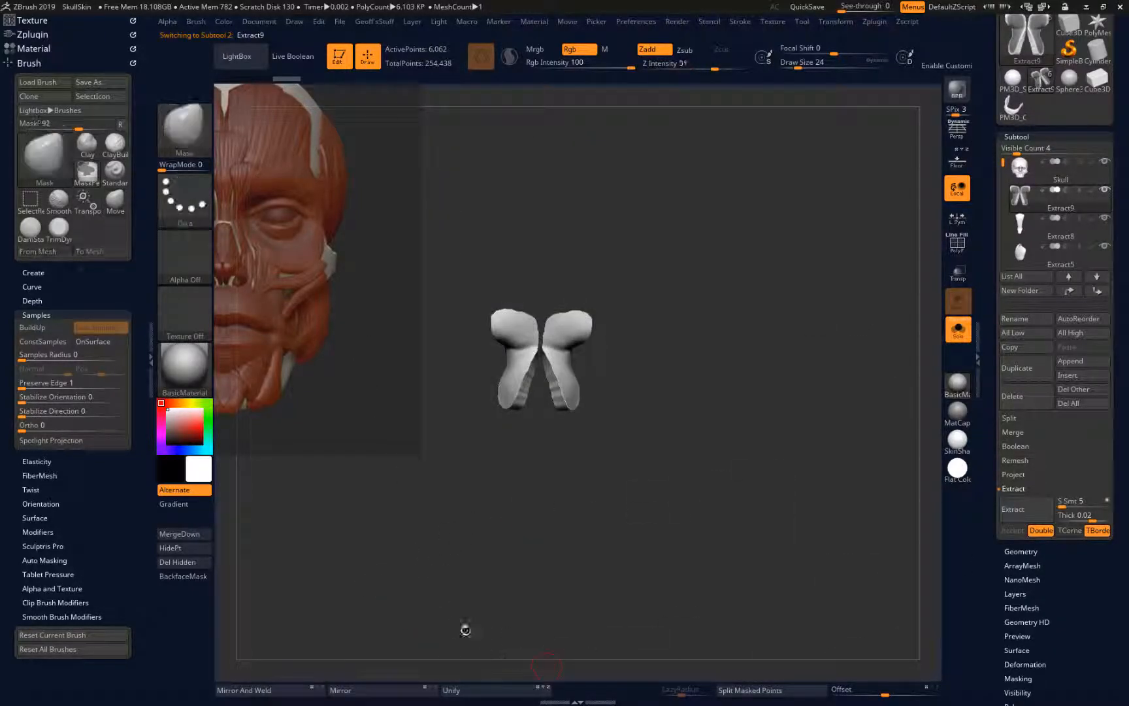
Smooth the paired nose-side muscles and their brow ends, and show the other subtools around them
{"action": "mouse_move", "coordinate": [528, 333]}
{"action": "left_mouse_down", "text": "shift"}
{"action": "mouse_move", "coordinate": [540, 331]}
{"action": "mouse_move", "coordinate": [522, 394]}
{"action": "mouse_move", "coordinate": [501, 321]}
{"action": "mouse_move", "coordinate": [524, 317]}
{"action": "left_mouse_up", "text": "shift"}
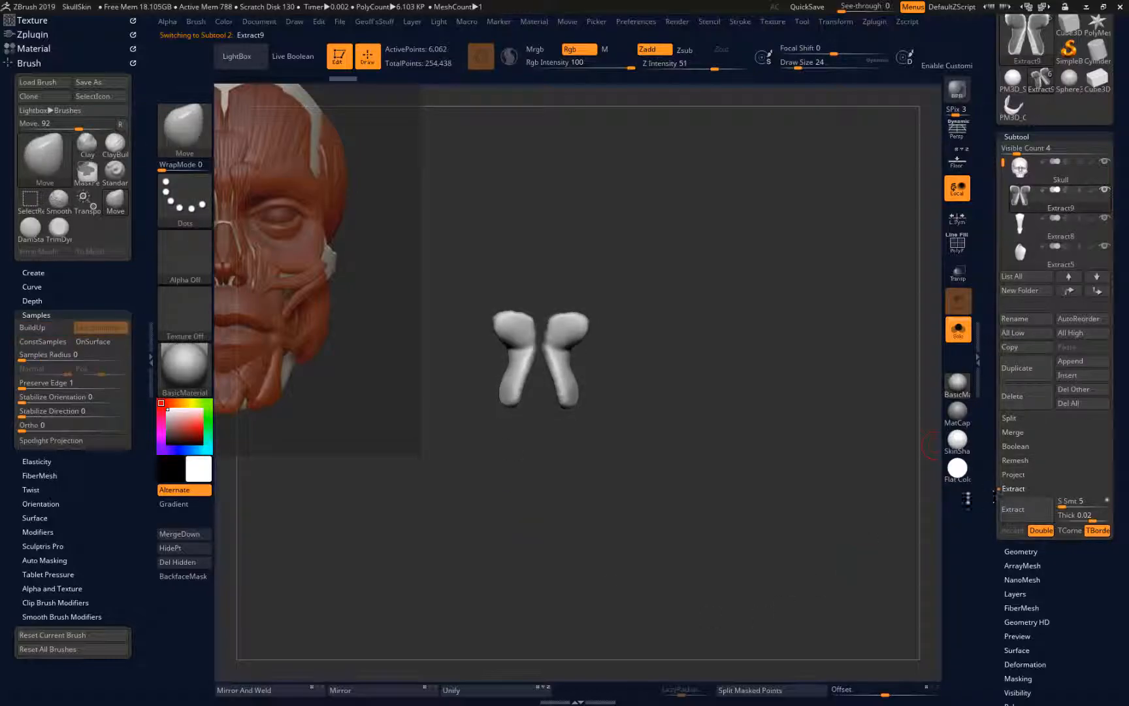
{"action": "left_click", "coordinate": [958, 328]}
{"action": "mouse_move", "coordinate": [336, 590]}
{"action": "left_mouse_down"}
{"action": "mouse_move", "coordinate": [272, 589]}
{"action": "mouse_move", "coordinate": [315, 588]}
{"action": "left_mouse_up"}
{"action": "left_click_drag", "start_coordinate": [514, 323], "coordinate": [505, 341], "text": "shift"}
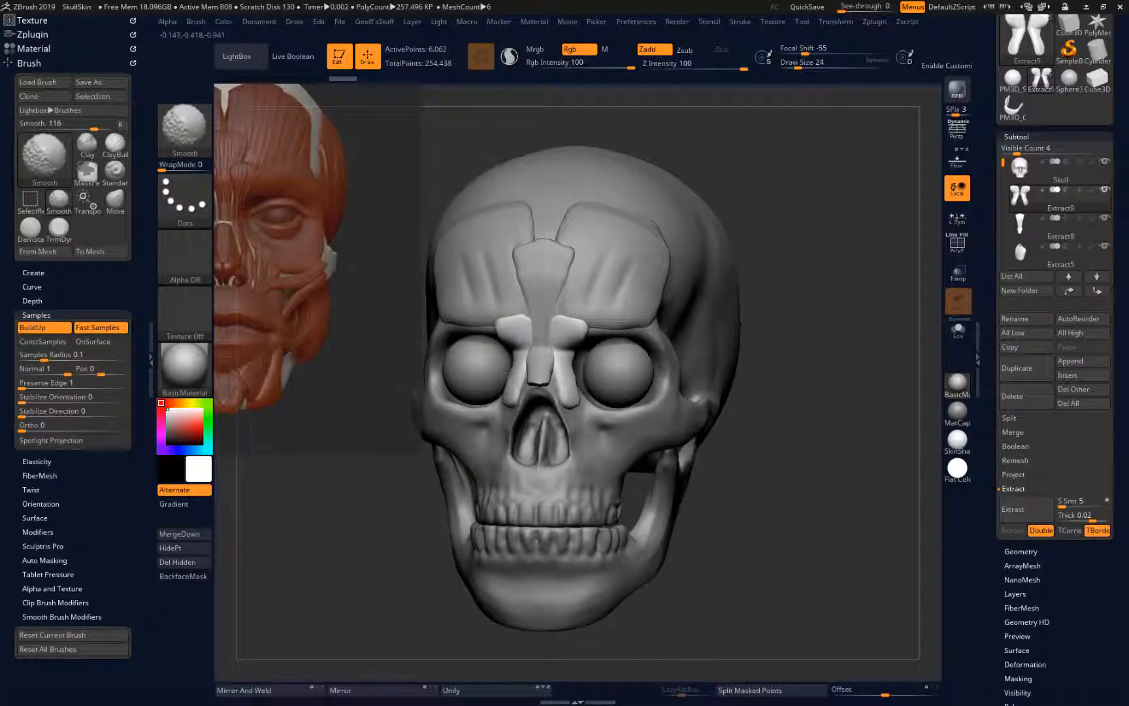
{"action": "mouse_move", "coordinate": [327, 612]}
{"action": "left_mouse_down"}
{"action": "mouse_move", "coordinate": [335, 623]}
{"action": "mouse_move", "coordinate": [316, 615]}
{"action": "mouse_move", "coordinate": [404, 588]}
{"action": "mouse_move", "coordinate": [320, 594]}
{"action": "left_mouse_up"}
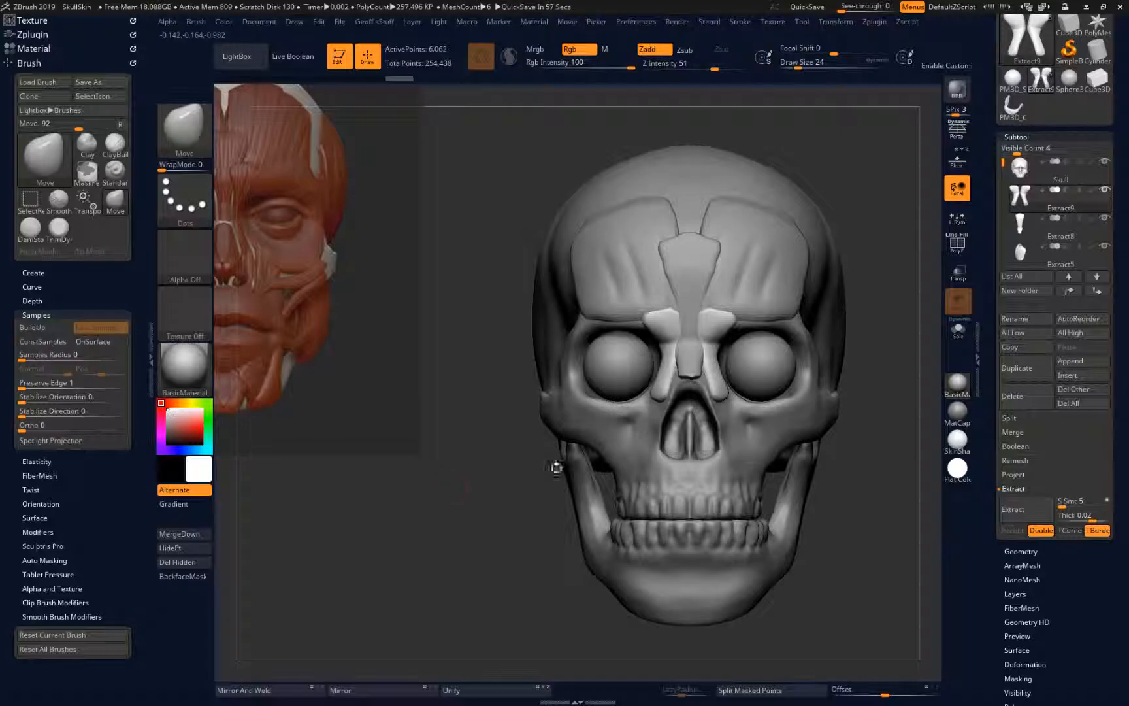
Select the skull and mask the cheek muscle strips running from the cheekbones and lower eye sockets to the upper jaw
{"action": "key", "text": "ctrl"}
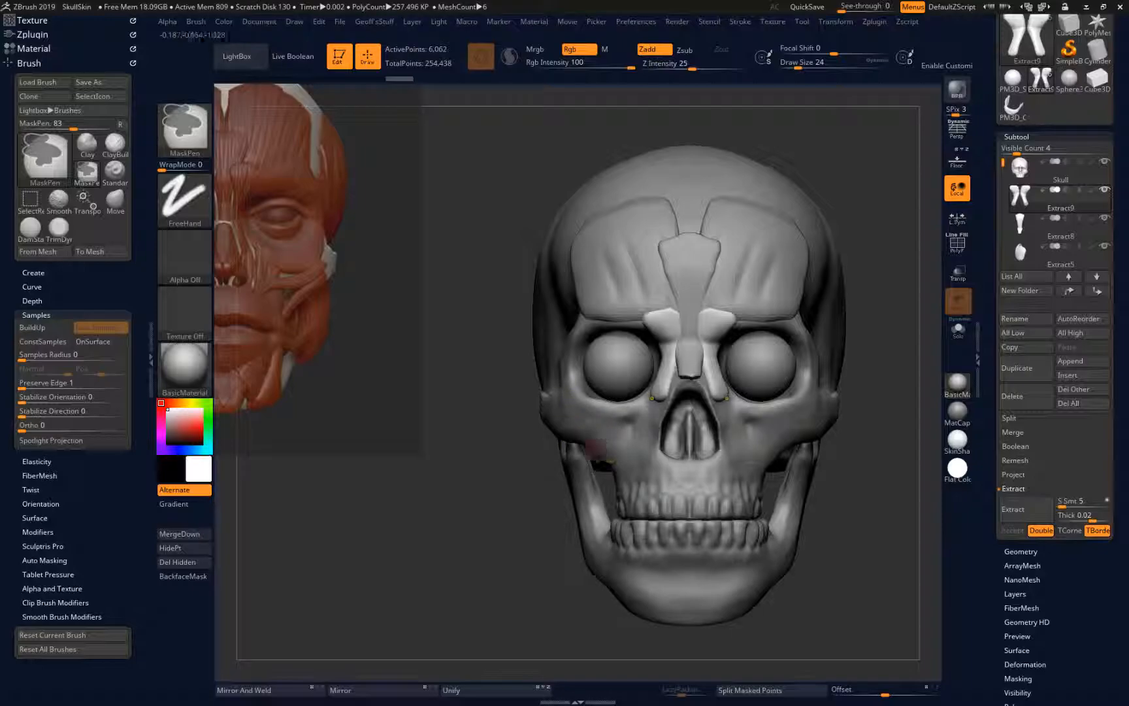
{"action": "left_click", "coordinate": [560, 434], "text": "alt"}
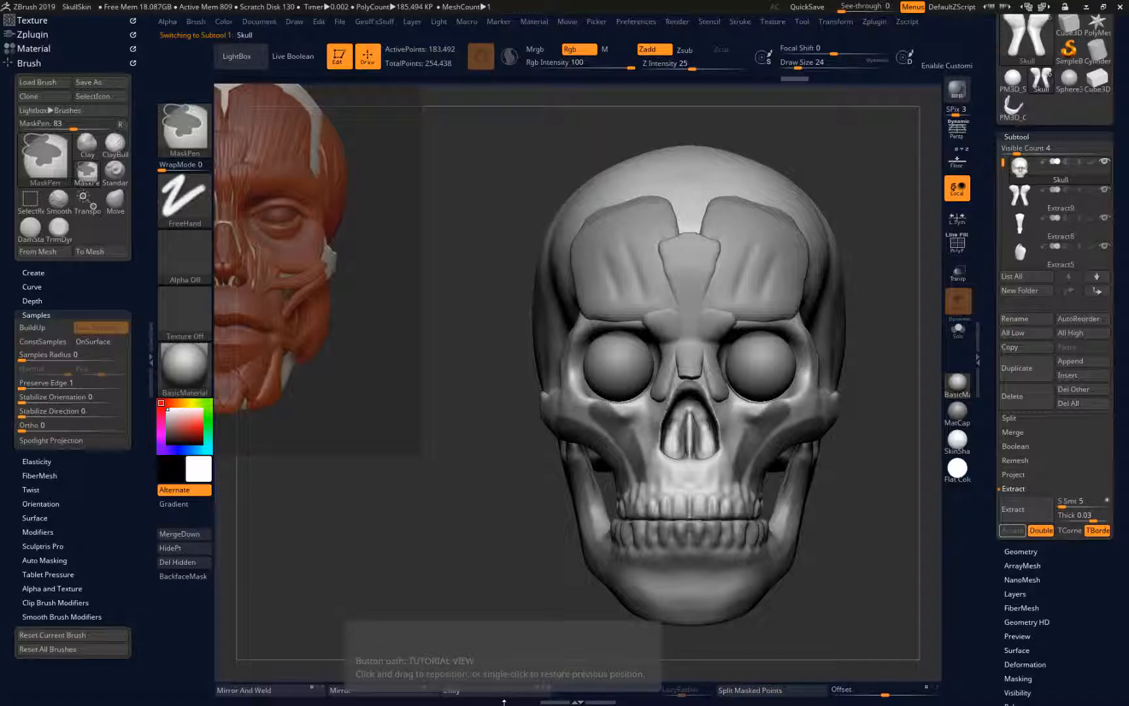
{"action": "key", "text": "ctrl"}
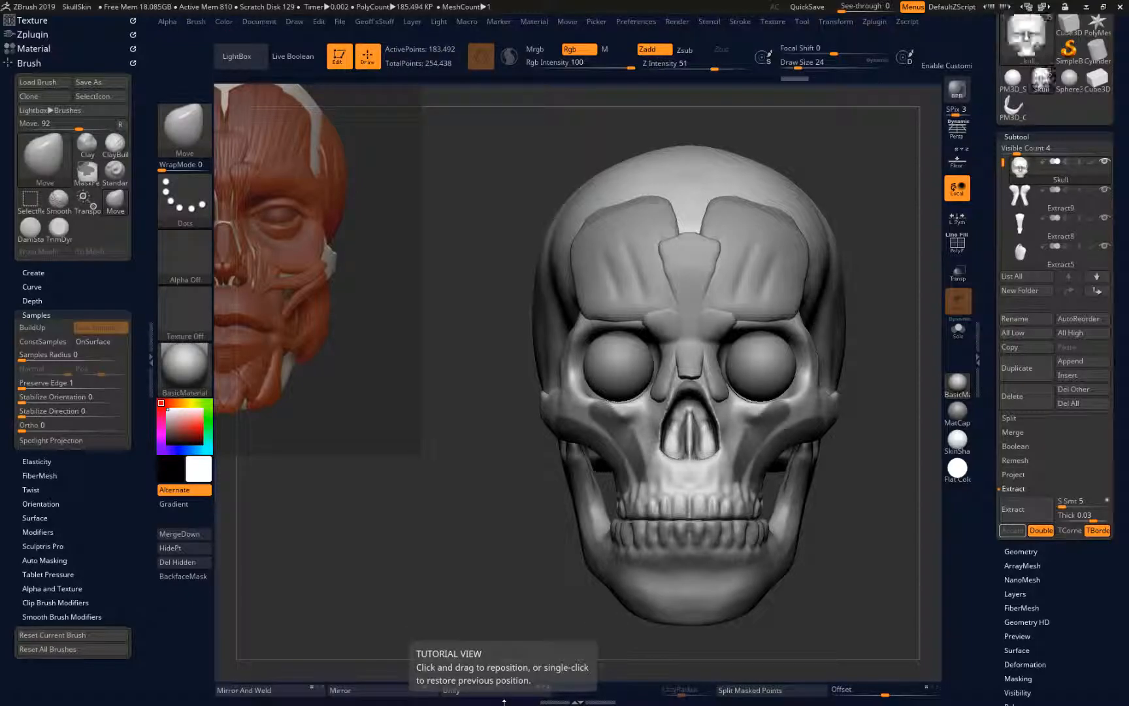
{"action": "mouse_move", "coordinate": [591, 407]}
{"action": "left_mouse_down", "text": "ctrl"}
{"action": "mouse_move", "coordinate": [638, 484]}
{"action": "mouse_move", "coordinate": [625, 434]}
{"action": "mouse_move", "coordinate": [591, 404]}
{"action": "left_mouse_up", "text": "ctrl"}
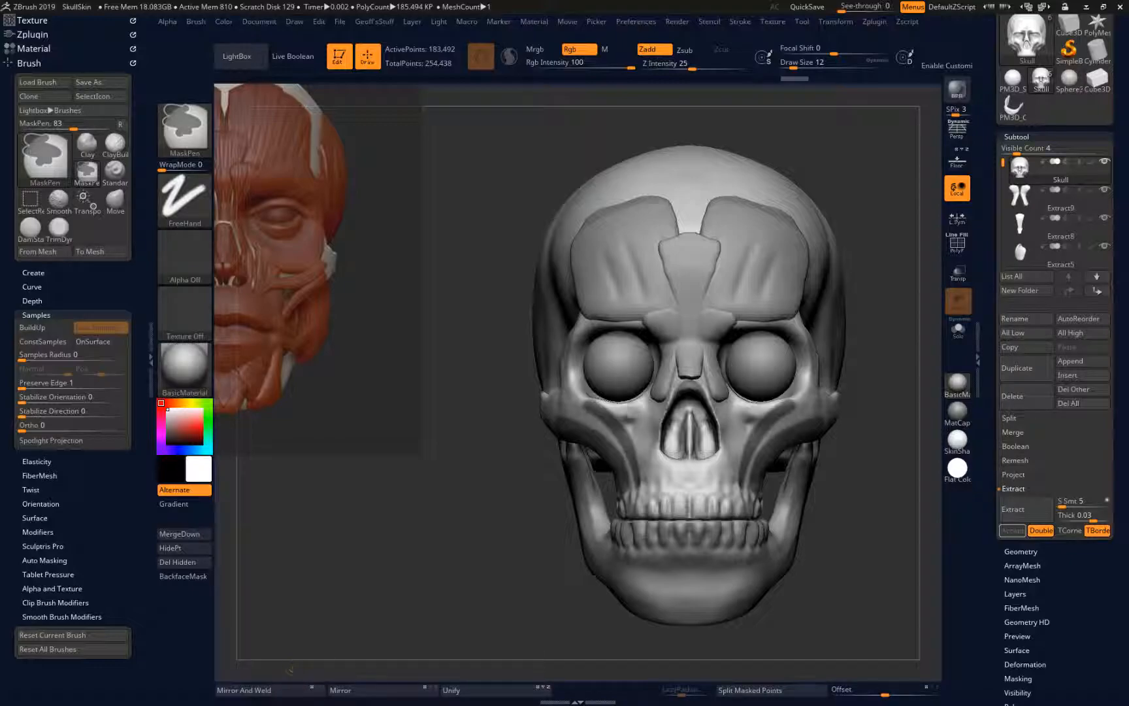
{"action": "mouse_move", "coordinate": [631, 413]}
{"action": "left_mouse_down", "text": "ctrl"}
{"action": "mouse_move", "coordinate": [644, 400]}
{"action": "mouse_move", "coordinate": [650, 481]}
{"action": "mouse_move", "coordinate": [623, 412]}
{"action": "left_mouse_up", "text": "ctrl"}
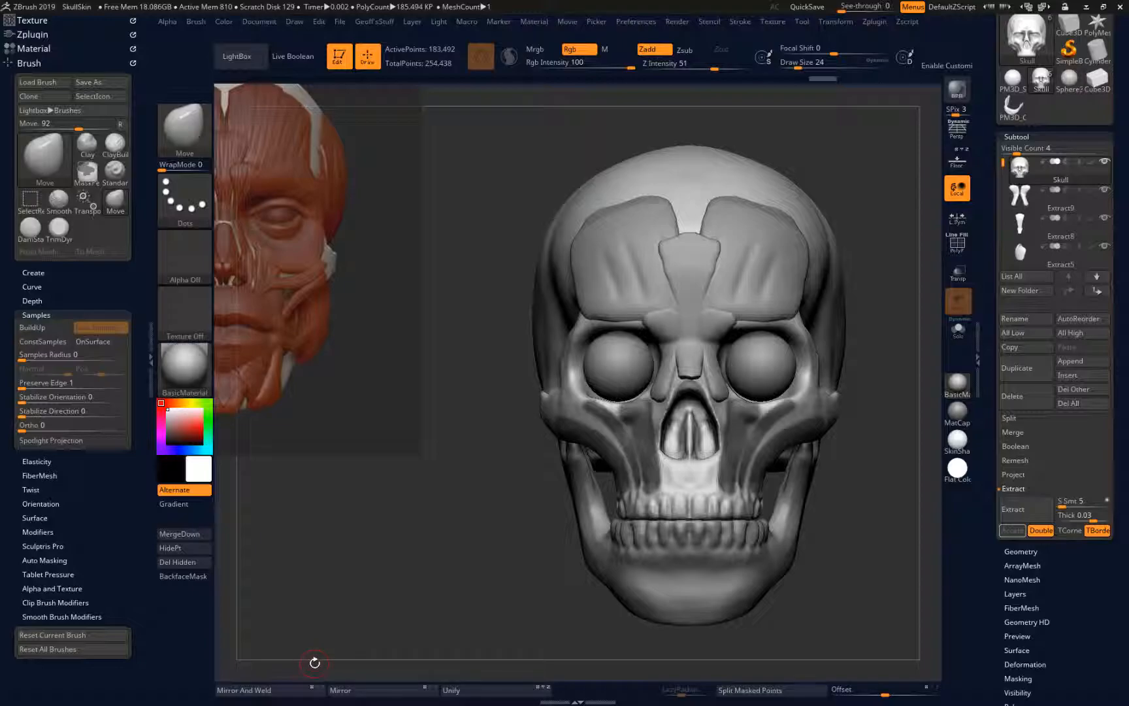
{"action": "left_click", "coordinate": [320, 644]}
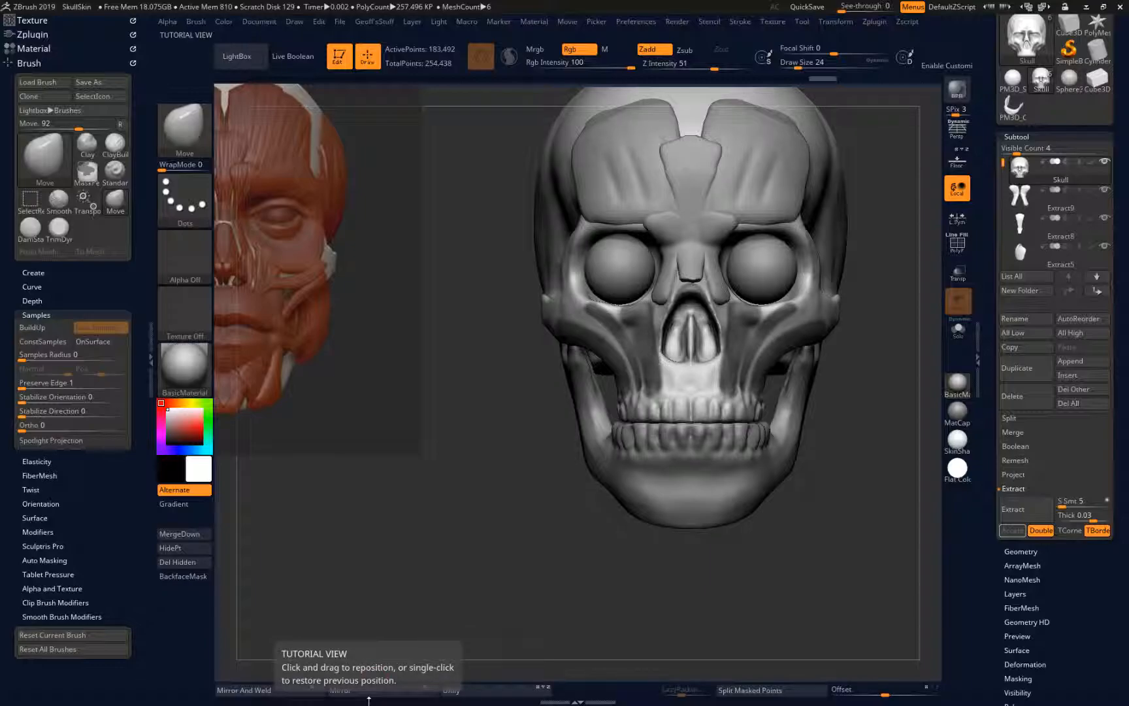
{"action": "left_click_drag", "start_coordinate": [469, 600], "coordinate": [399, 688], "text": "alt"}
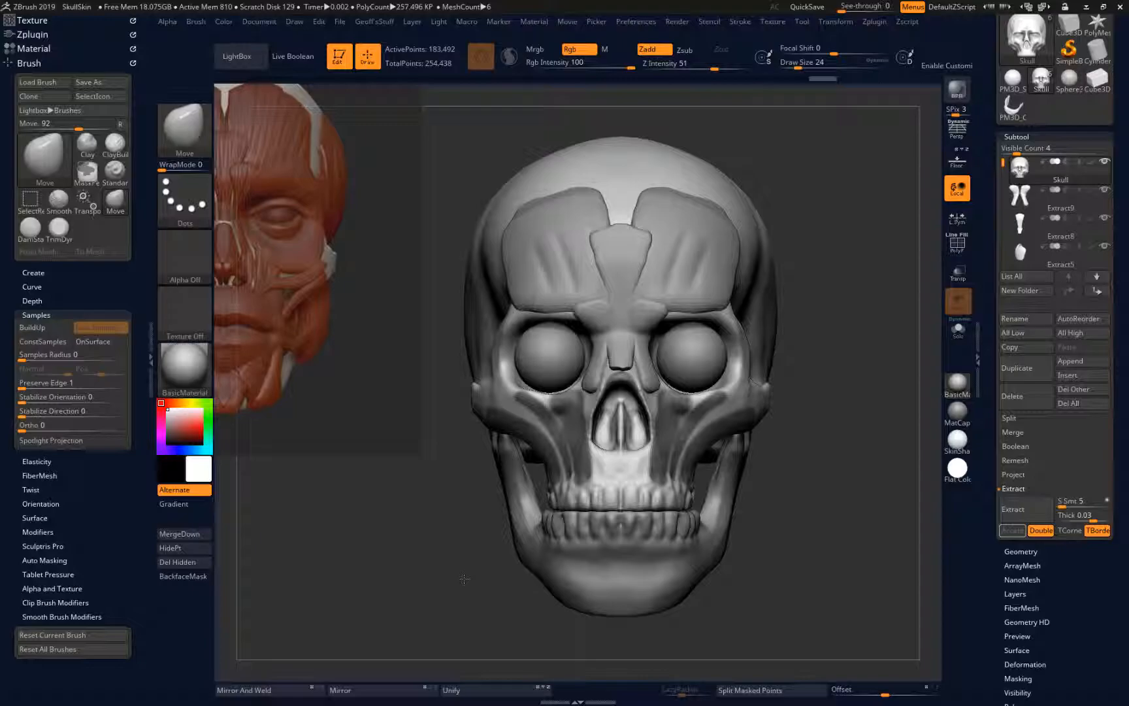
Mask the broad temple muscle area on the side of the skull, from the brow's outer edge back above the ear
{"action": "mouse_move", "coordinate": [464, 579]}
{"action": "left_mouse_down"}
{"action": "mouse_move", "coordinate": [526, 629]}
{"action": "mouse_move", "coordinate": [566, 643]}
{"action": "left_mouse_up"}
{"action": "mouse_move", "coordinate": [614, 259]}
{"action": "left_mouse_down", "text": "ctrl"}
{"action": "mouse_move", "coordinate": [694, 326]}
{"action": "mouse_move", "coordinate": [683, 408]}
{"action": "mouse_move", "coordinate": [650, 317]}
{"action": "mouse_move", "coordinate": [617, 301]}
{"action": "mouse_move", "coordinate": [591, 406]}
{"action": "mouse_move", "coordinate": [571, 288]}
{"action": "left_mouse_up", "text": "ctrl"}
{"action": "mouse_move", "coordinate": [574, 385]}
{"action": "left_mouse_down", "text": "ctrl"}
{"action": "mouse_move", "coordinate": [552, 406]}
{"action": "mouse_move", "coordinate": [604, 406]}
{"action": "mouse_move", "coordinate": [713, 337]}
{"action": "mouse_move", "coordinate": [591, 248]}
{"action": "mouse_move", "coordinate": [663, 310]}
{"action": "mouse_move", "coordinate": [588, 392]}
{"action": "mouse_move", "coordinate": [542, 255]}
{"action": "mouse_move", "coordinate": [550, 418]}
{"action": "mouse_move", "coordinate": [621, 415]}
{"action": "mouse_move", "coordinate": [558, 426]}
{"action": "left_mouse_up", "text": "ctrl"}
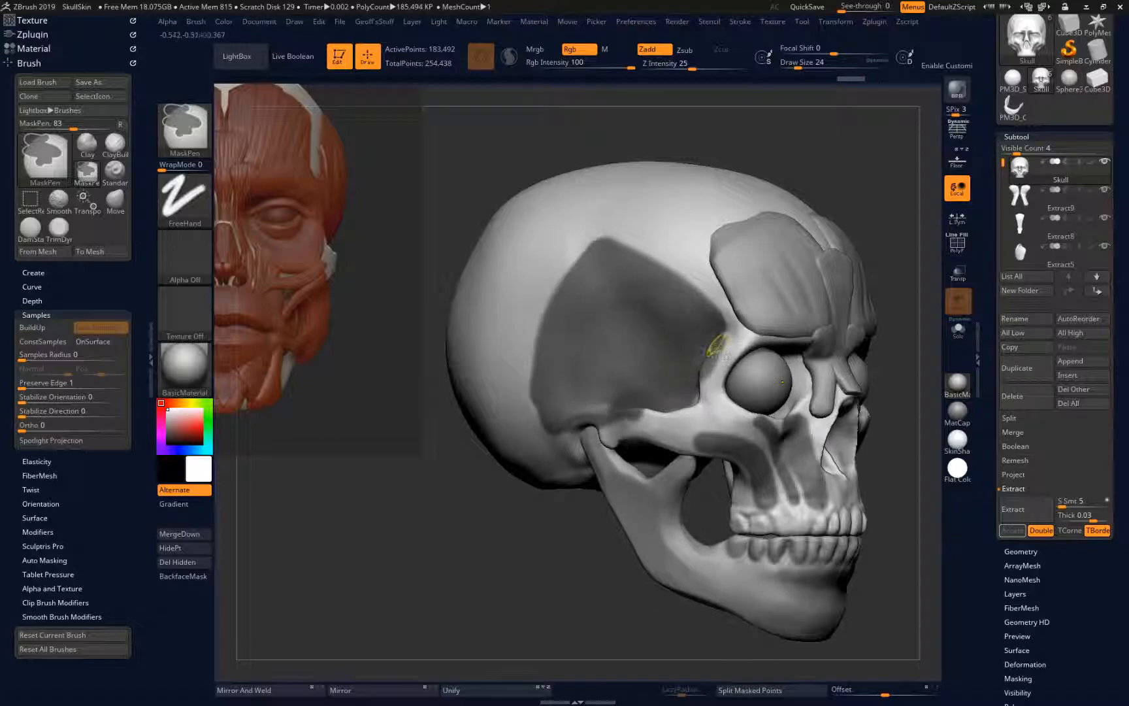
{"action": "mouse_move", "coordinate": [672, 416]}
{"action": "left_mouse_down", "text": "ctrl"}
{"action": "mouse_move", "coordinate": [691, 404]}
{"action": "mouse_move", "coordinate": [568, 427]}
{"action": "left_mouse_up", "text": "ctrl"}
{"action": "left_click_drag", "start_coordinate": [637, 414], "coordinate": [551, 429], "text": "ctrl+alt"}
{"action": "mouse_move", "coordinate": [464, 560]}
{"action": "left_mouse_down"}
{"action": "mouse_move", "coordinate": [421, 566]}
{"action": "mouse_move", "coordinate": [437, 557]}
{"action": "mouse_move", "coordinate": [481, 632]}
{"action": "mouse_move", "coordinate": [491, 592]}
{"action": "left_mouse_up"}
{"action": "left_click_drag", "start_coordinate": [553, 510], "coordinate": [540, 528]}
{"action": "mouse_move", "coordinate": [675, 387]}
{"action": "left_mouse_down", "text": "ctrl"}
{"action": "mouse_move", "coordinate": [691, 394]}
{"action": "mouse_move", "coordinate": [612, 397]}
{"action": "left_mouse_up", "text": "ctrl"}
Extract the masked cheek and temple areas at 0.03 thickness as a new subtool and clear its mask
{"action": "left_click_drag", "start_coordinate": [449, 603], "coordinate": [291, 574]}
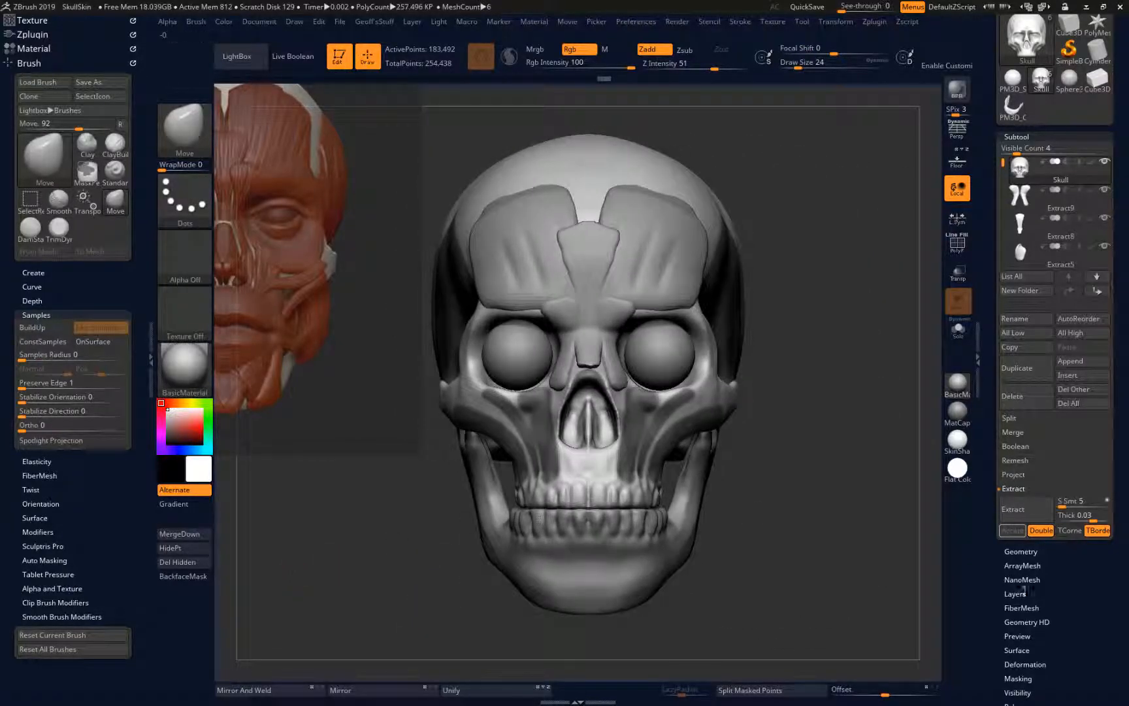
{"action": "left_click", "coordinate": [1027, 509]}
{"action": "left_click", "coordinate": [1016, 532]}
{"action": "left_click_drag", "start_coordinate": [814, 469], "coordinate": [852, 443]}
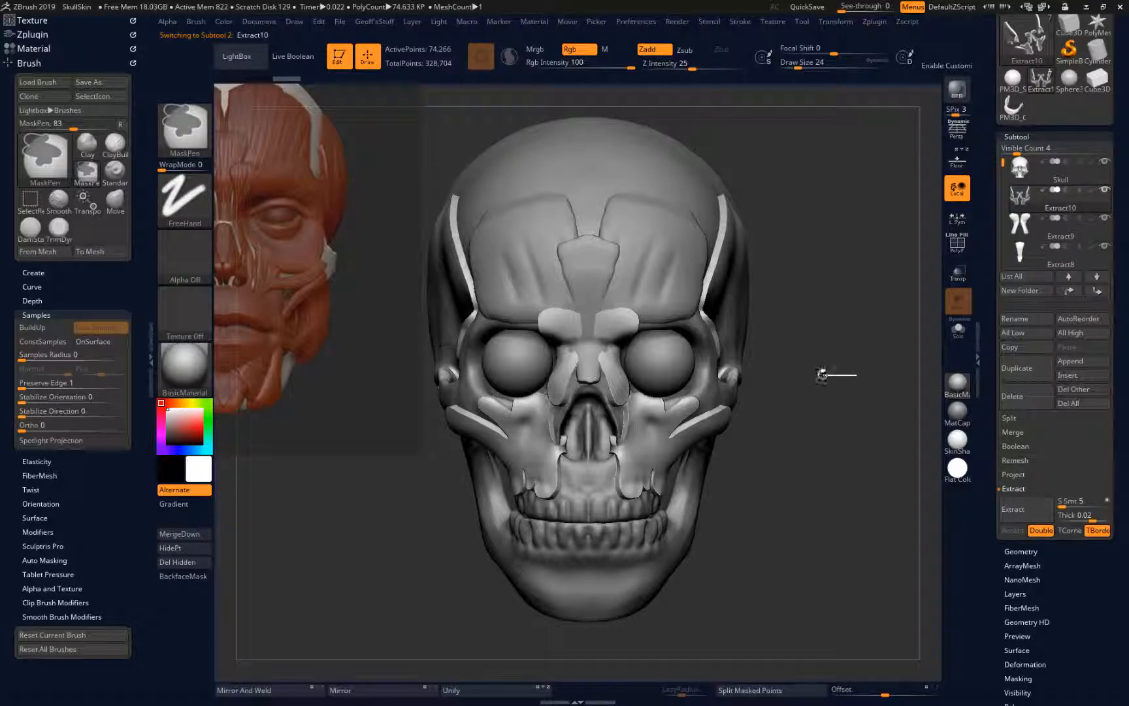
Smooth the temple muscle's front border beside the eye socket, and choose the Inflat brush
{"action": "key", "text": "ctrl"}
{"action": "key", "text": "shift"}
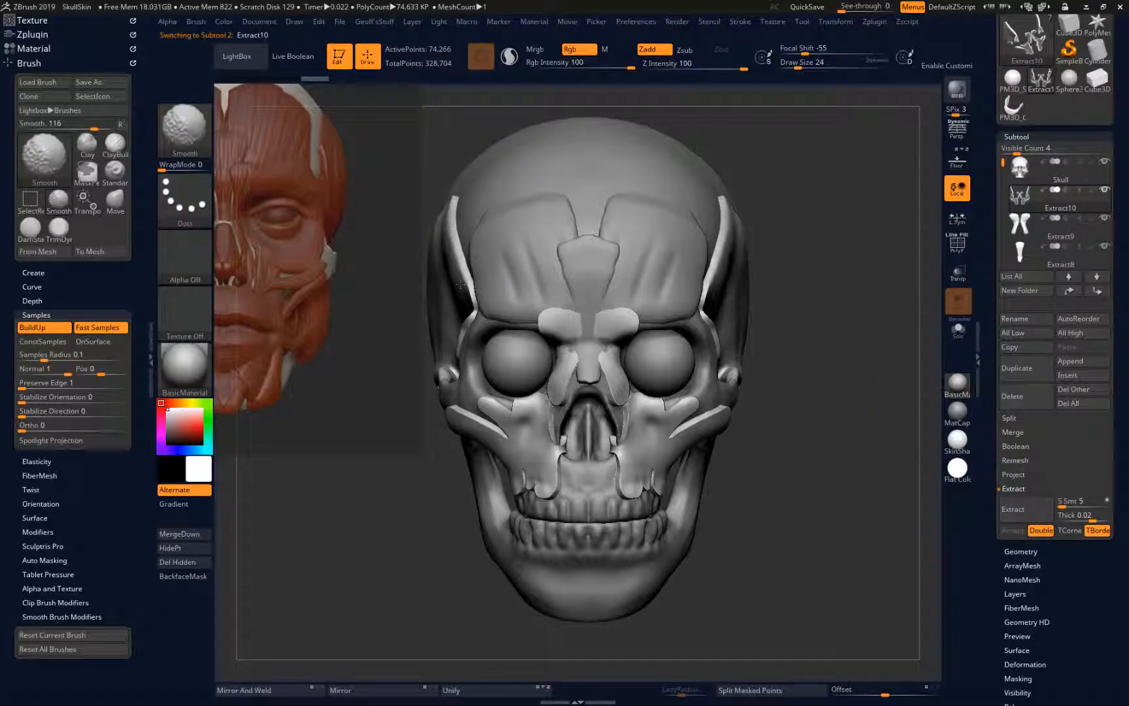
{"action": "key", "text": "shift"}
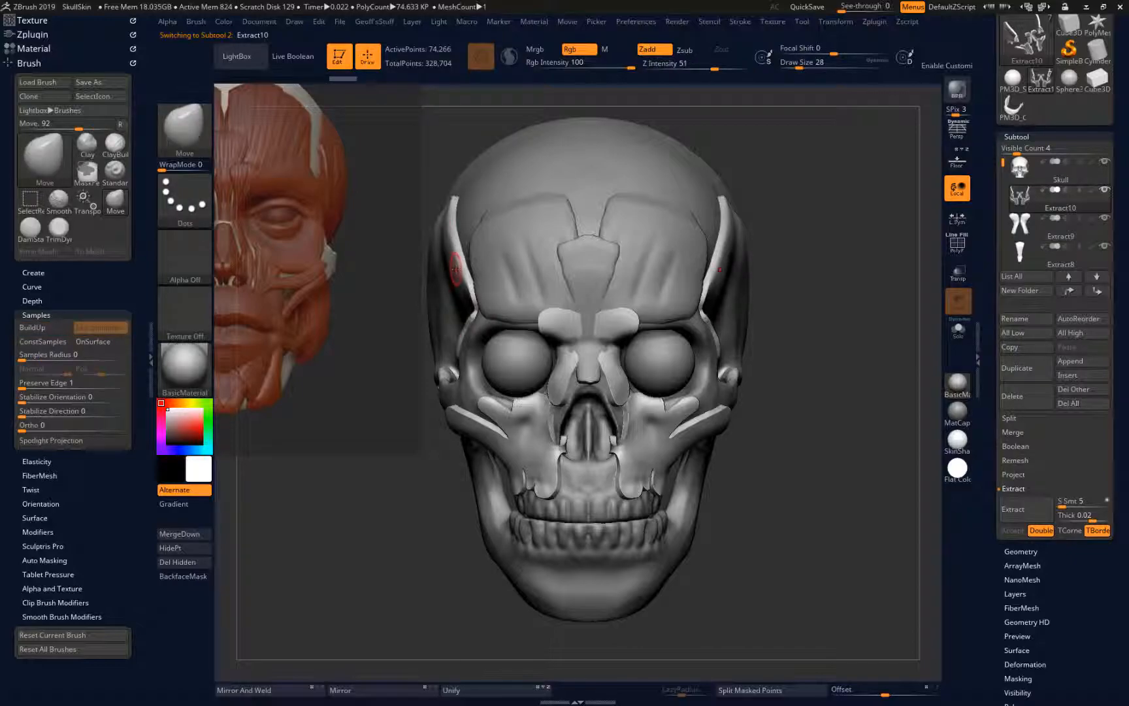
{"action": "key", "text": "shift"}
{"action": "left_click_drag", "start_coordinate": [249, 588], "coordinate": [556, 652]}
{"action": "left_click_drag", "start_coordinate": [683, 413], "coordinate": [694, 386], "text": "shift"}
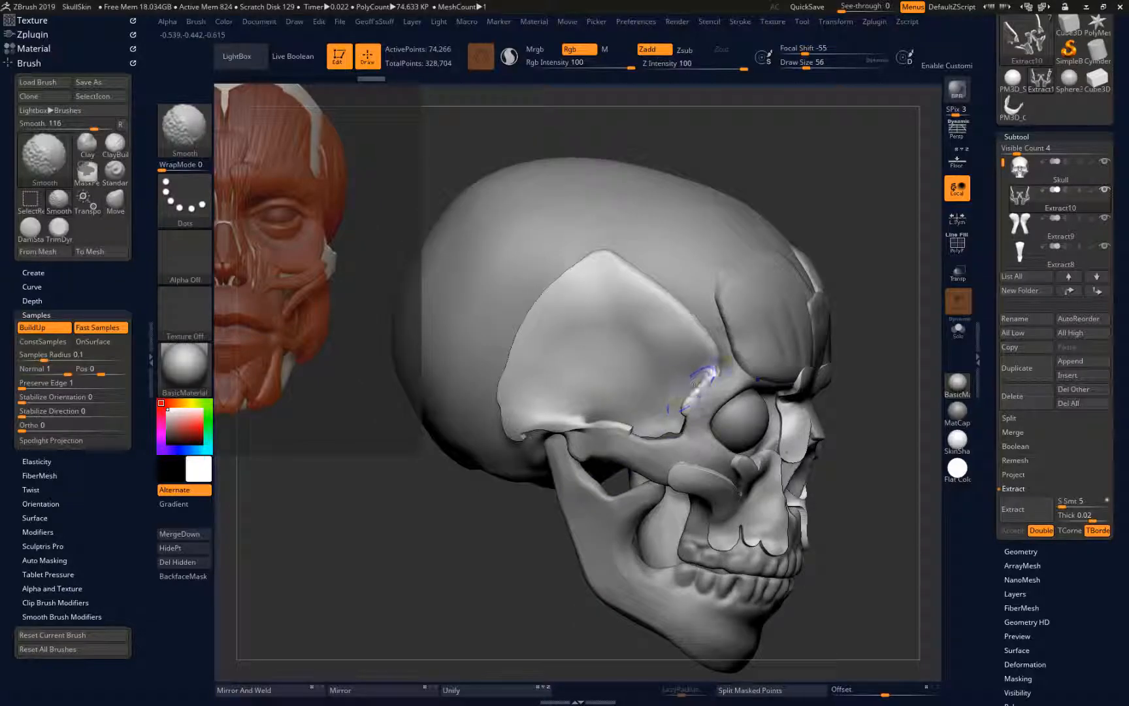
{"action": "key", "text": "shift"}
{"action": "key", "text": "b"}
{"action": "key", "text": "i"}
{"action": "key", "text": "n"}
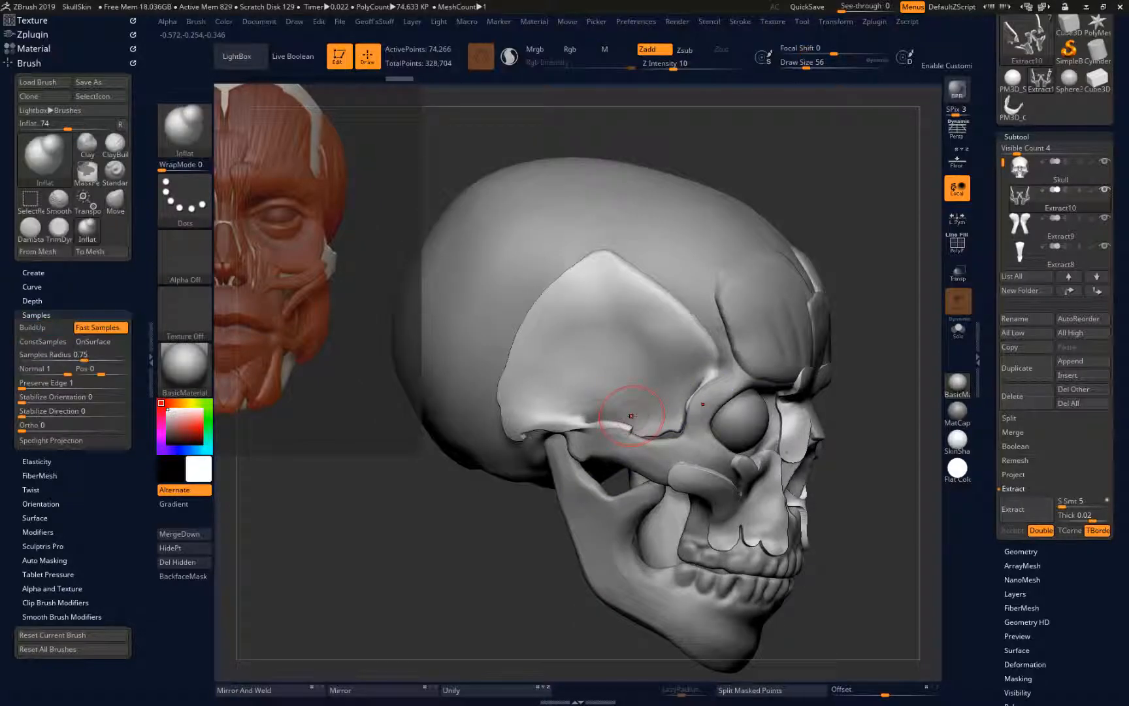
Try inflating the temple muscle's surface with the Inflat brush at draw size 56, and undo the strokes
{"action": "mouse_move", "coordinate": [655, 406]}
{"action": "left_mouse_down"}
{"action": "mouse_move", "coordinate": [643, 348]}
{"action": "mouse_move", "coordinate": [613, 317]}
{"action": "mouse_move", "coordinate": [641, 295]}
{"action": "left_mouse_up"}
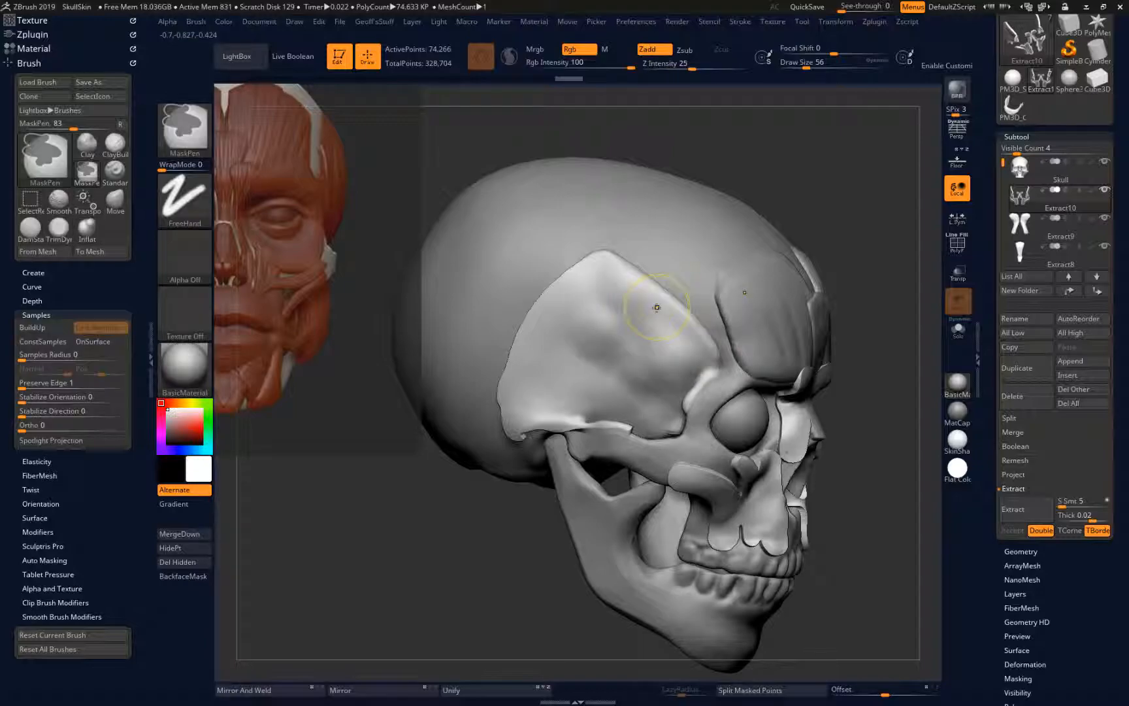
{"action": "key", "text": "ctrl+z"}
{"action": "key", "text": "ctrl+z"}
{"action": "key", "text": "ctrl+z"}
{"action": "key", "text": "ctrl+z"}
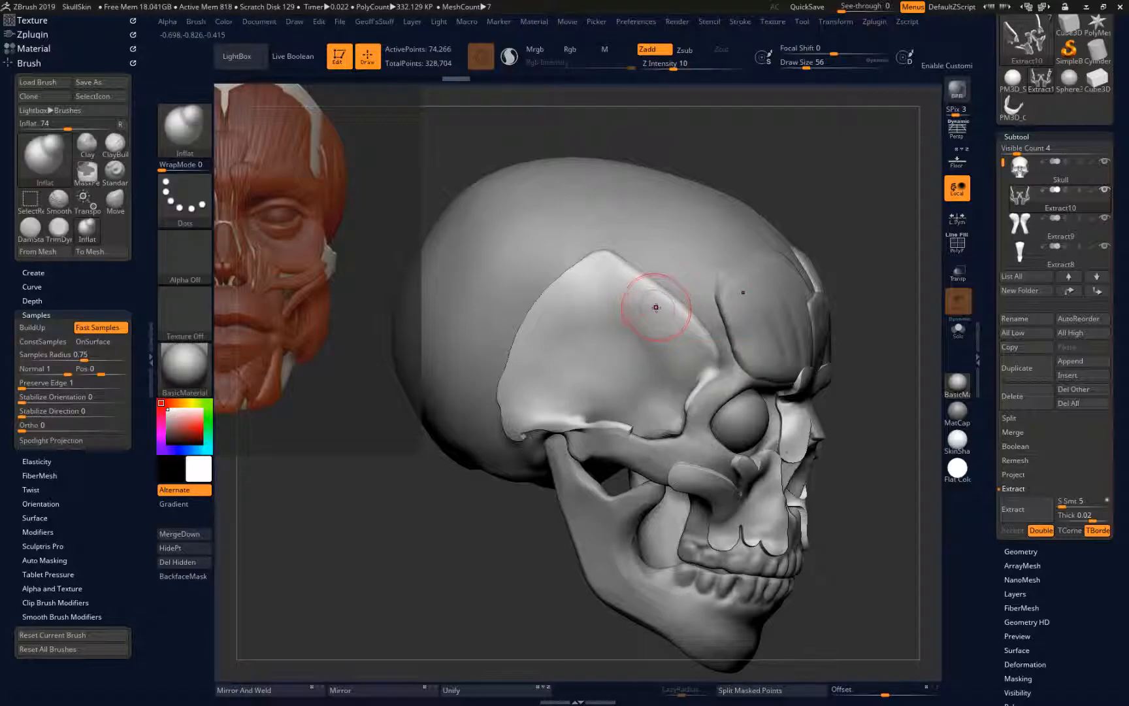
Thicken the temple muscle with the Inflat brush at draw size 104, and open the subtool's geometry settings
{"action": "key", "text": "]"}
{"action": "mouse_move", "coordinate": [671, 387]}
{"action": "left_mouse_down"}
{"action": "mouse_move", "coordinate": [644, 367]}
{"action": "mouse_move", "coordinate": [639, 317]}
{"action": "mouse_move", "coordinate": [643, 386]}
{"action": "mouse_move", "coordinate": [604, 392]}
{"action": "mouse_move", "coordinate": [592, 433]}
{"action": "mouse_move", "coordinate": [683, 396]}
{"action": "mouse_move", "coordinate": [667, 400]}
{"action": "mouse_move", "coordinate": [687, 404]}
{"action": "mouse_move", "coordinate": [618, 402]}
{"action": "mouse_move", "coordinate": [600, 375]}
{"action": "mouse_move", "coordinate": [541, 359]}
{"action": "left_mouse_up"}
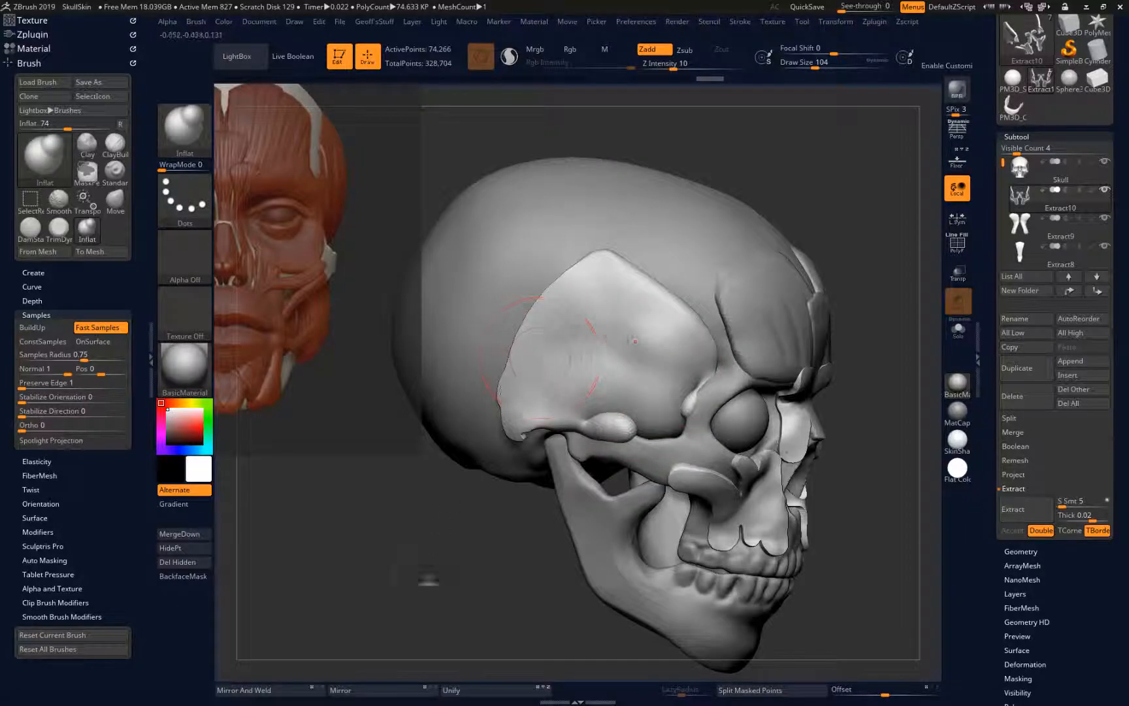
{"action": "left_click", "coordinate": [1013, 551]}
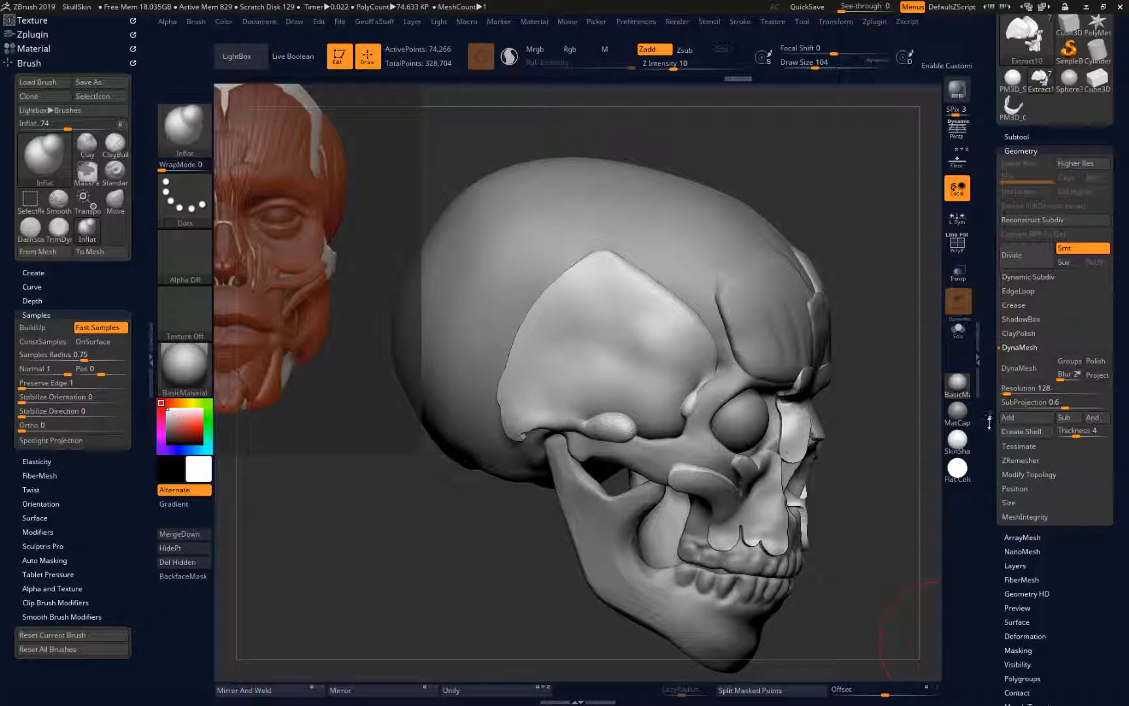
Convert the temple and cheek muscle subtool to DynaMesh at resolution 128 and smooth the temple muscle's surface
{"action": "left_click", "coordinate": [1018, 368]}
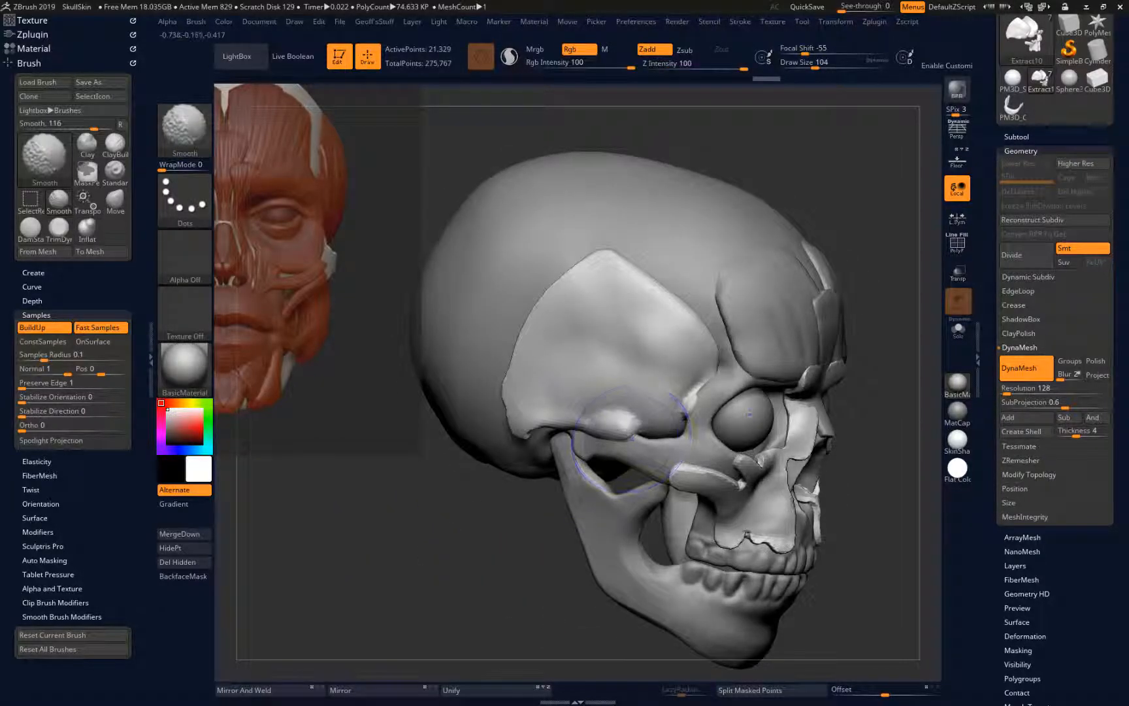
{"action": "left_click_drag", "start_coordinate": [451, 524], "coordinate": [494, 511]}
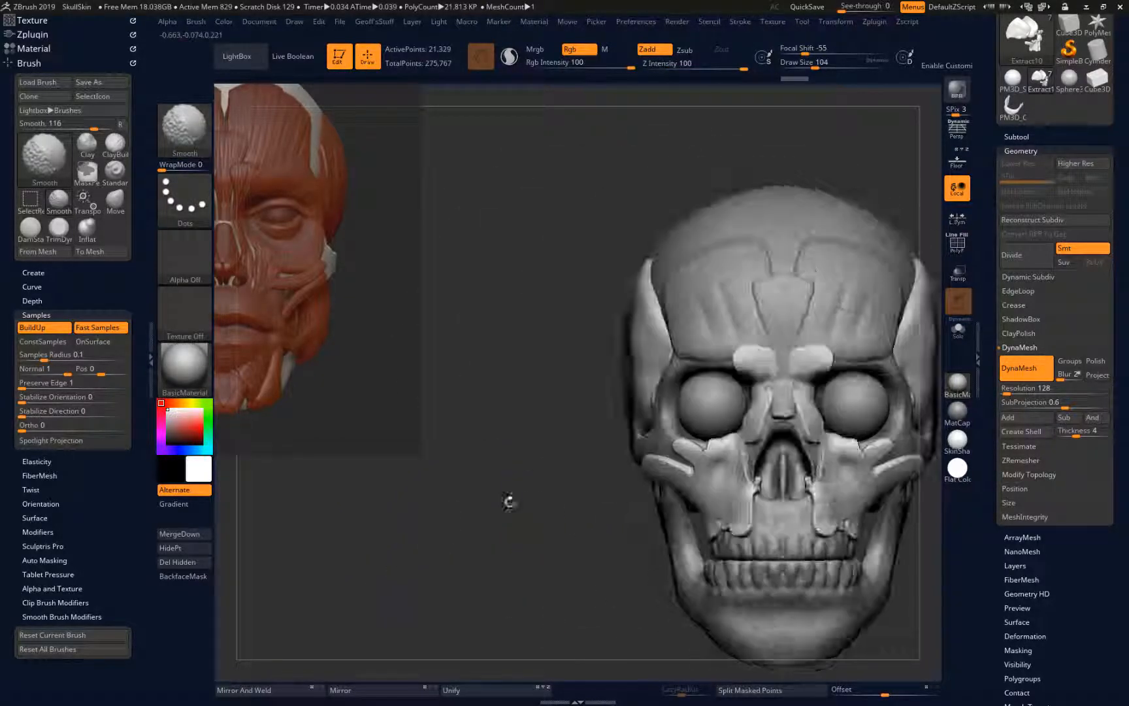
{"action": "left_click_drag", "start_coordinate": [640, 282], "coordinate": [632, 330], "text": "shift"}
{"action": "left_click_drag", "start_coordinate": [580, 403], "coordinate": [626, 307]}
{"action": "mouse_move", "coordinate": [556, 320]}
{"action": "left_mouse_down"}
{"action": "mouse_move", "coordinate": [582, 275]}
{"action": "mouse_move", "coordinate": [563, 343]}
{"action": "mouse_move", "coordinate": [546, 340]}
{"action": "left_mouse_up"}
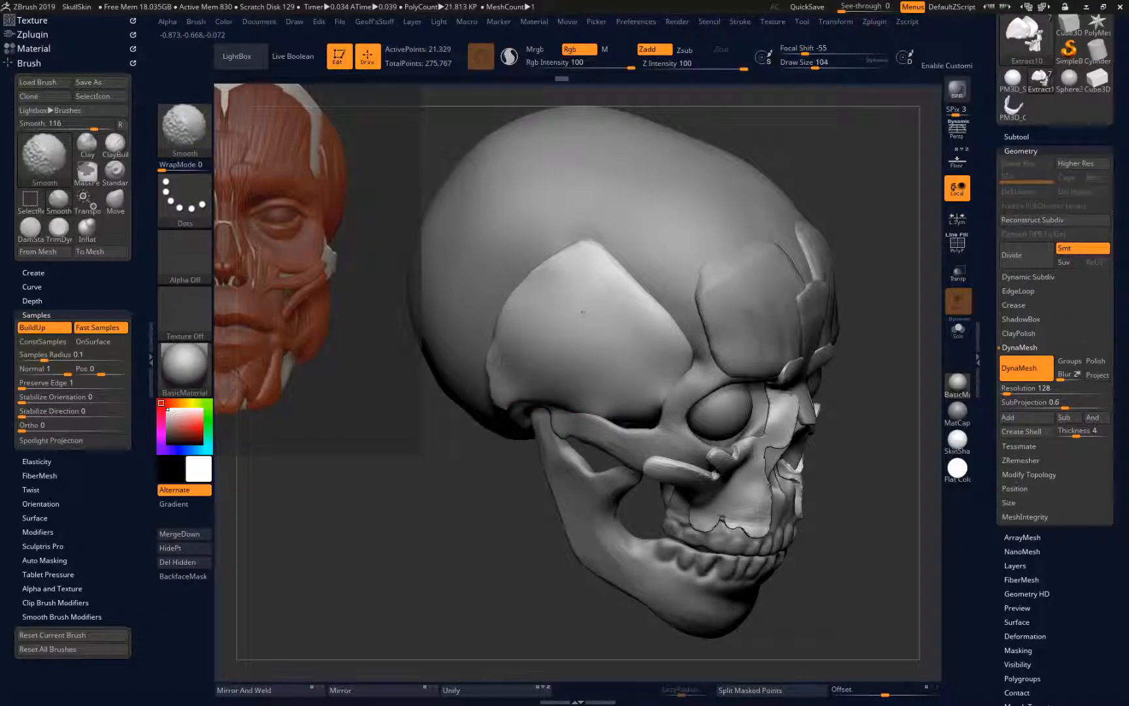
{"action": "mouse_move", "coordinate": [616, 403]}
{"action": "left_mouse_down", "text": "shift"}
{"action": "mouse_move", "coordinate": [633, 394]}
{"action": "mouse_move", "coordinate": [641, 421]}
{"action": "mouse_move", "coordinate": [608, 409]}
{"action": "left_mouse_up", "text": "shift"}
{"action": "mouse_move", "coordinate": [510, 536]}
{"action": "left_mouse_down"}
{"action": "mouse_move", "coordinate": [419, 575]}
{"action": "mouse_move", "coordinate": [411, 590]}
{"action": "left_mouse_up"}
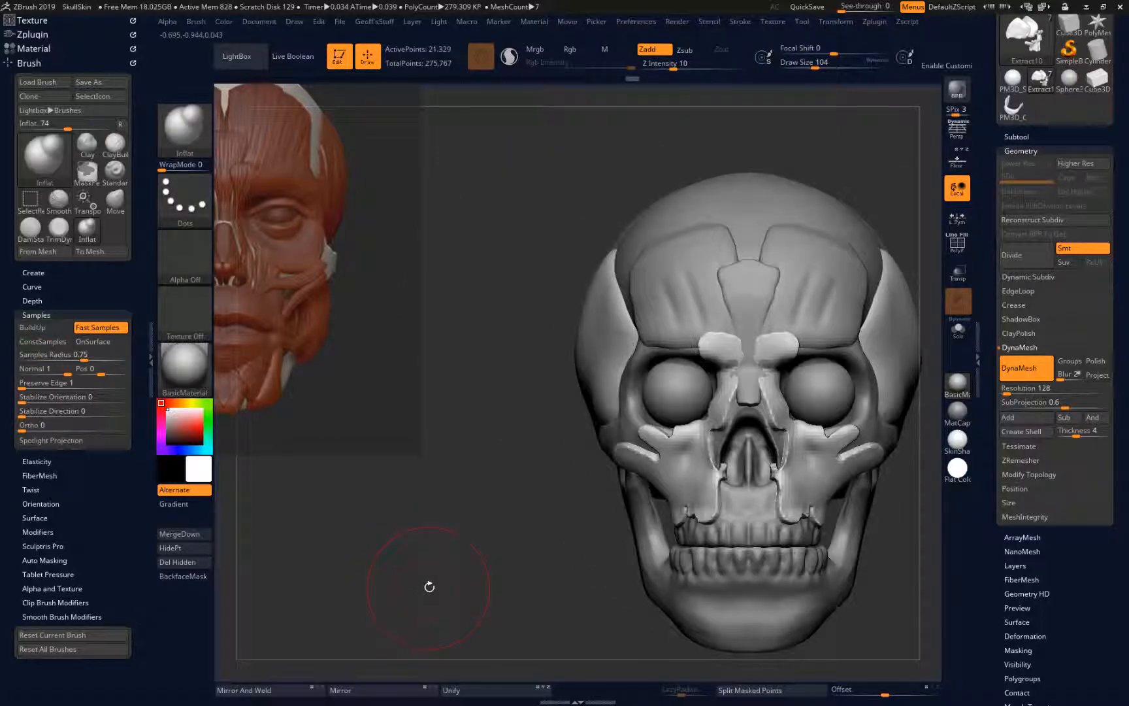
{"action": "left_click_drag", "start_coordinate": [508, 524], "coordinate": [479, 252]}
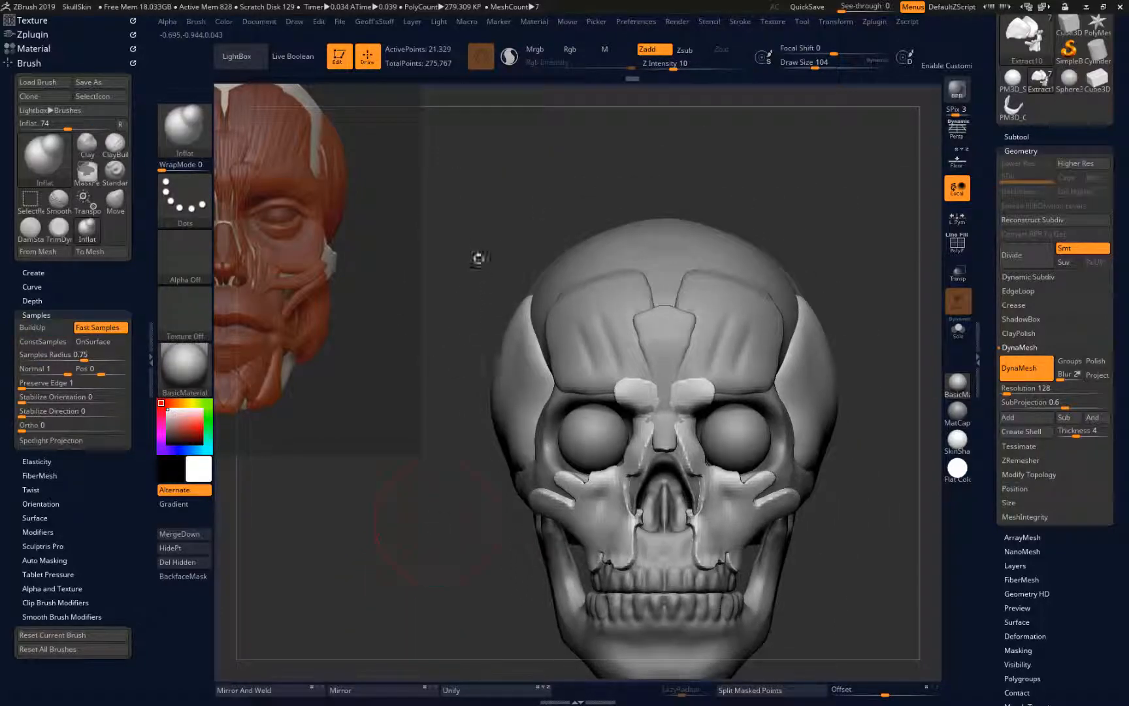
{"action": "left_click_drag", "start_coordinate": [434, 583], "coordinate": [493, 326]}
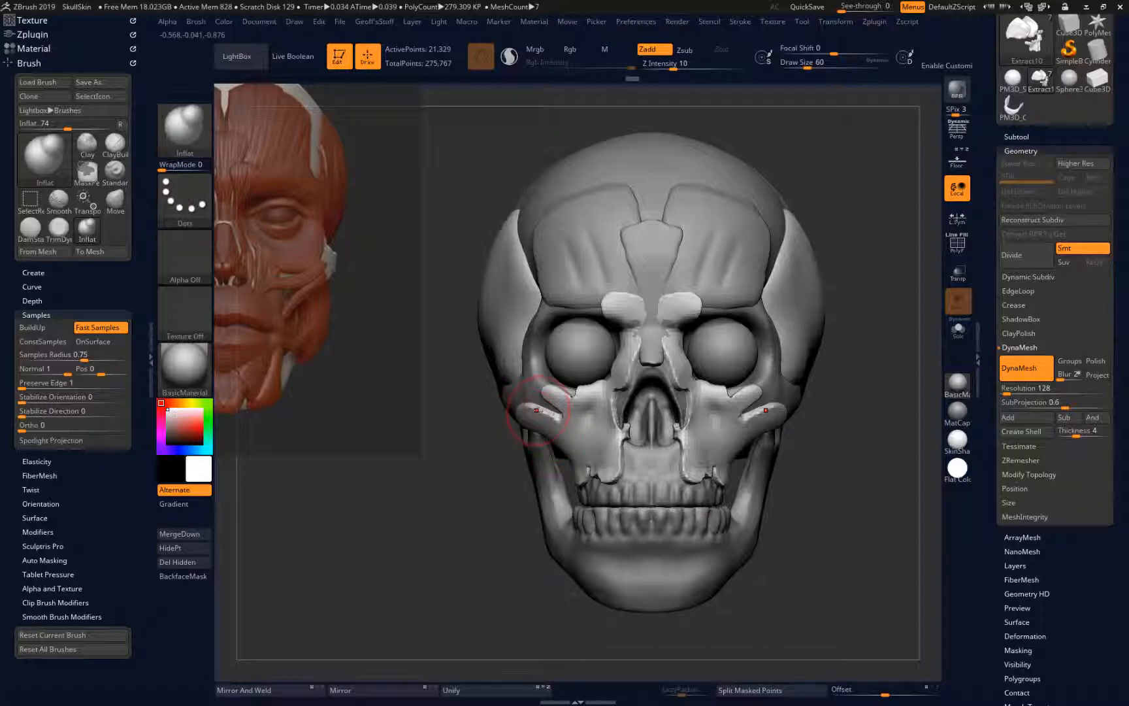
Carve grooves between the cheek muscle strands with the DamStandard brush, down toward the upper teeth, and smooth the strands
{"action": "key", "text": "b"}
{"action": "key", "text": "d"}
{"action": "key", "text": "s"}
{"action": "key", "text": "["}
{"action": "key", "text": "["}
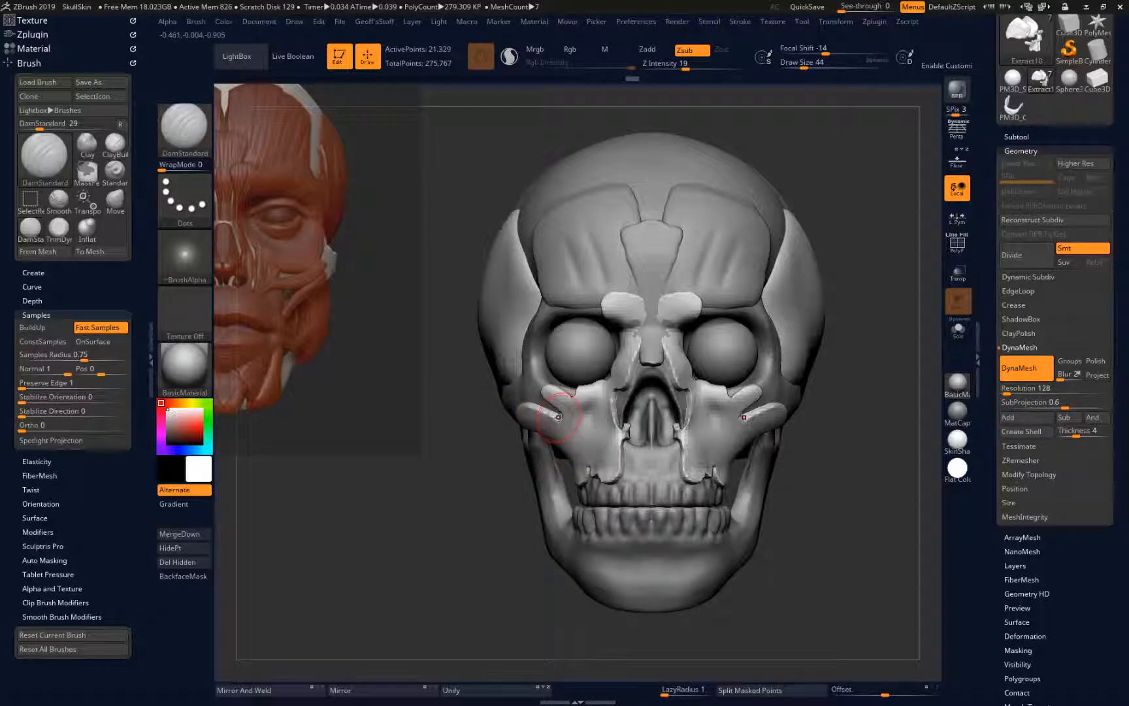
{"action": "left_click_drag", "start_coordinate": [589, 464], "coordinate": [571, 422]}
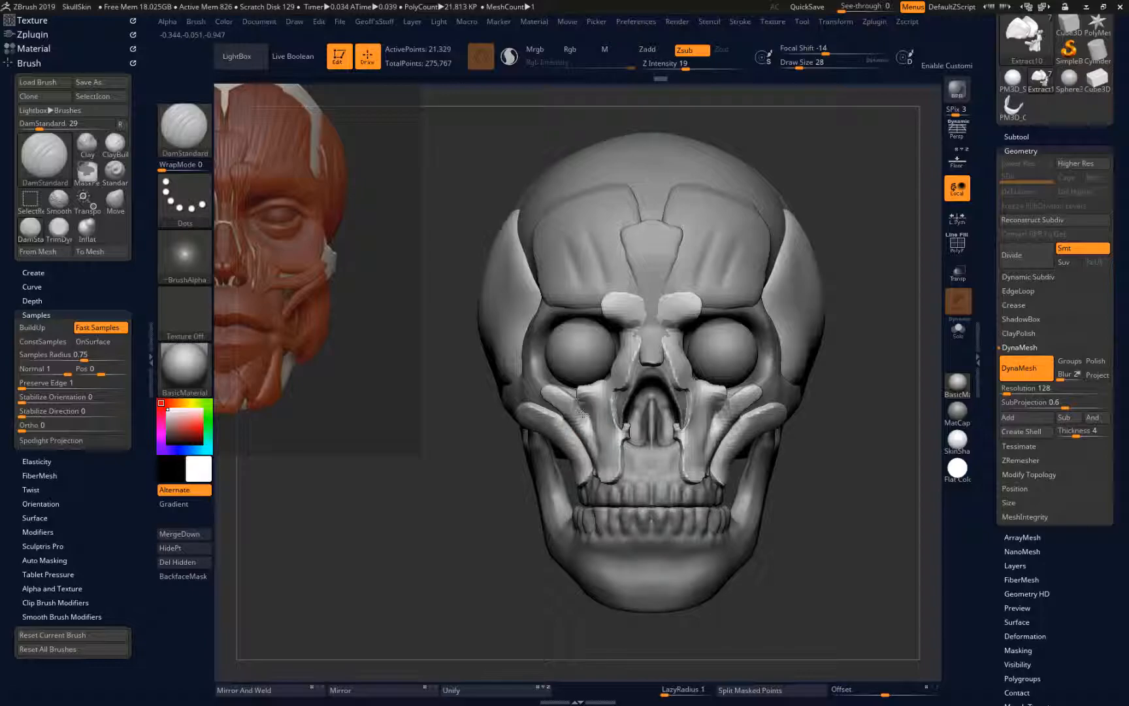
{"action": "key", "text": "shift"}
{"action": "mouse_move", "coordinate": [578, 411]}
{"action": "left_mouse_down", "text": "shift"}
{"action": "mouse_move", "coordinate": [607, 476]}
{"action": "mouse_move", "coordinate": [621, 428]}
{"action": "mouse_move", "coordinate": [625, 447]}
{"action": "mouse_move", "coordinate": [637, 332]}
{"action": "mouse_move", "coordinate": [623, 376]}
{"action": "left_mouse_up", "text": "shift"}
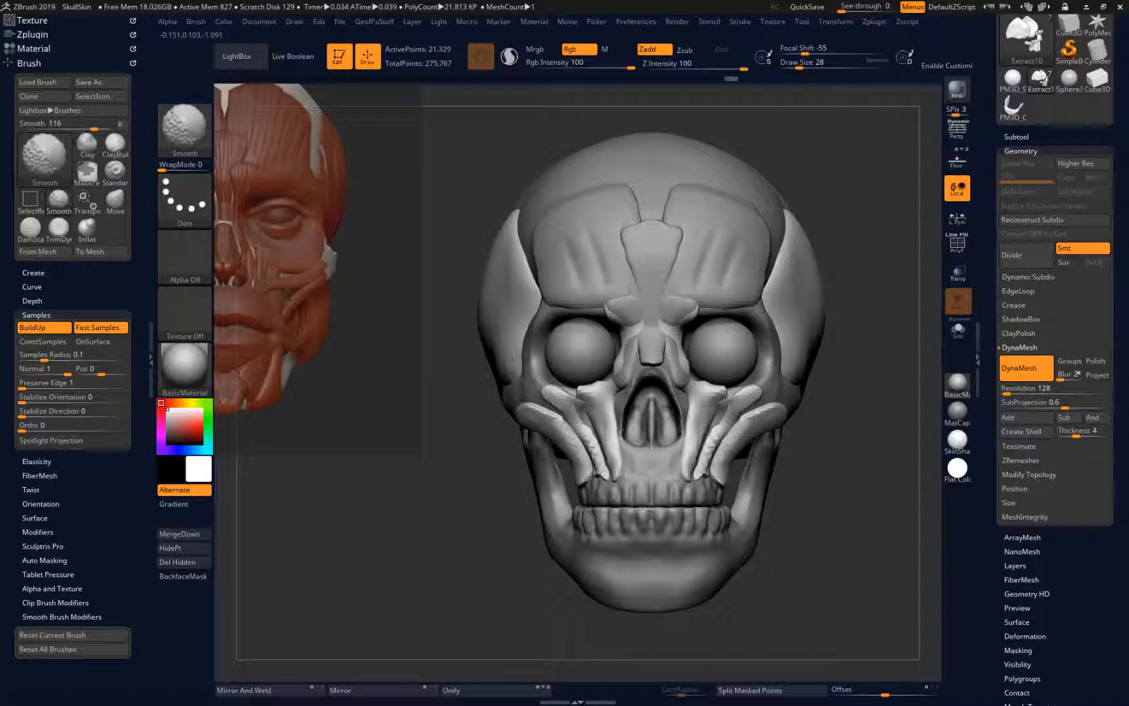
{"action": "key", "text": "ctrl"}
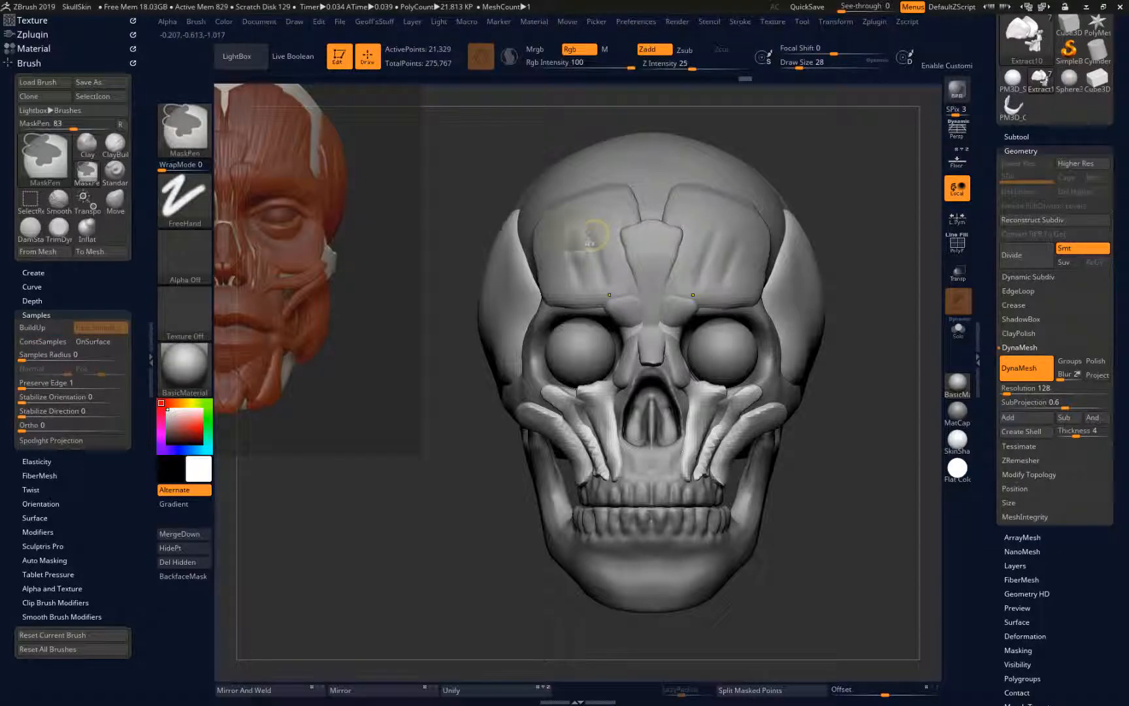
{"action": "mouse_move", "coordinate": [581, 255]}
{"action": "left_mouse_down", "text": "ctrl+shift"}
{"action": "mouse_move", "coordinate": [630, 370]}
{"action": "mouse_move", "coordinate": [703, 379]}
{"action": "left_mouse_up", "text": "ctrl+shift"}
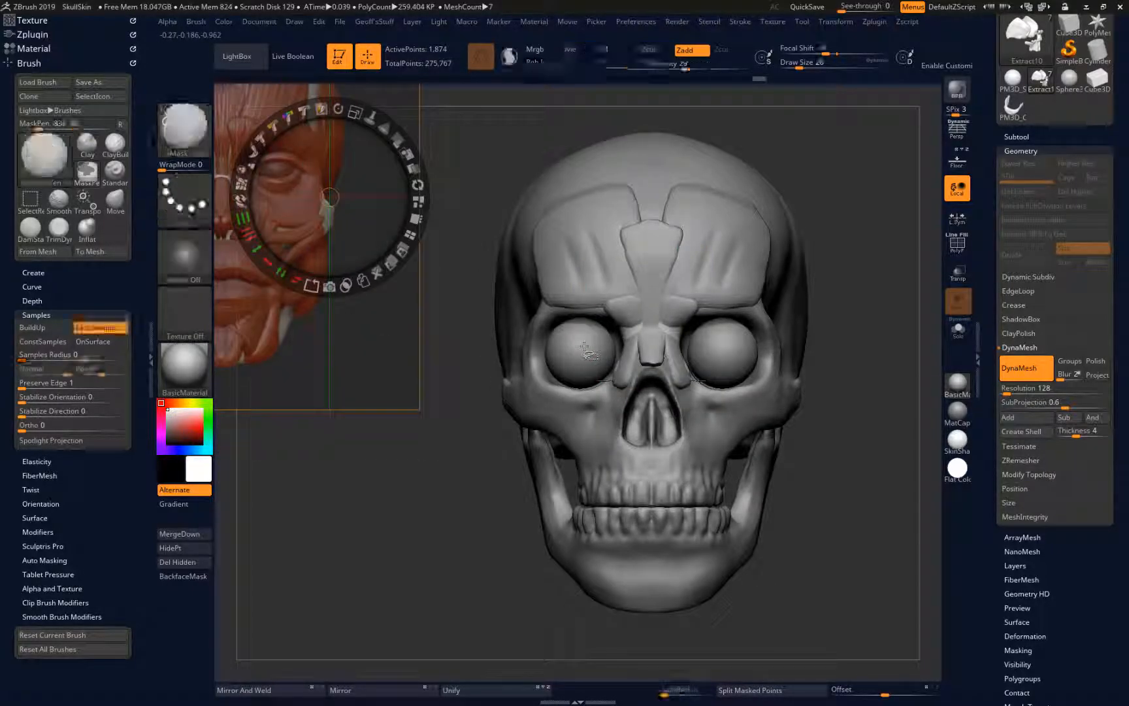
{"action": "key", "text": "z"}
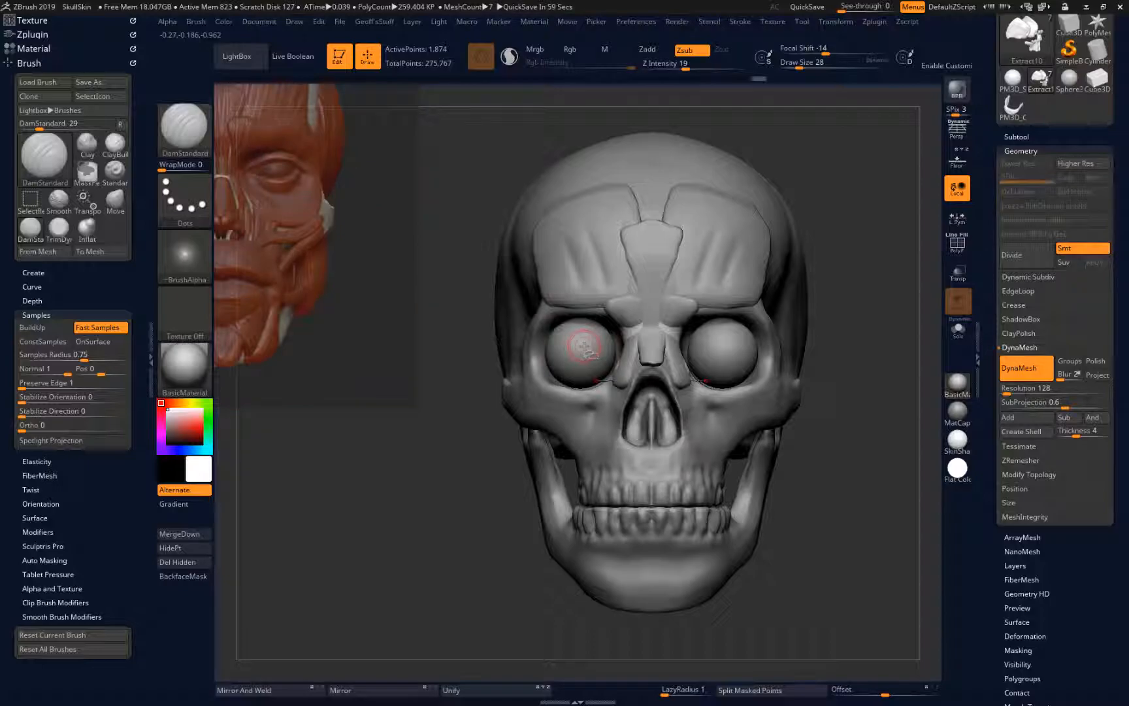
{"action": "key", "text": "ctrl+z"}
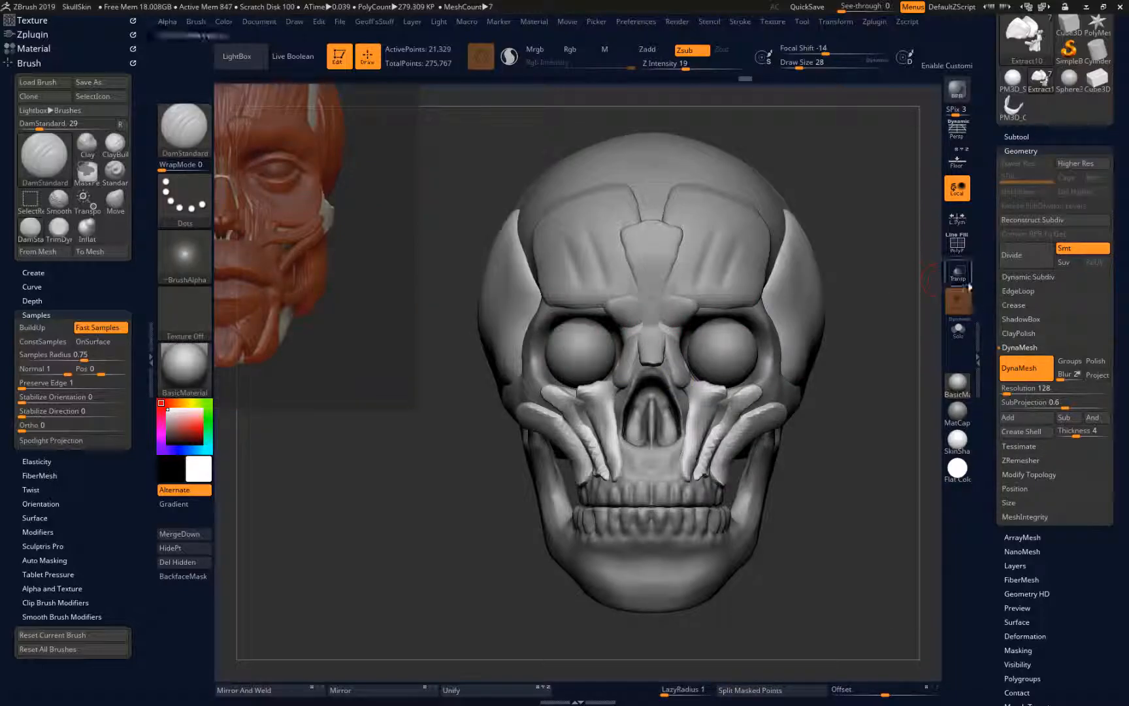
Isolate the extracted muscle subtool, hide its brow and nose portion, and delete the hidden geometry
{"action": "left_click", "coordinate": [958, 329]}
{"action": "left_click_drag", "start_coordinate": [596, 259], "coordinate": [698, 382], "text": "ctrl"}
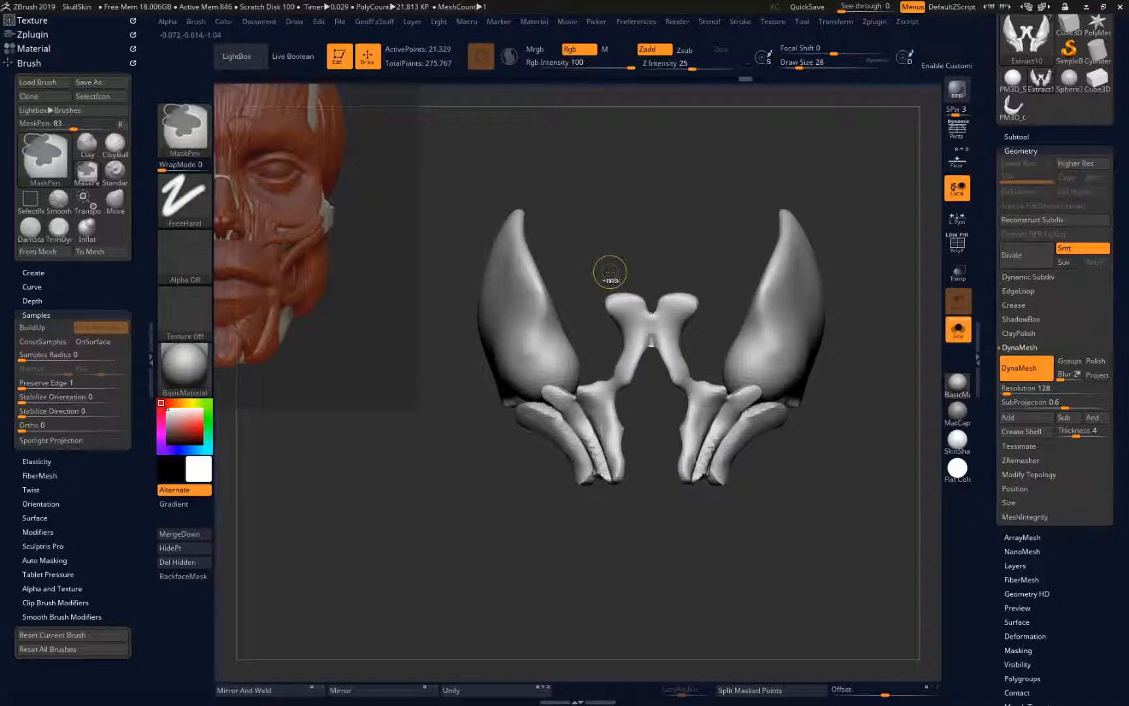
{"action": "key", "text": "ctrl+shift"}
{"action": "left_click_drag", "start_coordinate": [601, 270], "coordinate": [612, 405], "text": "ctrl+alt+shift"}
{"action": "left_click_drag", "start_coordinate": [630, 354], "coordinate": [684, 458], "text": "ctrl+alt+shift"}
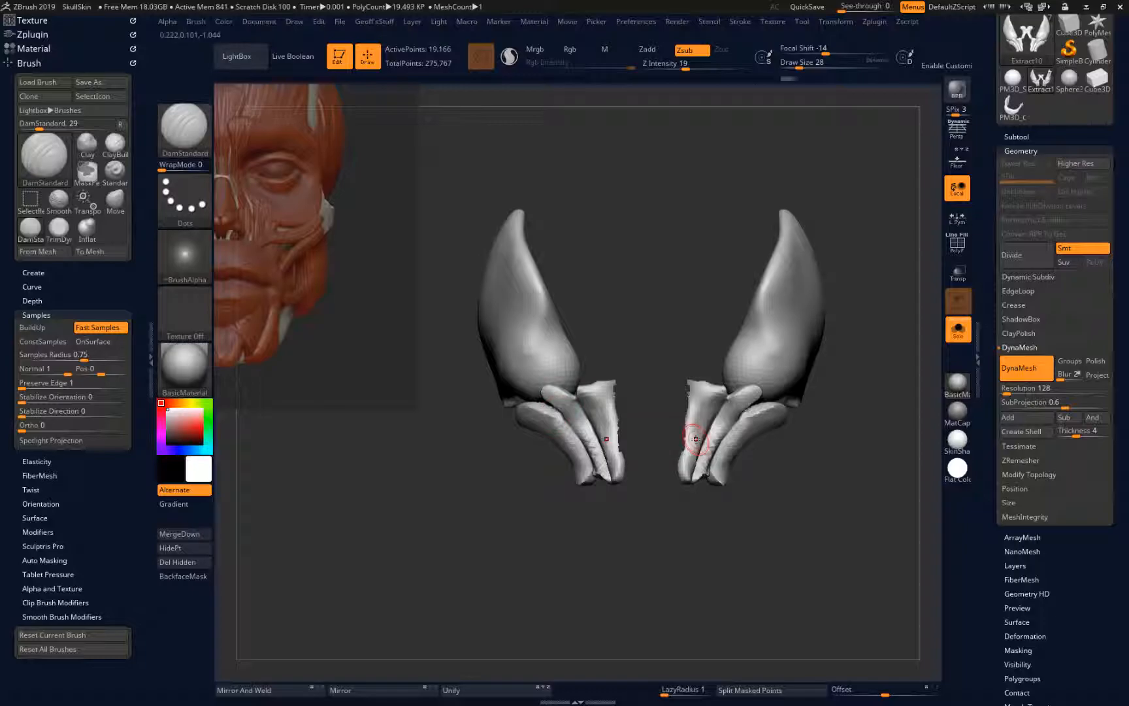
{"action": "left_click", "coordinate": [177, 562]}
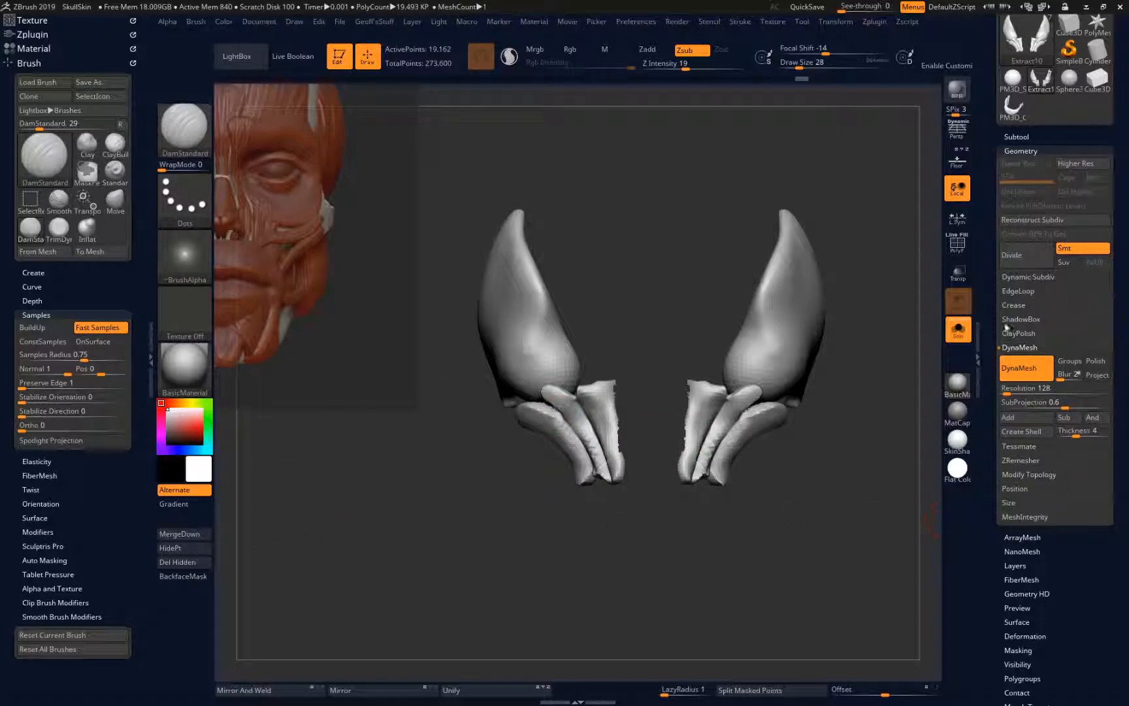
Remesh the remaining temple and cheek muscles with DynaMesh, and smooth the cheek strands with the skull shown again
{"action": "left_click", "coordinate": [1039, 473]}
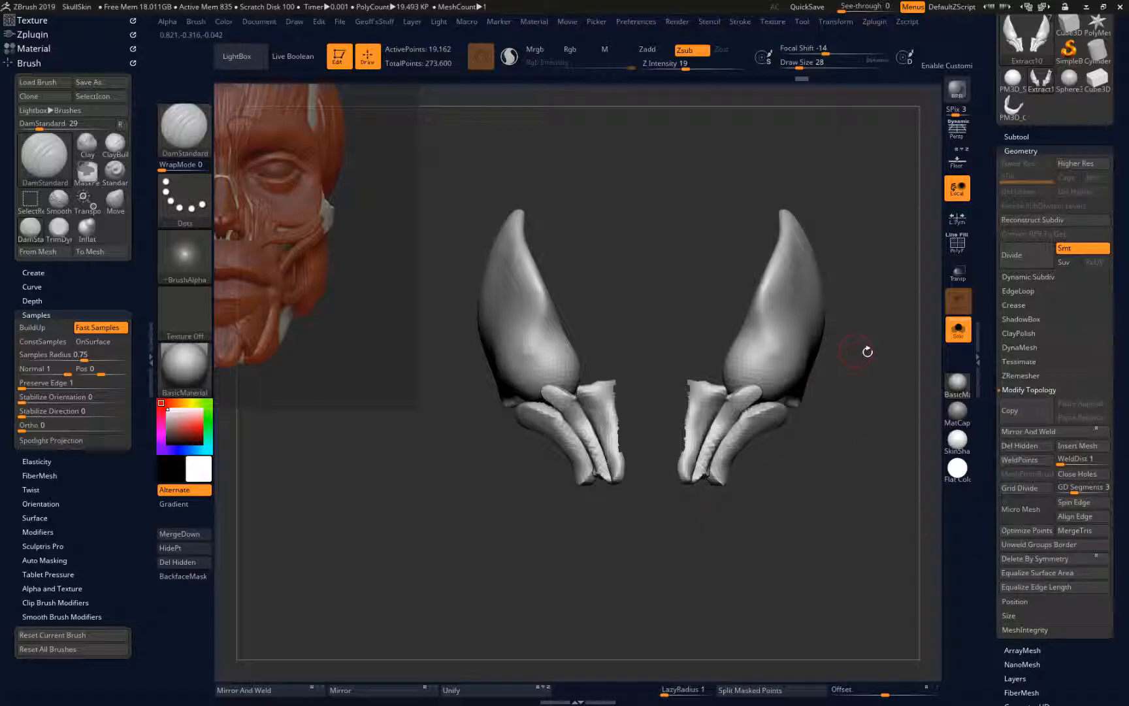
{"action": "left_click_drag", "start_coordinate": [859, 417], "coordinate": [946, 361], "text": "ctrl"}
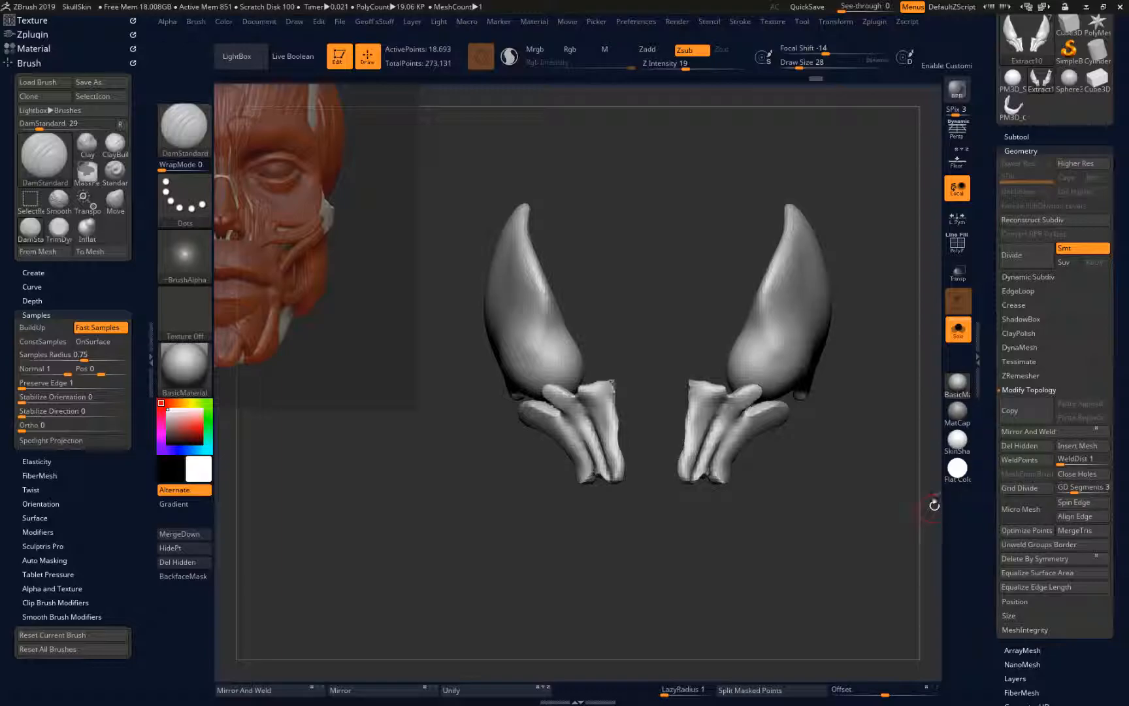
{"action": "left_click", "coordinate": [959, 332]}
{"action": "key", "text": "shift"}
{"action": "mouse_move", "coordinate": [615, 395]}
{"action": "left_mouse_down", "text": "shift"}
{"action": "mouse_move", "coordinate": [576, 396]}
{"action": "mouse_move", "coordinate": [575, 467]}
{"action": "left_mouse_up", "text": "shift"}
{"action": "mouse_move", "coordinate": [535, 409]}
{"action": "left_mouse_down", "text": "shift"}
{"action": "mouse_move", "coordinate": [524, 413]}
{"action": "mouse_move", "coordinate": [536, 385]}
{"action": "mouse_move", "coordinate": [518, 363]}
{"action": "left_mouse_up", "text": "shift"}
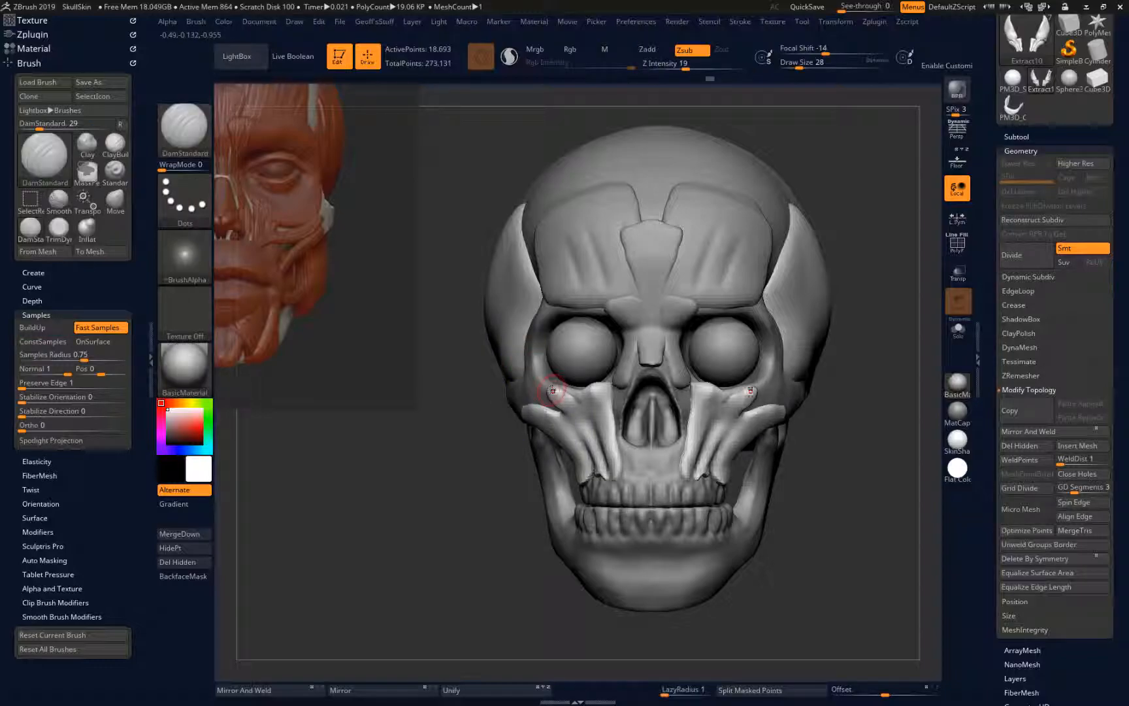
Reshape the cheek muscle strands with the Move brush at draw size 28 and smooth them
{"action": "key", "text": "b"}
{"action": "key", "text": "m"}
{"action": "key", "text": "v"}
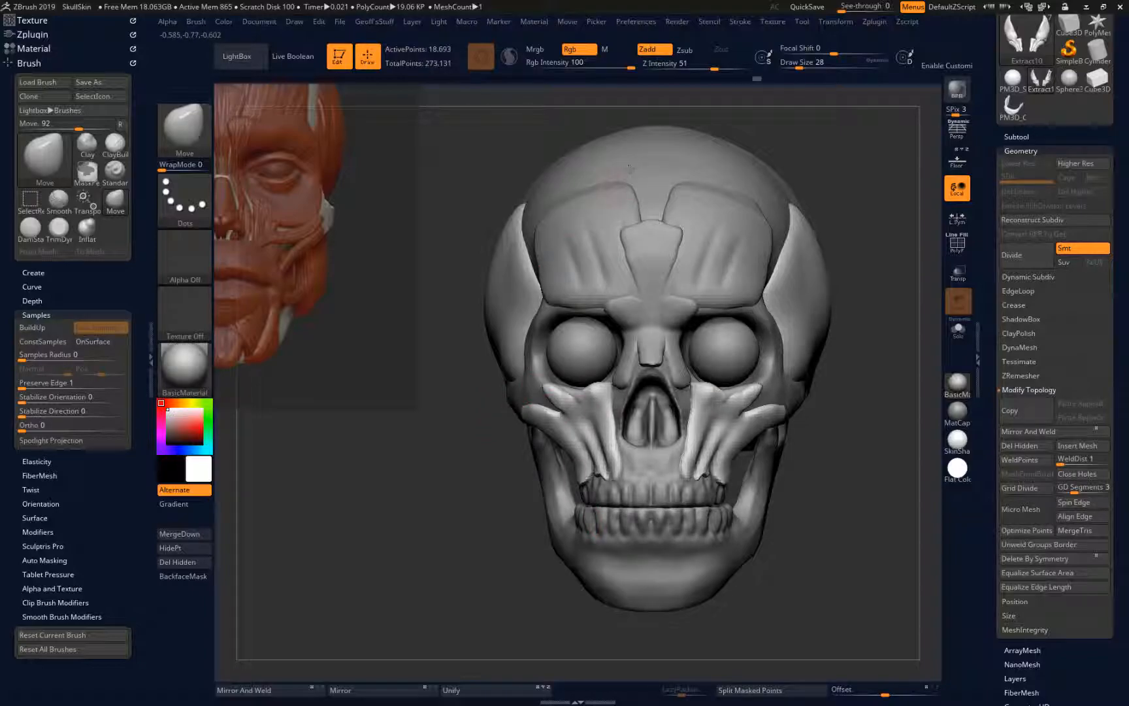
{"action": "key", "text": "shift"}
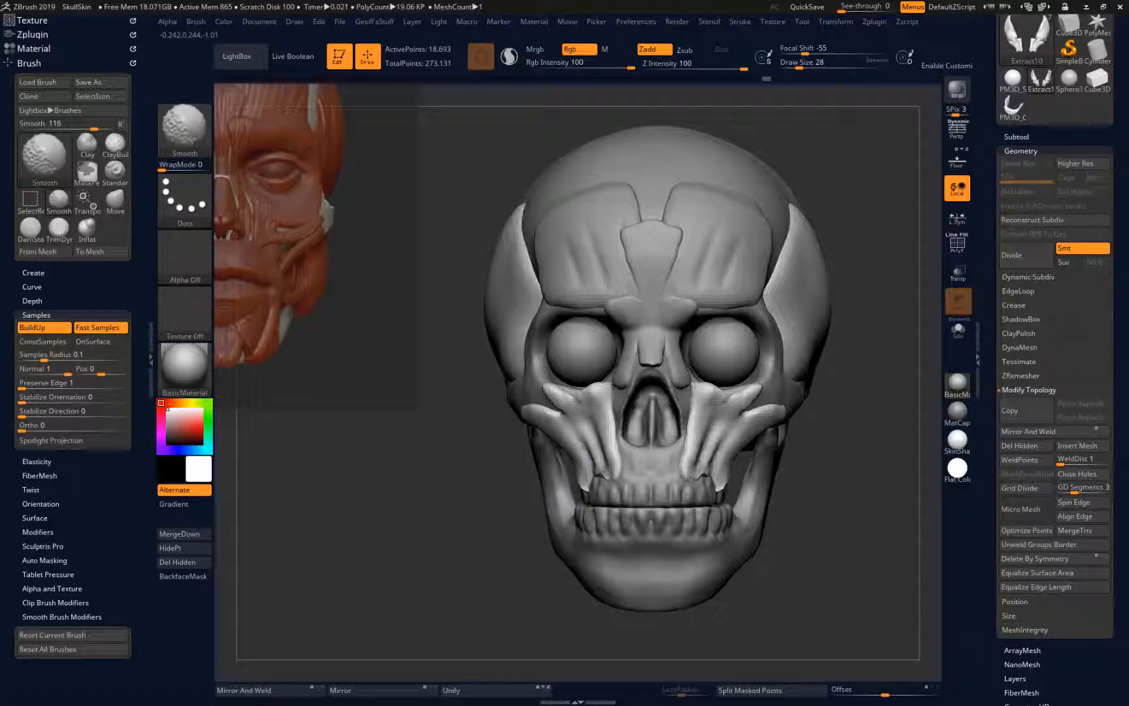
{"action": "left_click_drag", "start_coordinate": [544, 543], "coordinate": [509, 510]}
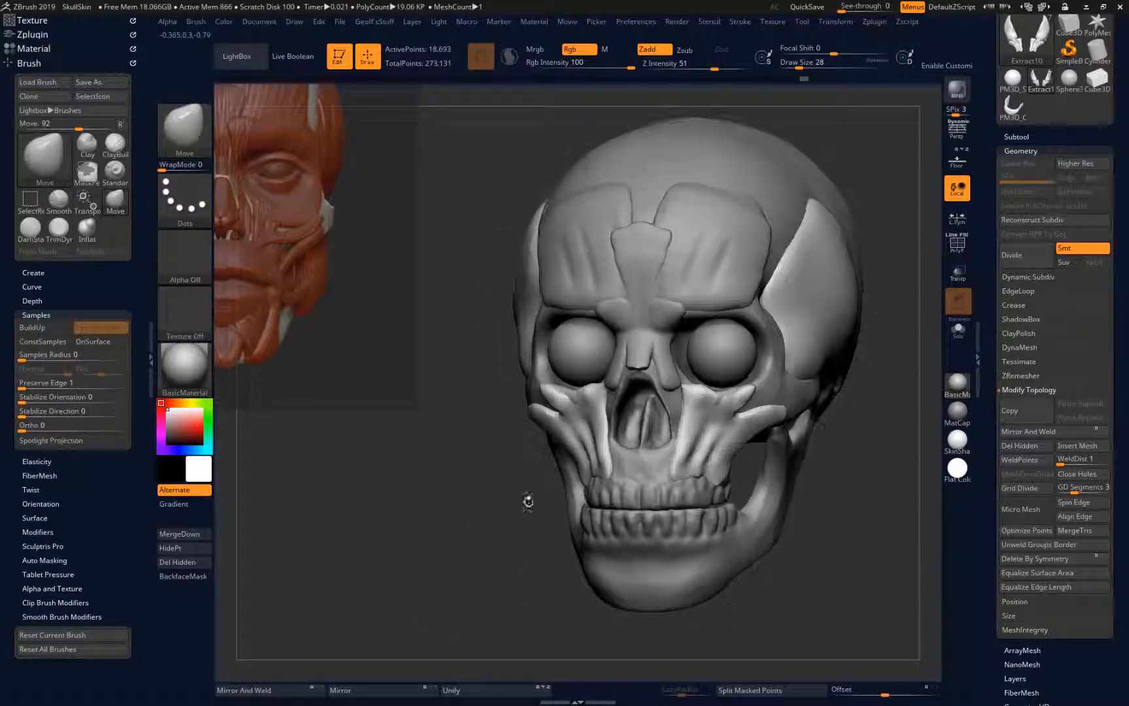
Sharpen the separation between the cheek muscle strands with the DamStandard brush at draw size 20
{"action": "key", "text": "b"}
{"action": "key", "text": "d"}
{"action": "key", "text": "s"}
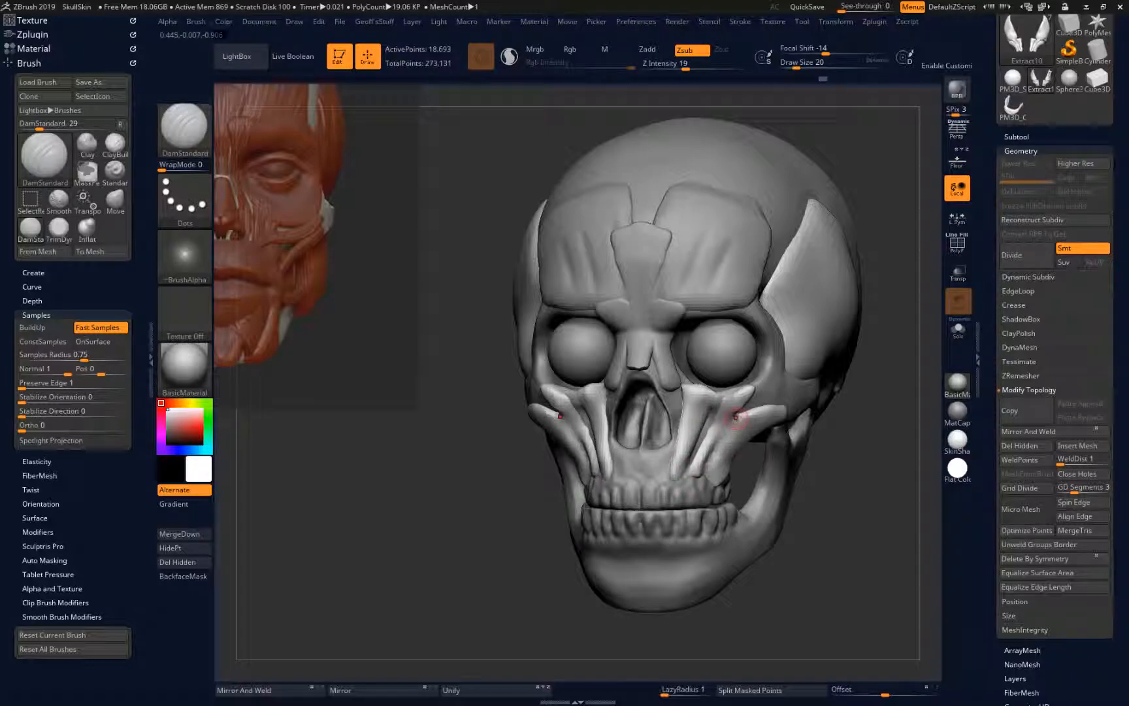
Adjust the overall form of the cheek muscles from several angles with the Move brush at draw size 104
{"action": "left_click_drag", "start_coordinate": [449, 624], "coordinate": [326, 633], "text": "shift"}
{"action": "key", "text": "b"}
{"action": "key", "text": "m"}
{"action": "key", "text": "v"}
{"action": "key", "text": "bracketright"}
{"action": "key", "text": "bracketright"}
{"action": "key", "text": "bracketright"}
{"action": "key", "text": "bracketright"}
{"action": "key", "text": "bracketright"}
{"action": "key", "text": "bracketright"}
{"action": "key", "text": "bracketright"}
{"action": "key", "text": "bracketright"}
{"action": "mouse_move", "coordinate": [581, 450]}
{"action": "left_mouse_down"}
{"action": "mouse_move", "coordinate": [559, 451]}
{"action": "mouse_move", "coordinate": [559, 440]}
{"action": "left_mouse_up"}
{"action": "left_click_drag", "start_coordinate": [397, 549], "coordinate": [588, 547]}
{"action": "left_click_drag", "start_coordinate": [558, 445], "coordinate": [566, 452]}
{"action": "mouse_move", "coordinate": [561, 658]}
{"action": "left_mouse_down"}
{"action": "mouse_move", "coordinate": [461, 644]}
{"action": "mouse_move", "coordinate": [378, 602]}
{"action": "left_mouse_up"}
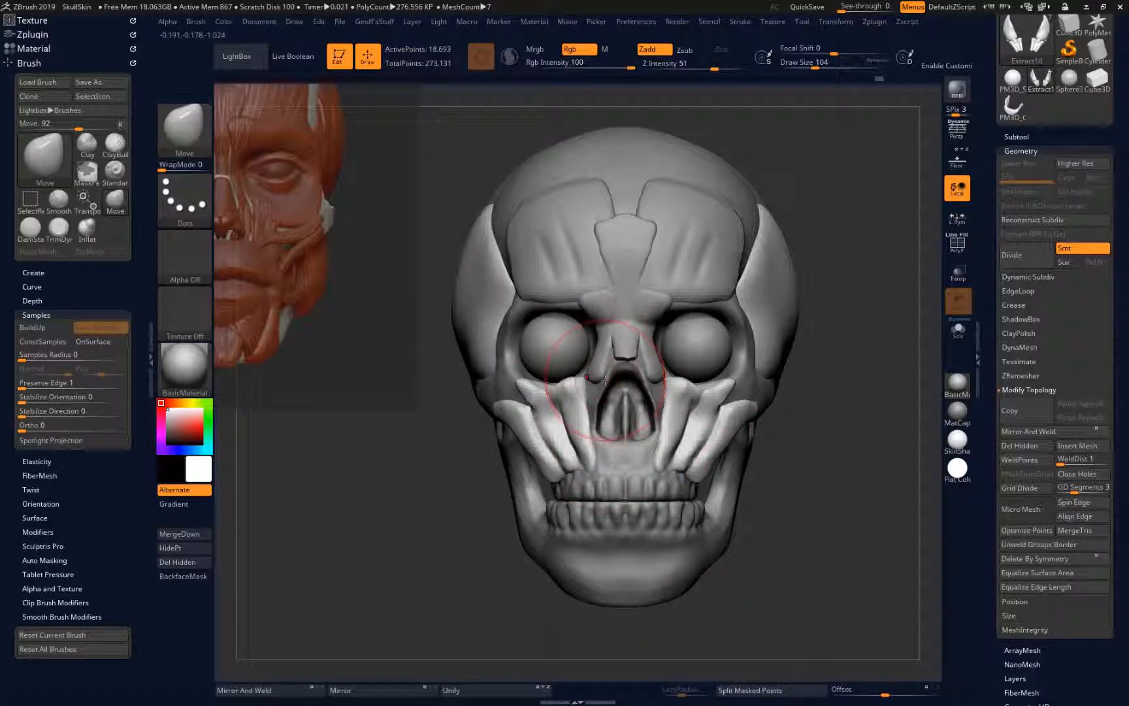
Flatten the upper ends of the cheek muscles below the eye sockets with the TrimDynamic brush at draw size 56
{"action": "key", "text": "b"}
{"action": "key", "text": "t"}
{"action": "key", "text": "d"}
{"action": "left_click_drag", "start_coordinate": [417, 465], "coordinate": [459, 450]}
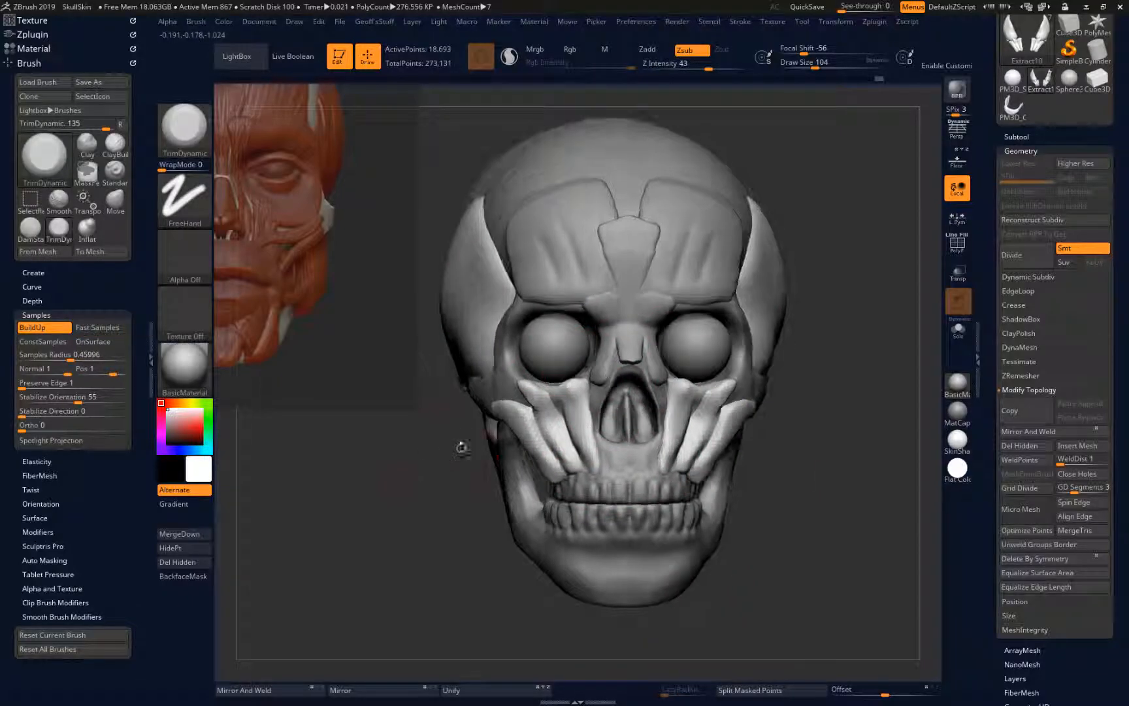
{"action": "key", "text": "bracketleft"}
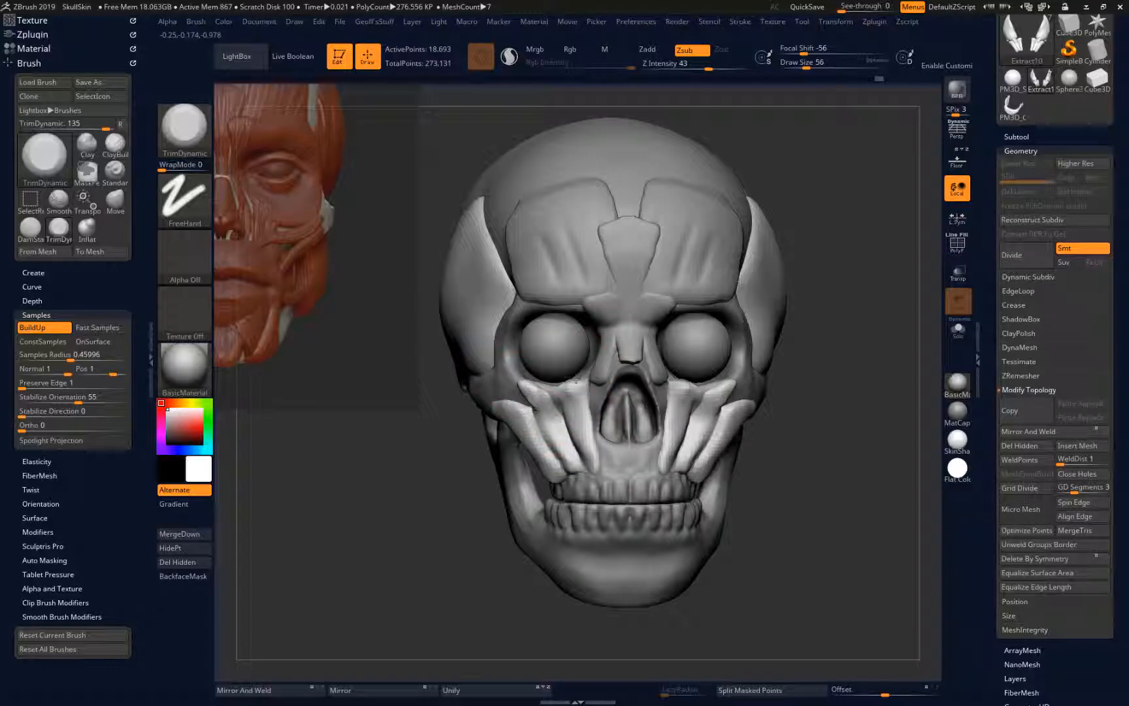
{"action": "mouse_move", "coordinate": [564, 379]}
{"action": "left_mouse_down"}
{"action": "mouse_move", "coordinate": [576, 389]}
{"action": "mouse_move", "coordinate": [566, 376]}
{"action": "mouse_move", "coordinate": [569, 396]}
{"action": "mouse_move", "coordinate": [567, 353]}
{"action": "left_mouse_up"}
{"action": "mouse_move", "coordinate": [385, 596]}
{"action": "left_mouse_down", "text": "alt"}
{"action": "mouse_move", "coordinate": [374, 570]}
{"action": "mouse_move", "coordinate": [395, 539]}
{"action": "mouse_move", "coordinate": [405, 579]}
{"action": "mouse_move", "coordinate": [356, 559]}
{"action": "mouse_move", "coordinate": [411, 540]}
{"action": "left_mouse_up", "text": "alt"}
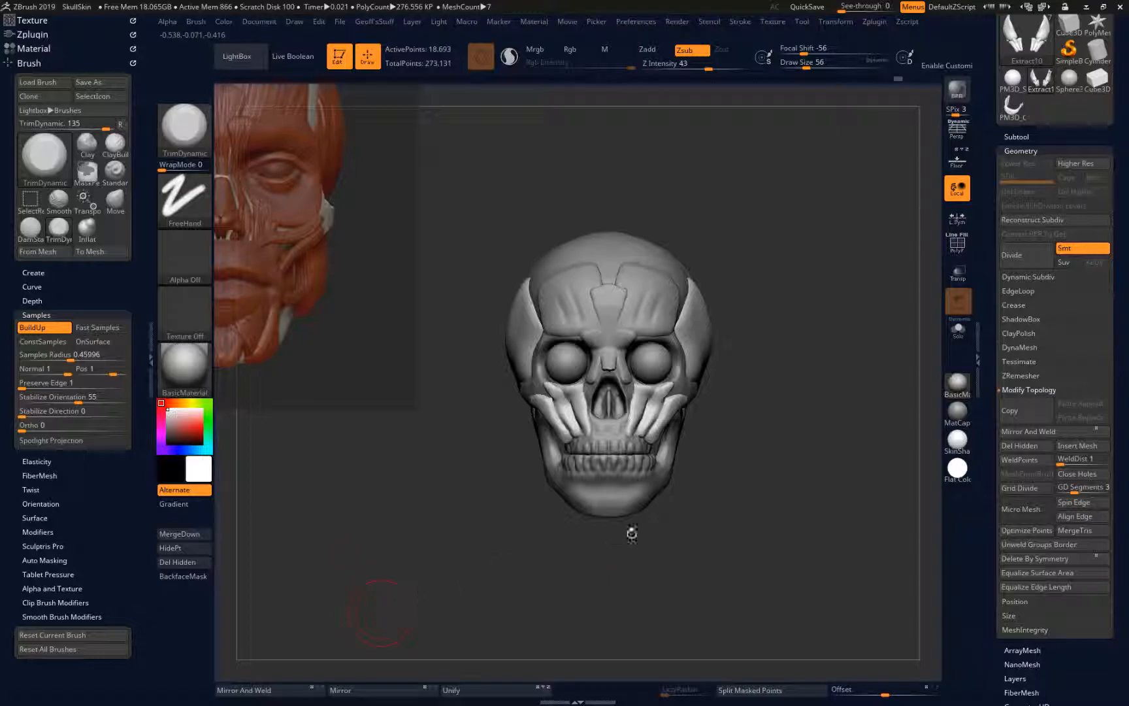
Insert a PM3D_Sphere3D_1 mesh as a new subtool below the temple and cheek muscles
{"action": "left_click", "coordinate": [1015, 137]}
{"action": "left_click_drag", "start_coordinate": [980, 91], "coordinate": [980, 184]}
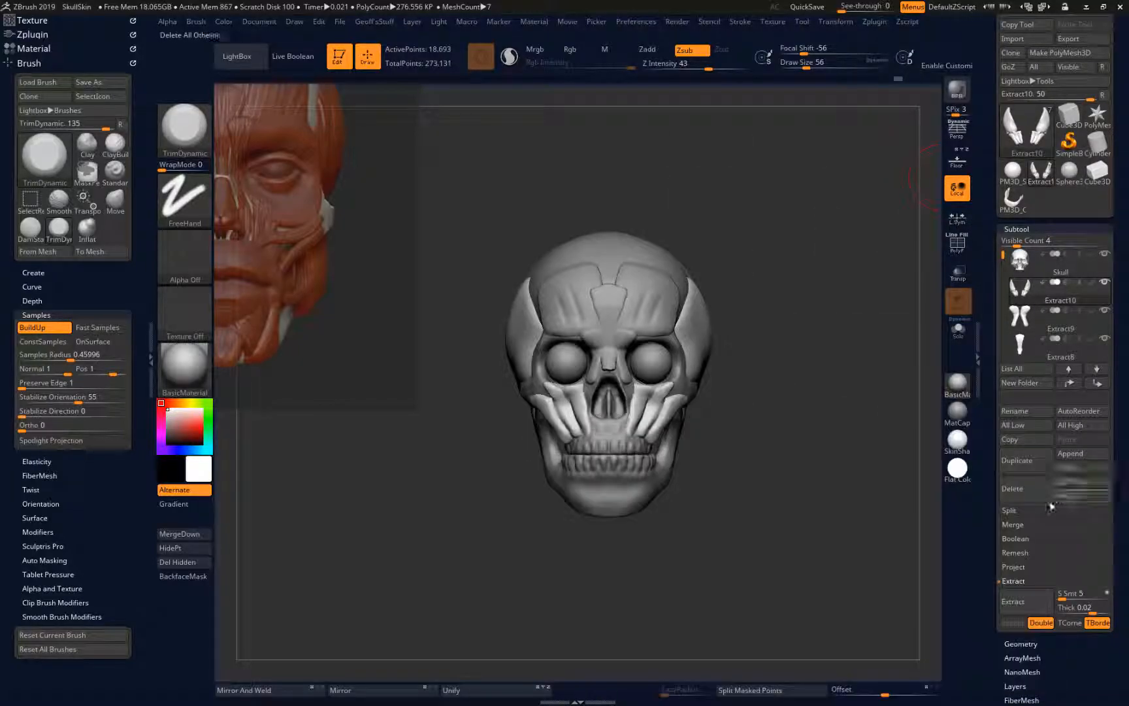
{"action": "left_click", "coordinate": [1077, 457]}
{"action": "left_click", "coordinate": [1072, 472]}
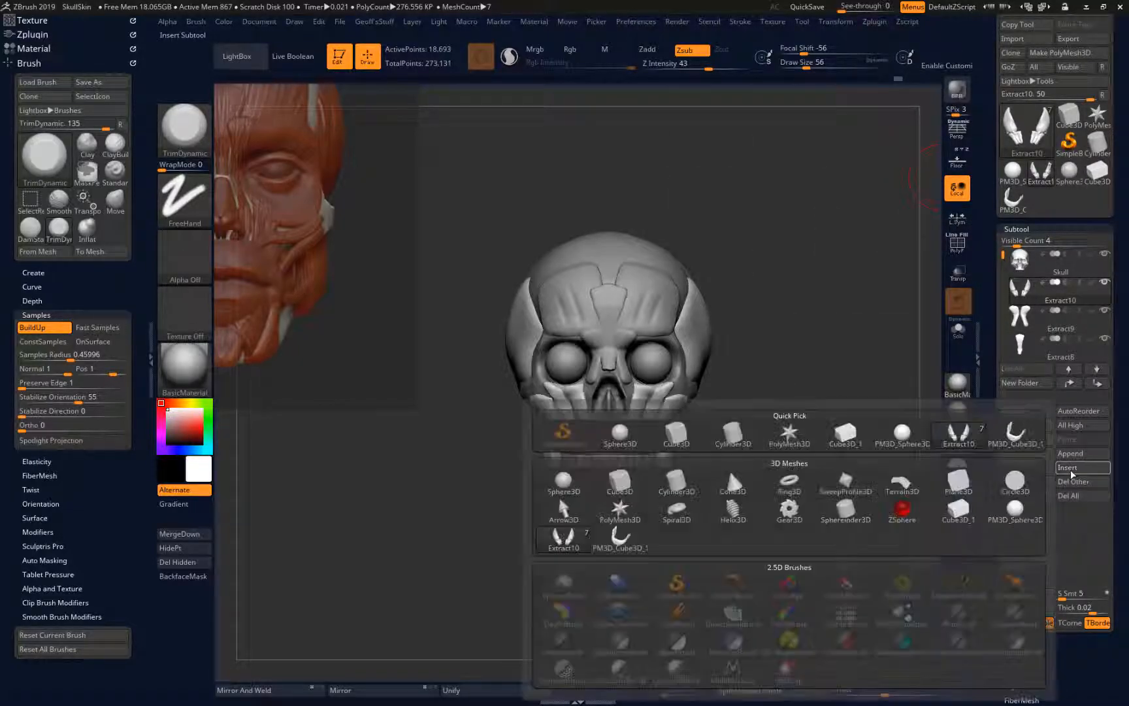
{"action": "left_click", "coordinate": [902, 435]}
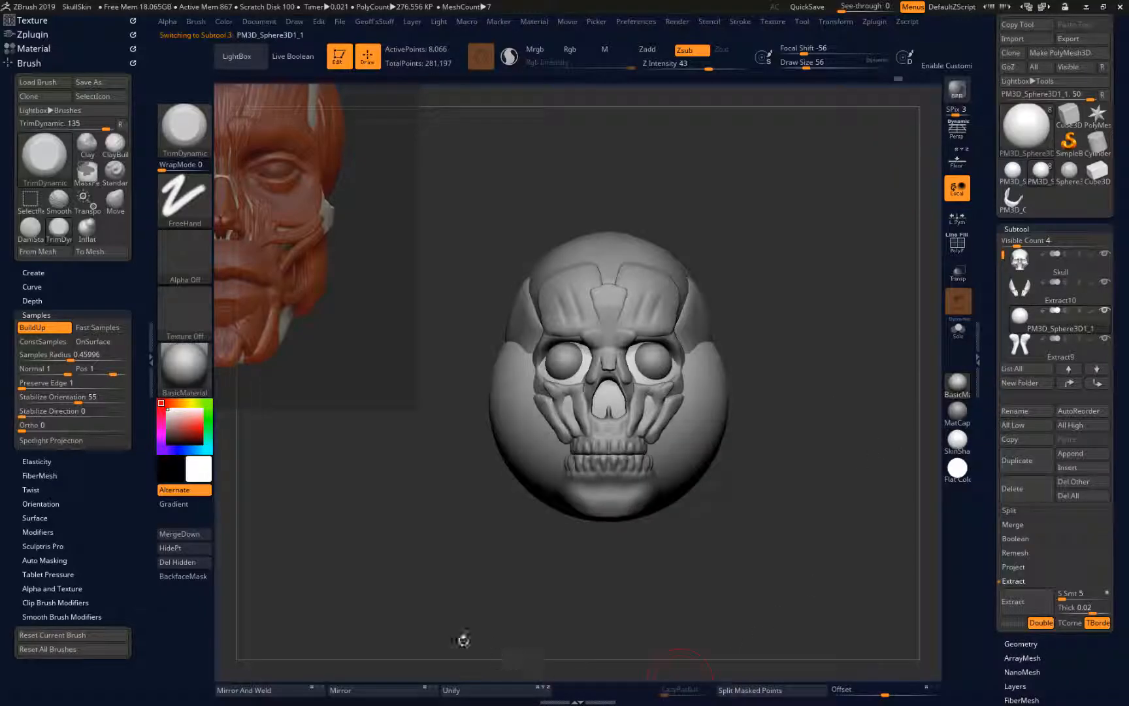
Scale the sphere down to about the width of the mouth and move it forward over the teeth, with transparency on
{"action": "key", "text": "w"}
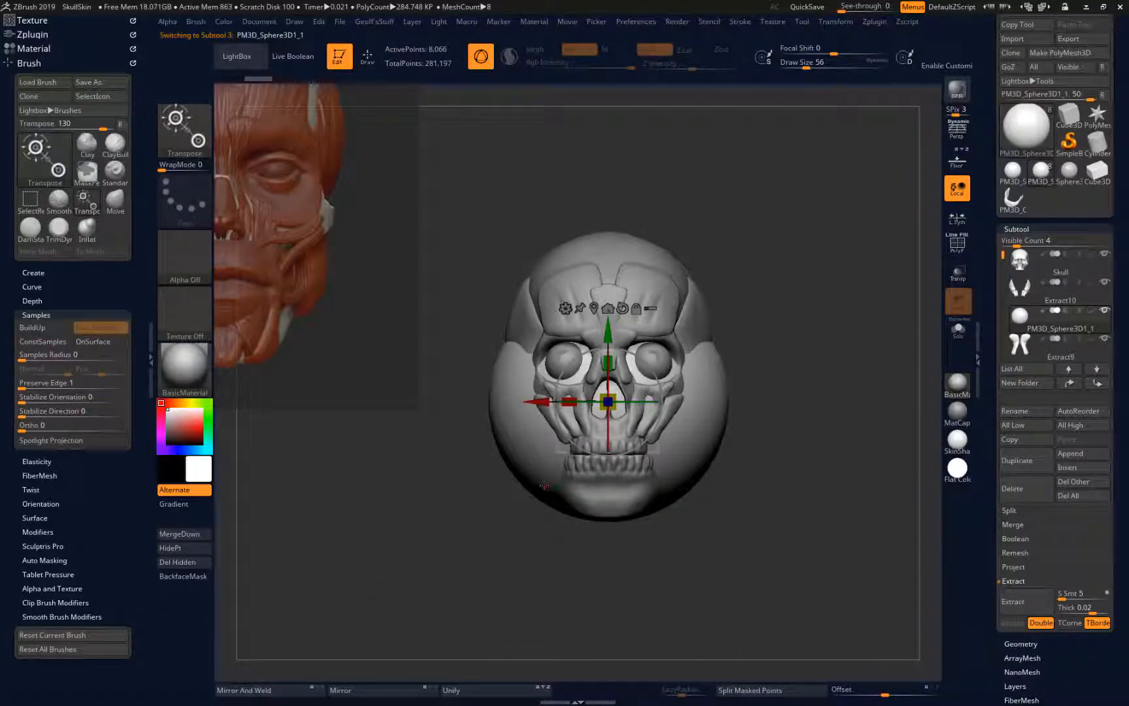
{"action": "left_click_drag", "start_coordinate": [607, 402], "coordinate": [634, 451]}
{"action": "left_click_drag", "start_coordinate": [738, 468], "coordinate": [936, 414]}
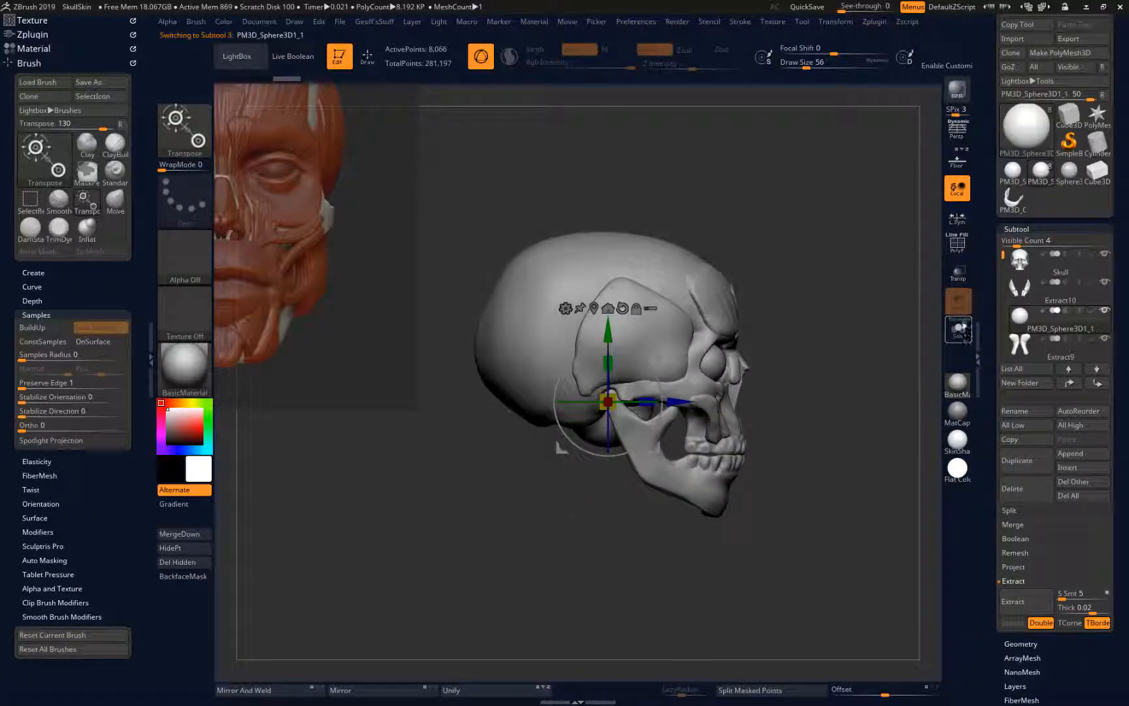
{"action": "left_click", "coordinate": [958, 273]}
{"action": "left_click_drag", "start_coordinate": [677, 402], "coordinate": [738, 399]}
{"action": "left_click_drag", "start_coordinate": [738, 332], "coordinate": [740, 377]}
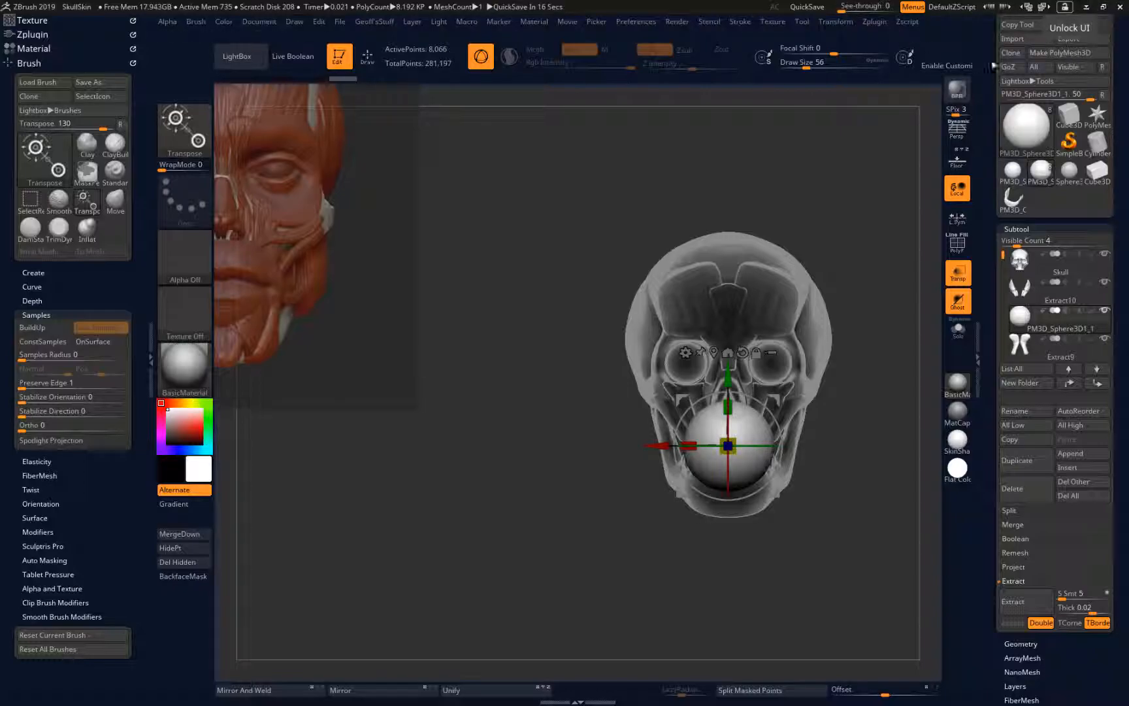
{"action": "left_click_drag", "start_coordinate": [846, 288], "coordinate": [503, 213]}
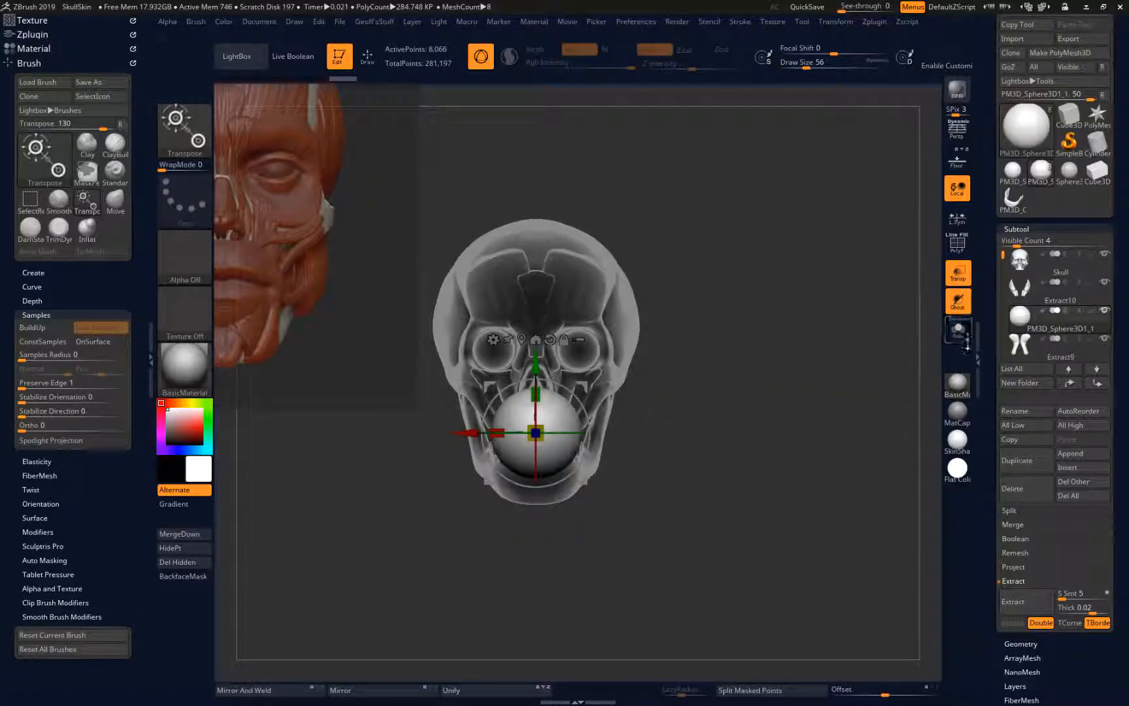
Turn off transparency and lower the sphere slightly so it sits over the teeth and chin
{"action": "left_click", "coordinate": [958, 273]}
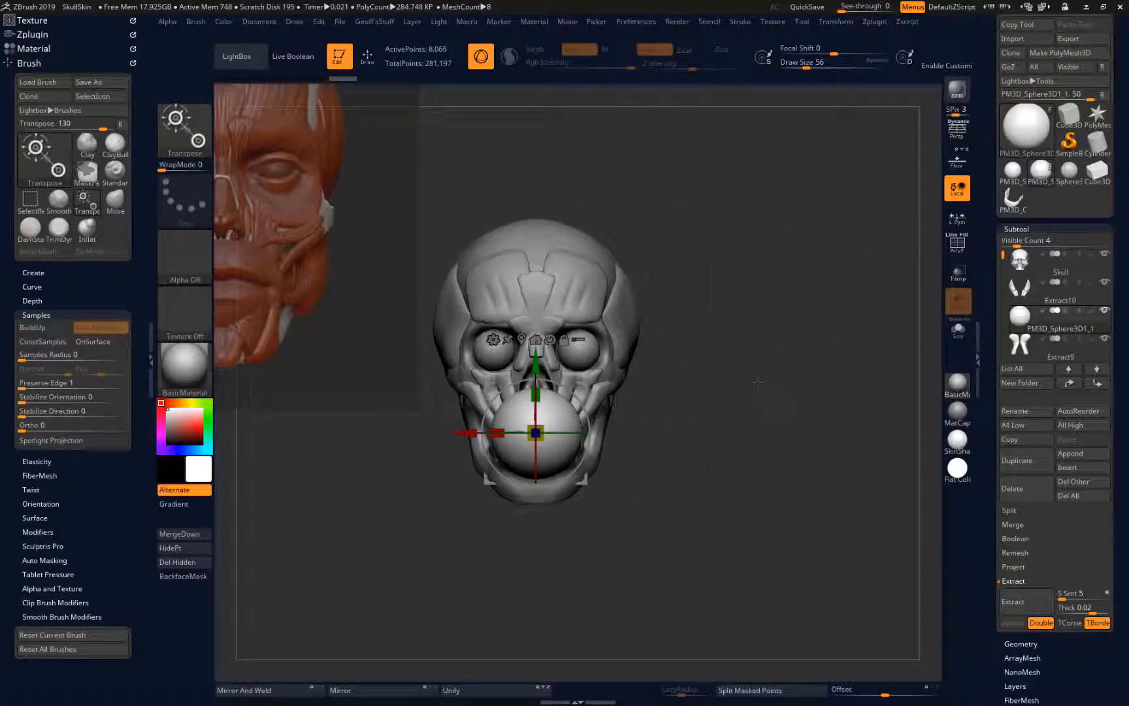
{"action": "left_click_drag", "start_coordinate": [536, 363], "coordinate": [535, 370]}
{"action": "left_click_drag", "start_coordinate": [686, 451], "coordinate": [828, 534]}
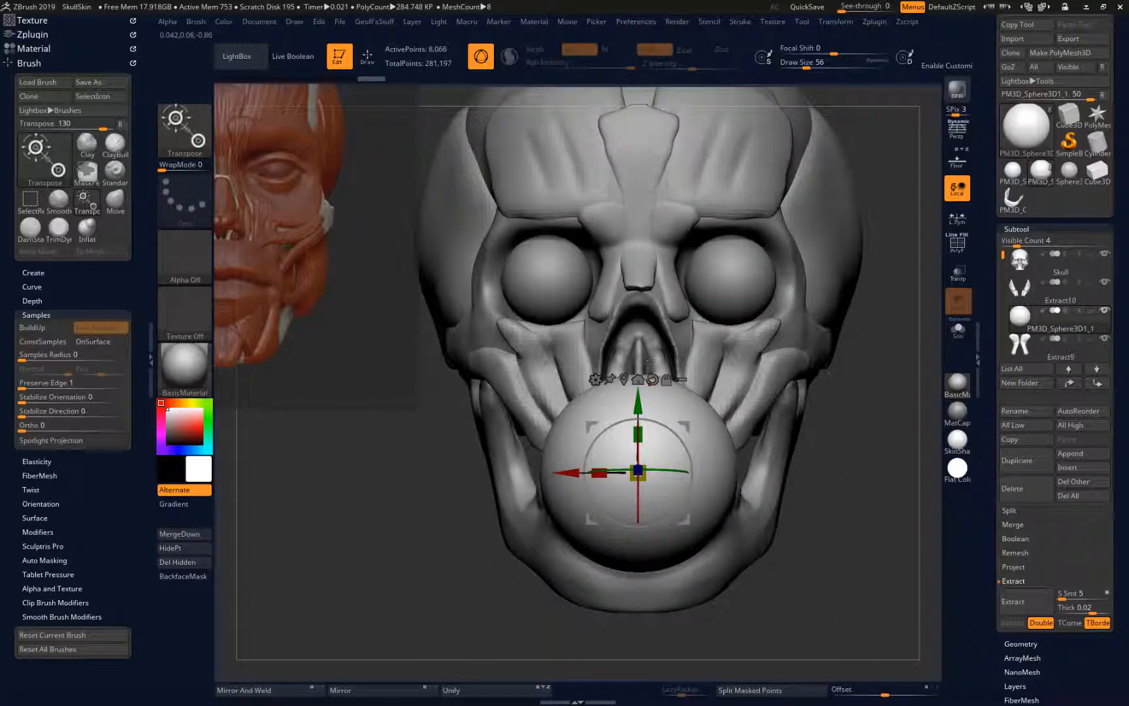
{"action": "left_click_drag", "start_coordinate": [638, 409], "coordinate": [637, 418]}
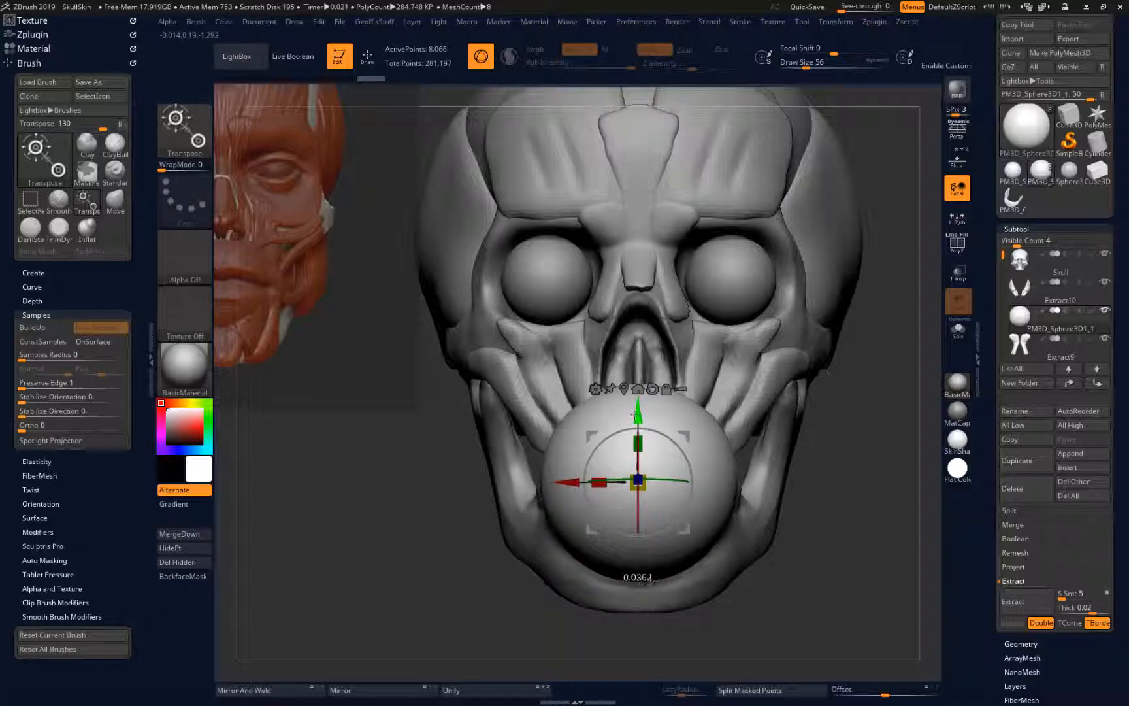